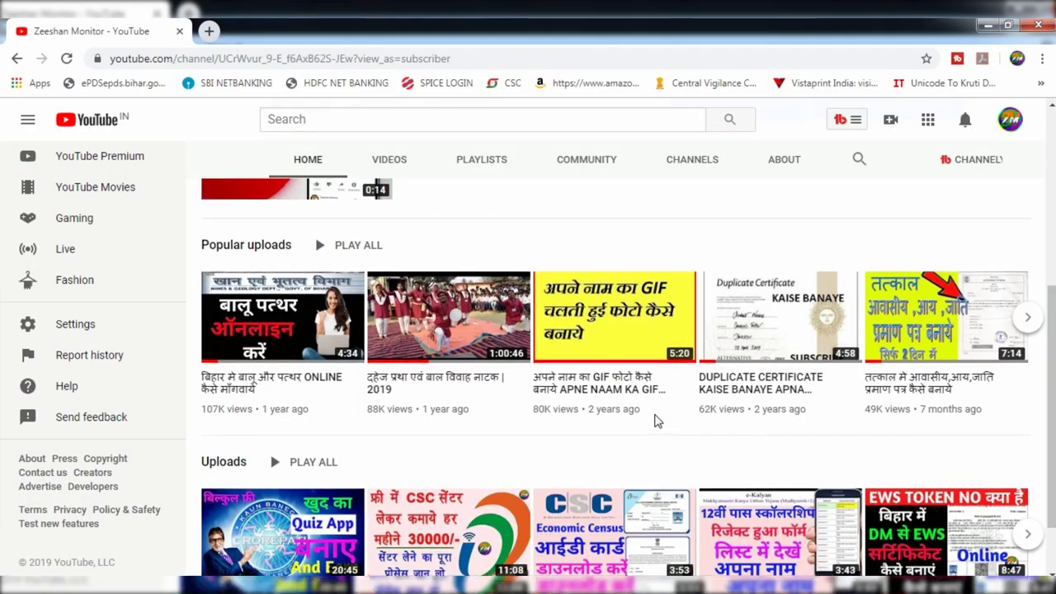
# Scroll through the channel's Home page and go to its VIDEOS tab.
pyautogui.scroll(5, 652, 419)
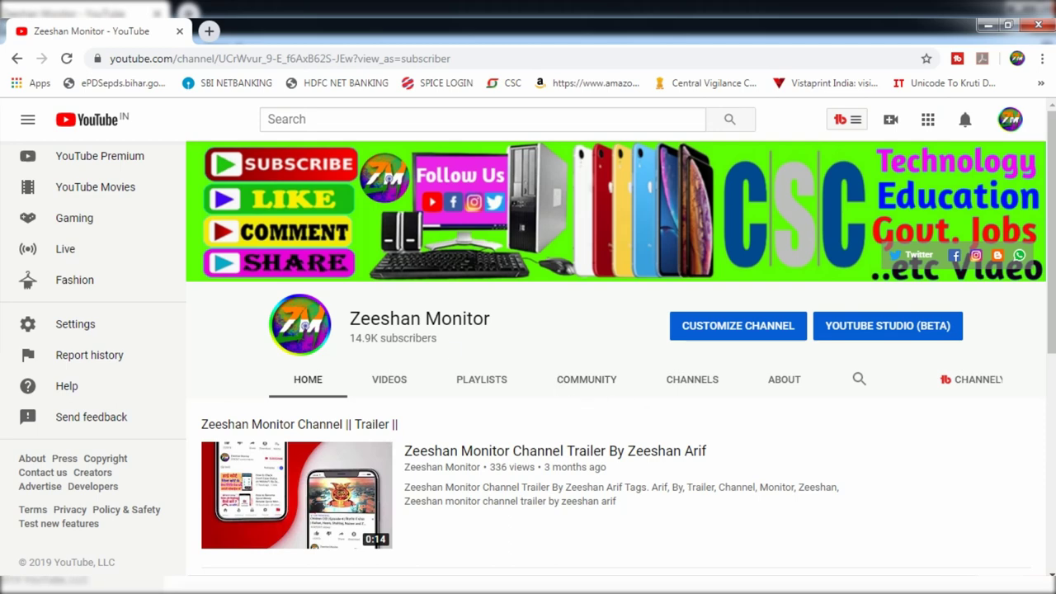
pyautogui.moveTo(349, 318); pyautogui.dragTo(494, 327)
pyautogui.click(497, 327)
pyautogui.scroll(-2, 461, 306)
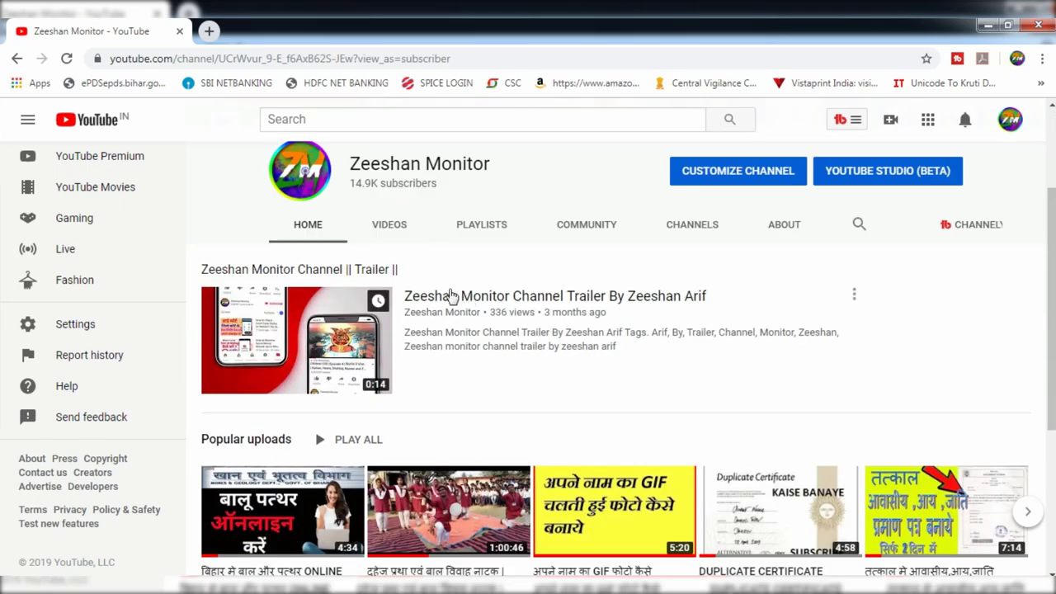
pyautogui.scroll(-1, 441, 302)
pyautogui.scroll(-1, 440, 302)
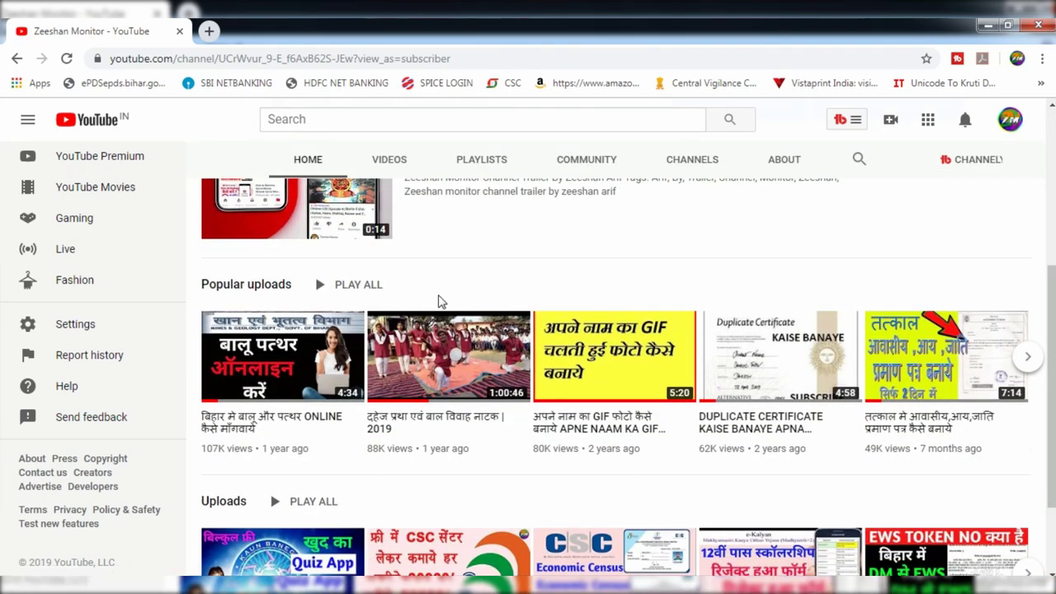
pyautogui.scroll(-1, 439, 301)
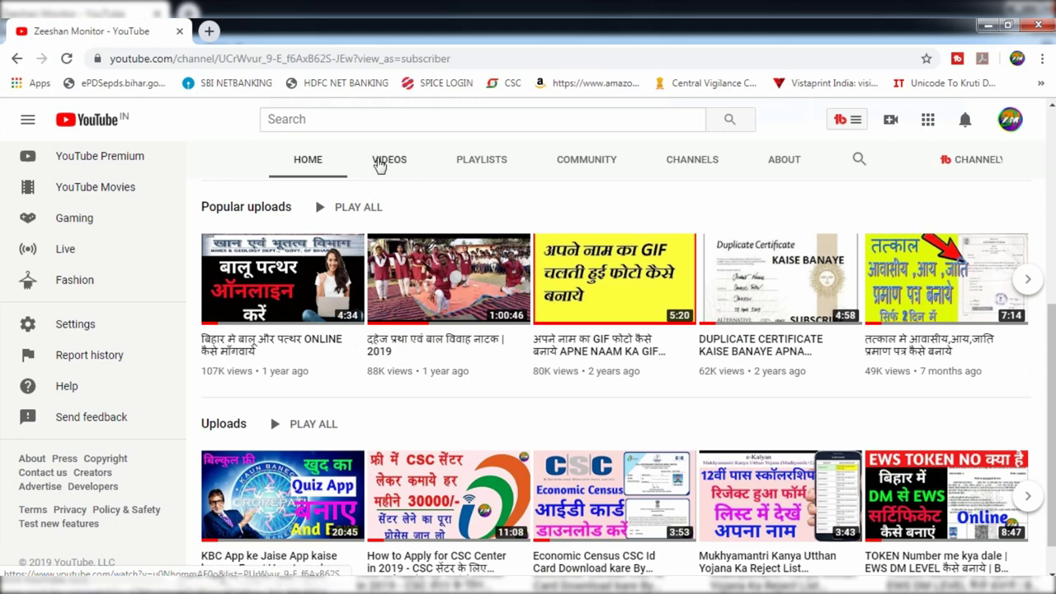
pyautogui.click(380, 163)
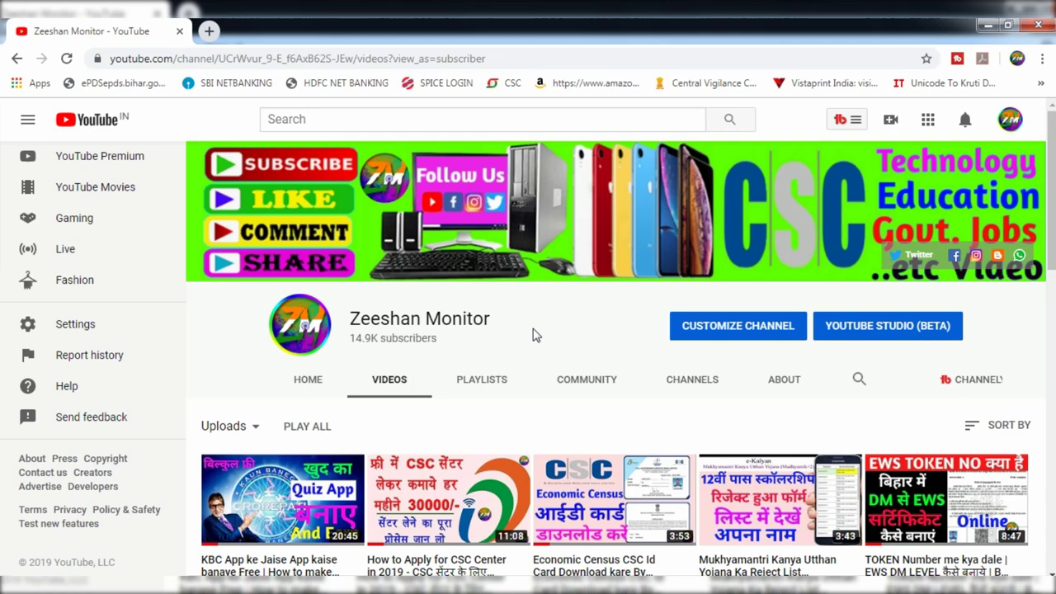
# Scroll down through the grid of the channel's uploaded videos.
pyautogui.scroll(-1, 533, 334)
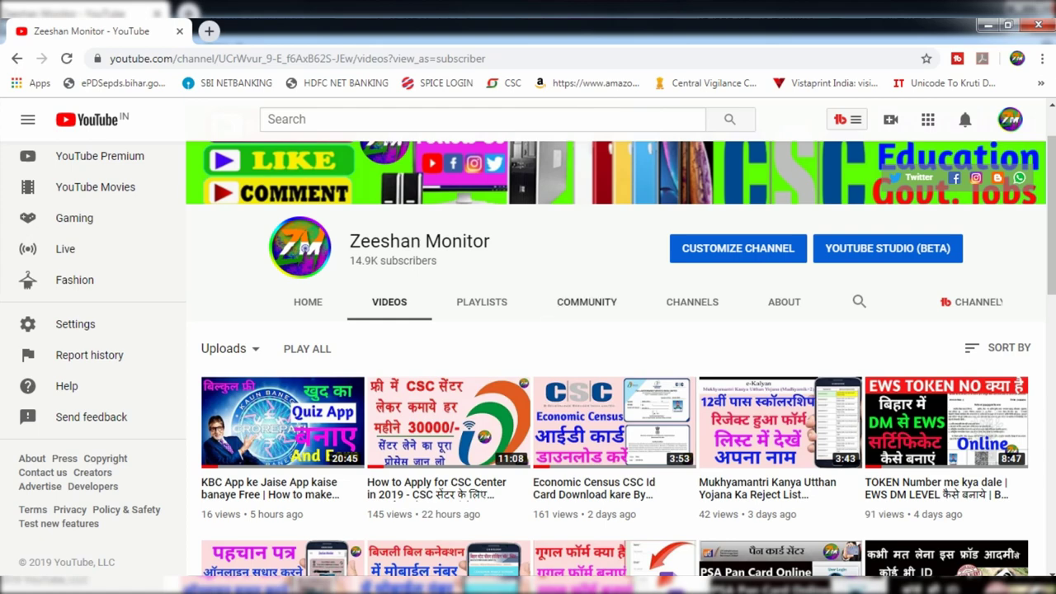
pyautogui.scroll(-1, 537, 285)
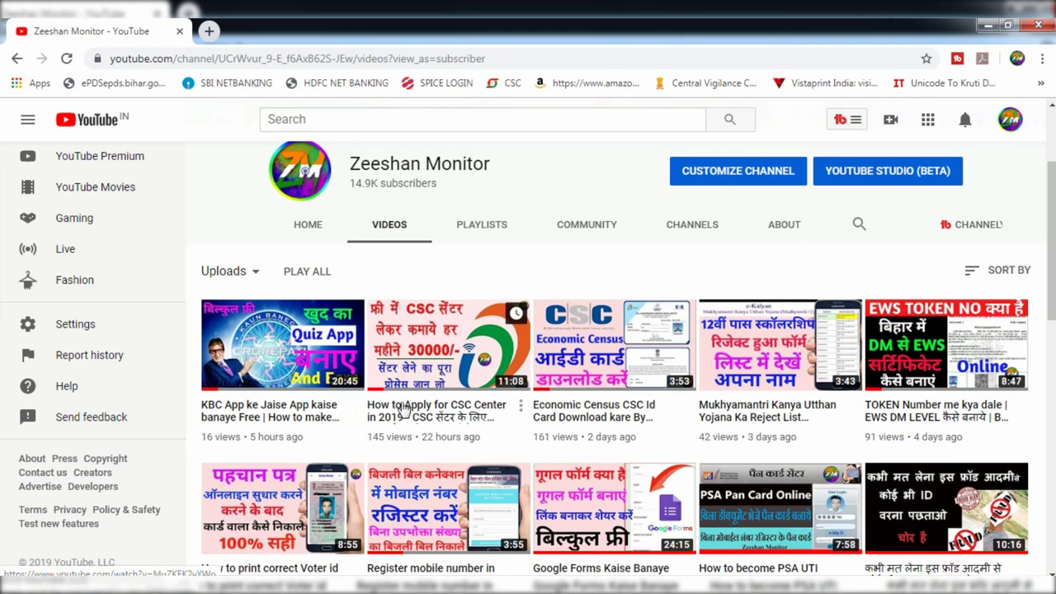
pyautogui.moveTo(447, 420)
pyautogui.scroll(-1, 429, 387)
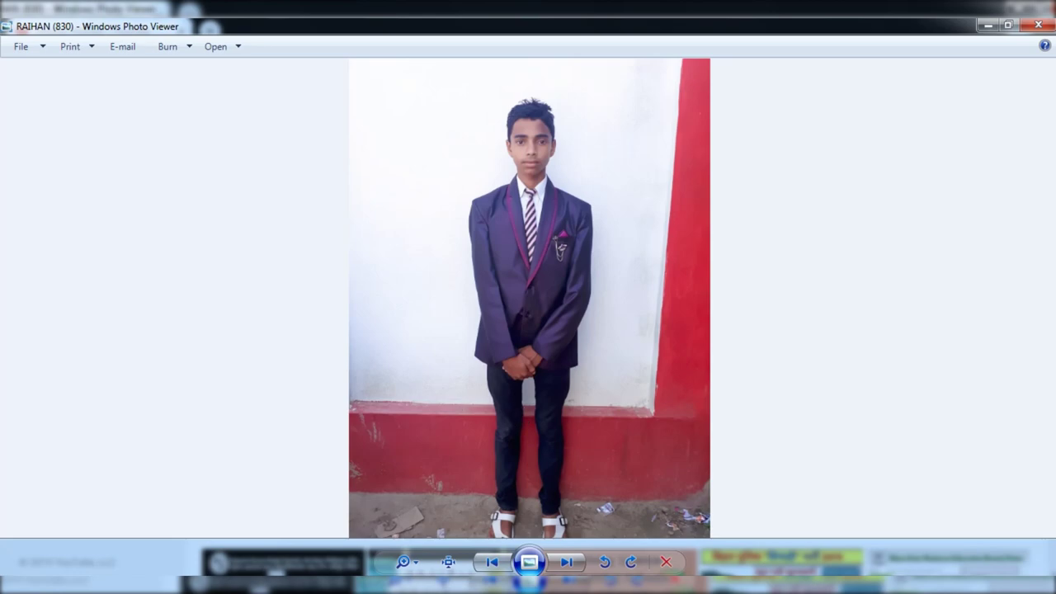
# Zoom in on the portrait in Windows Photo Viewer to inspect it.
pyautogui.scroll(1, 453, 310)
pyautogui.scroll(1, 453, 310)
pyautogui.scroll(1, 452, 311)
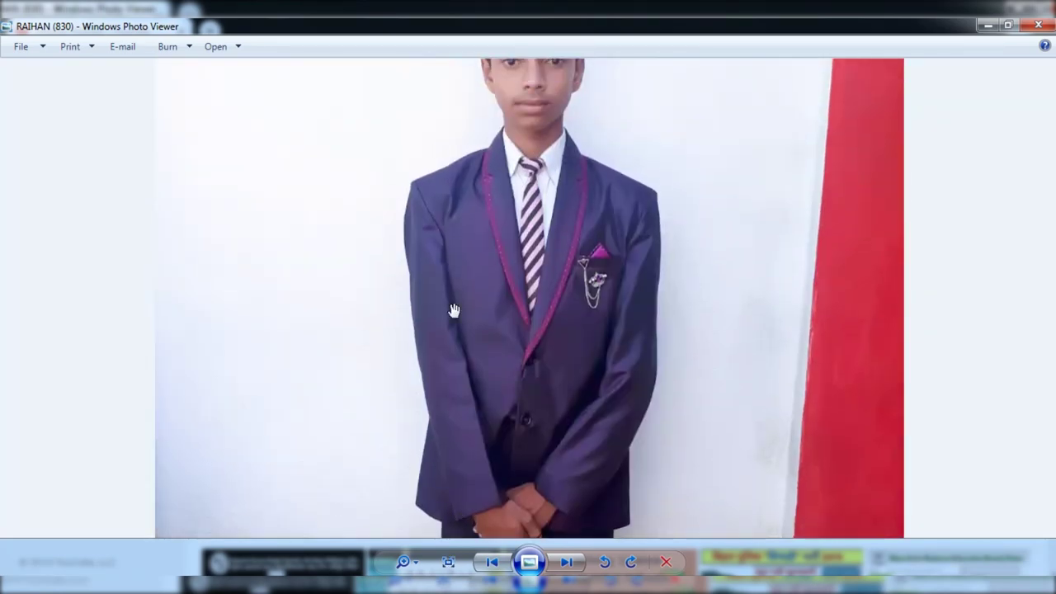
pyautogui.scroll(1, 439, 387)
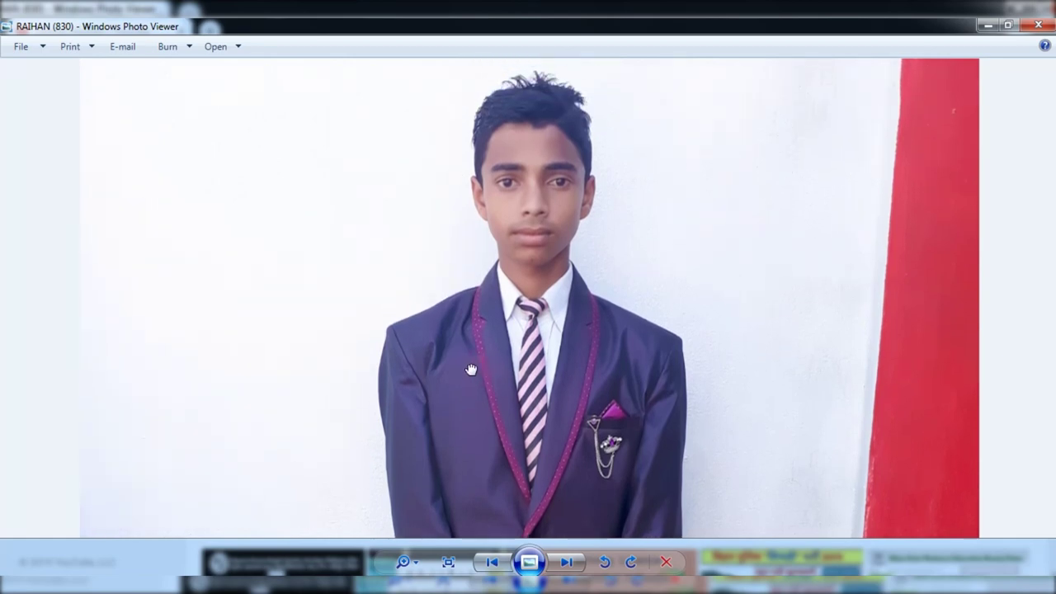
pyautogui.scroll(-1, 466, 354)
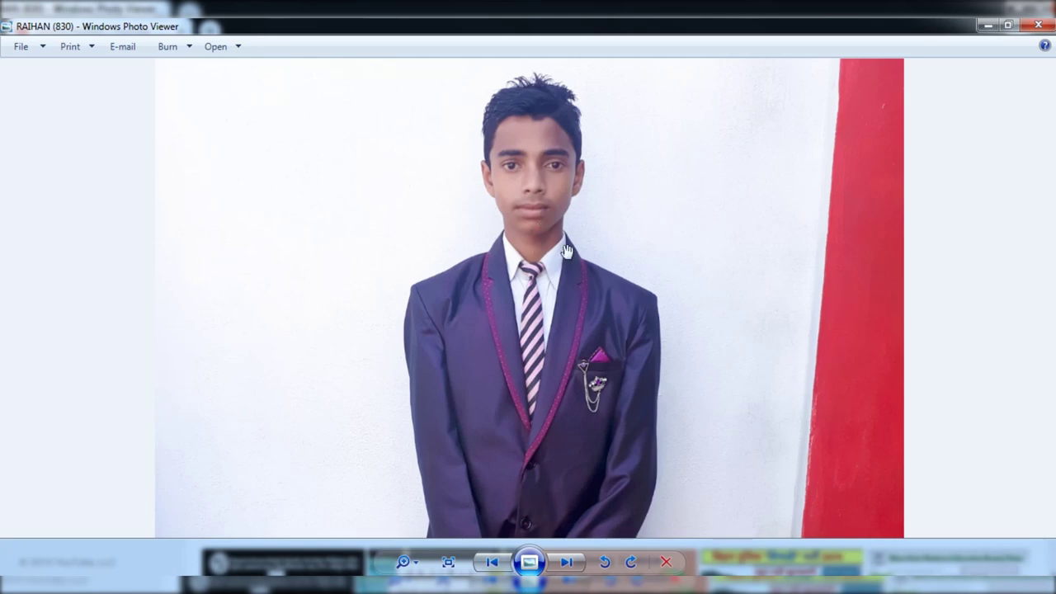
# Frame the boy's face in the enlarged view and bring up the Open-with program list.
pyautogui.scroll(1, 532, 270)
pyautogui.scroll(1, 533, 270)
pyautogui.scroll(-1, 522, 250)
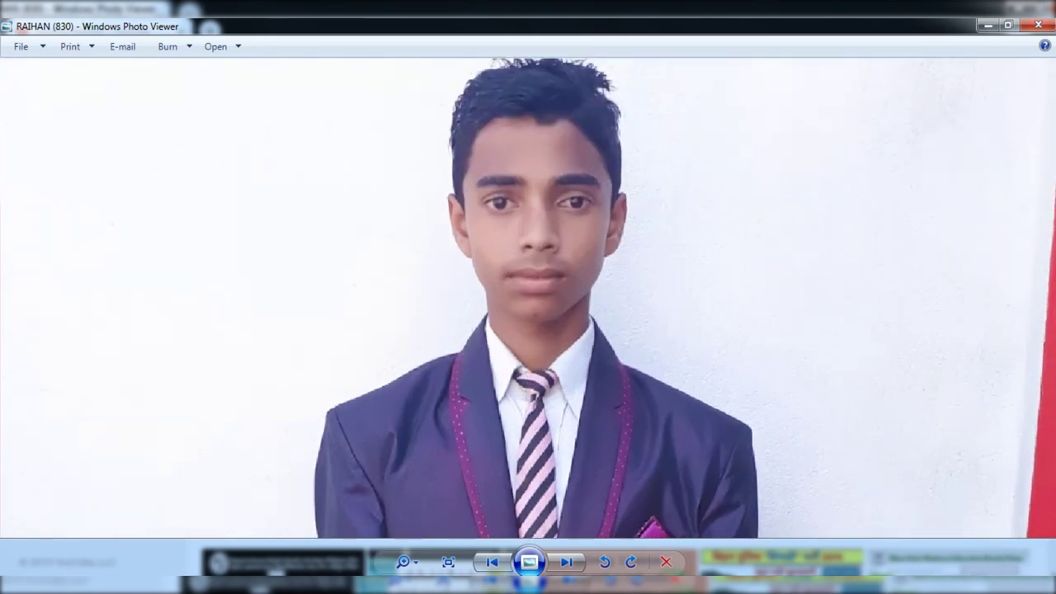
pyautogui.moveTo(521, 250)
pyautogui.mouseDown()
pyautogui.moveTo(528, 369)
pyautogui.moveTo(513, 311)
pyautogui.mouseUp()
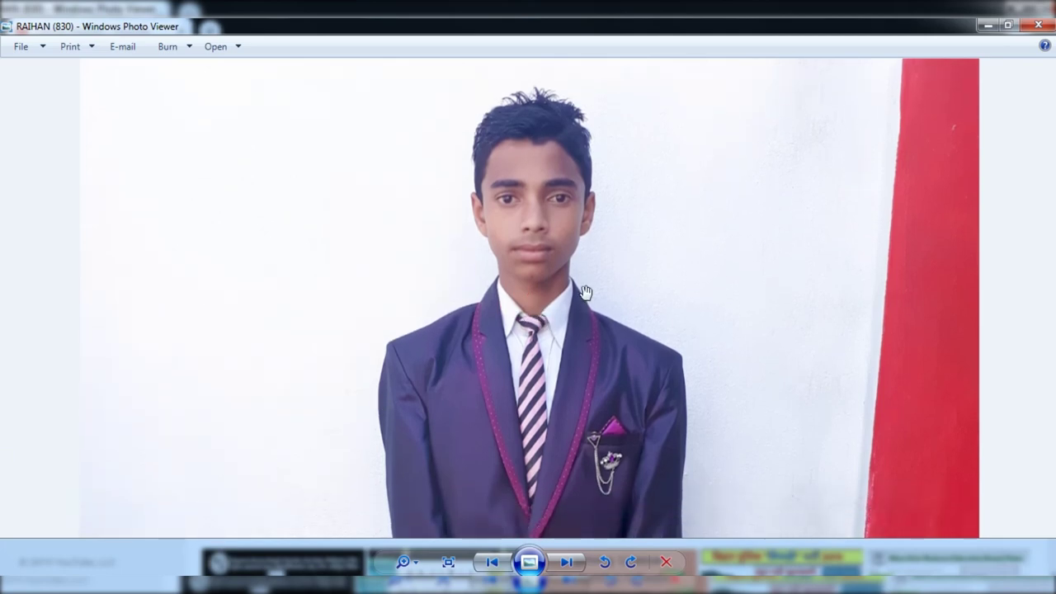
pyautogui.click(236, 47)
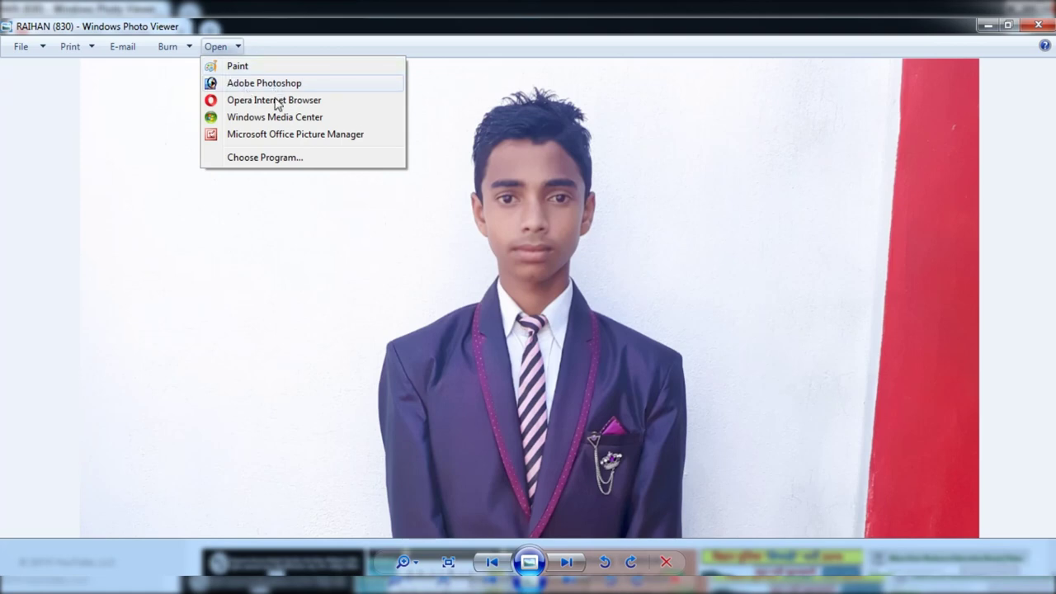
# Open the portrait maximized in Photoshop, fit it on screen, and enter crop width 1.3 in.
pyautogui.click(253, 272)
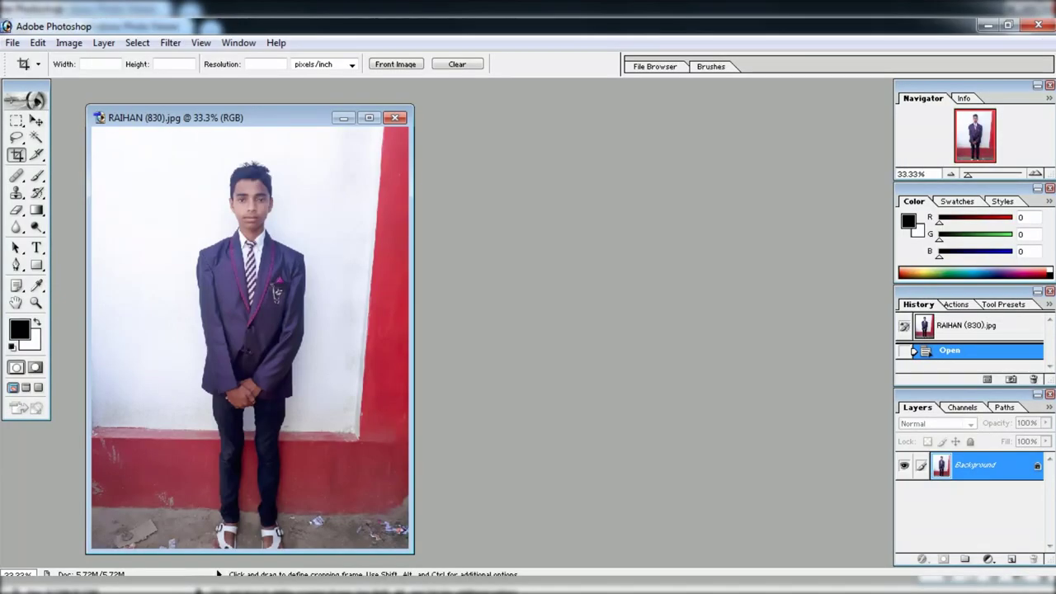
pyautogui.click(369, 117)
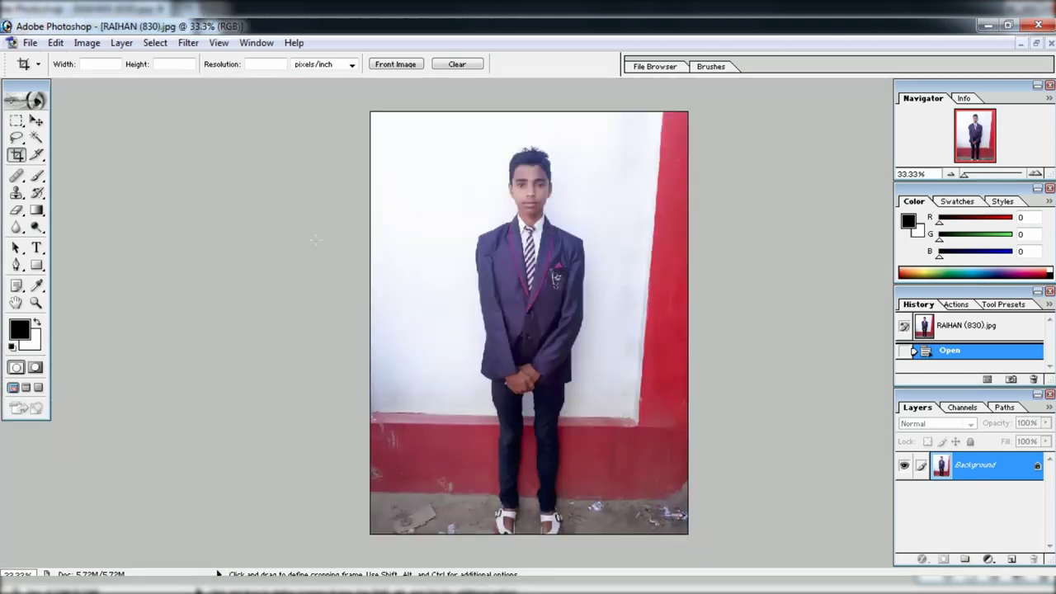
pyautogui.hotkey('ctrl', '0')
pyautogui.scroll(1, 523, 290)
pyautogui.scroll(1, 523, 293)
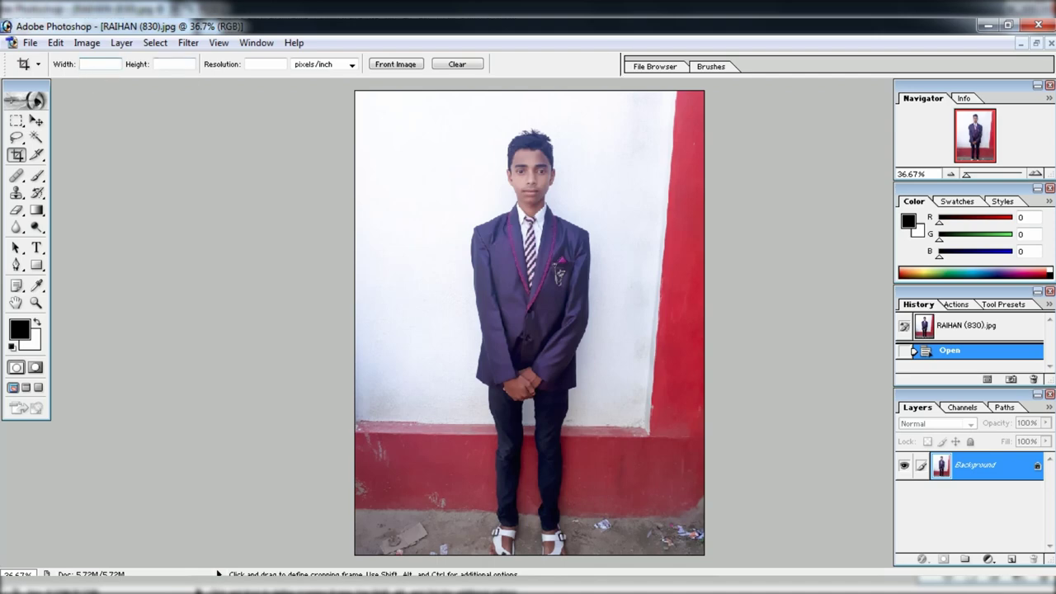
pyautogui.click(98, 63)
pyautogui.write('1.3')
# Set crop height 1.6 in and drag the crop frame around the boy's head and shoulders.
pyautogui.click(175, 64)
pyautogui.moveTo(417, 124); pyautogui.dragTo(671, 343)
pyautogui.moveTo(671, 342); pyautogui.dragTo(706, 428)
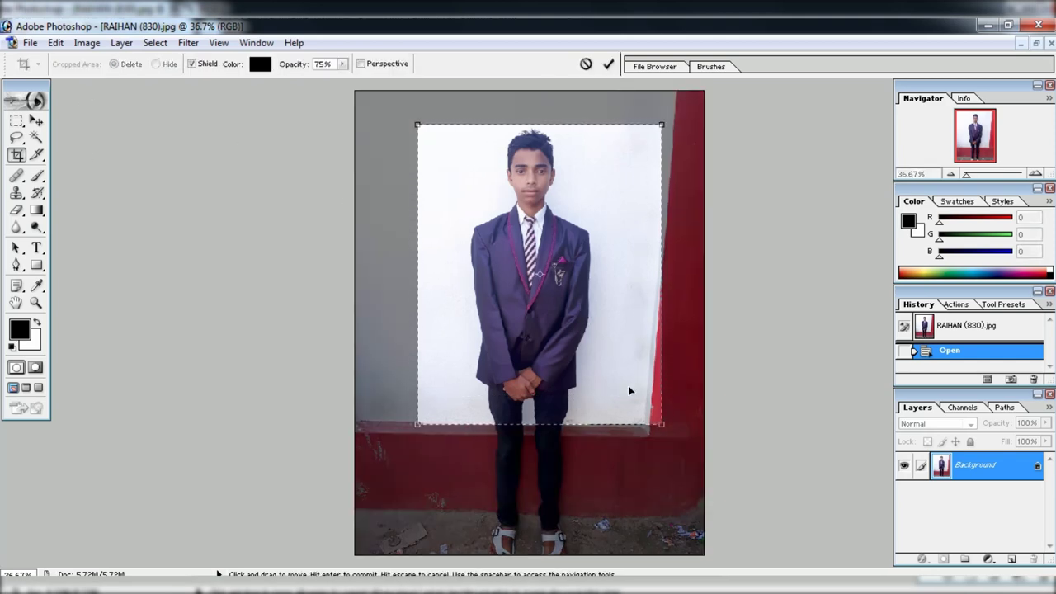
pyautogui.moveTo(670, 432); pyautogui.dragTo(604, 339)
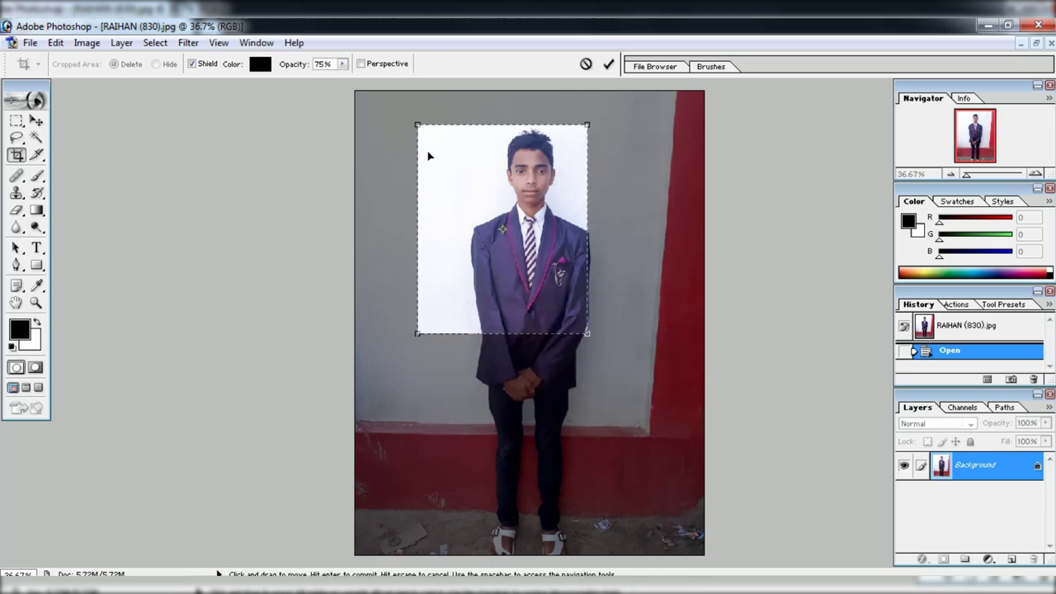
pyautogui.moveTo(424, 127); pyautogui.dragTo(436, 146)
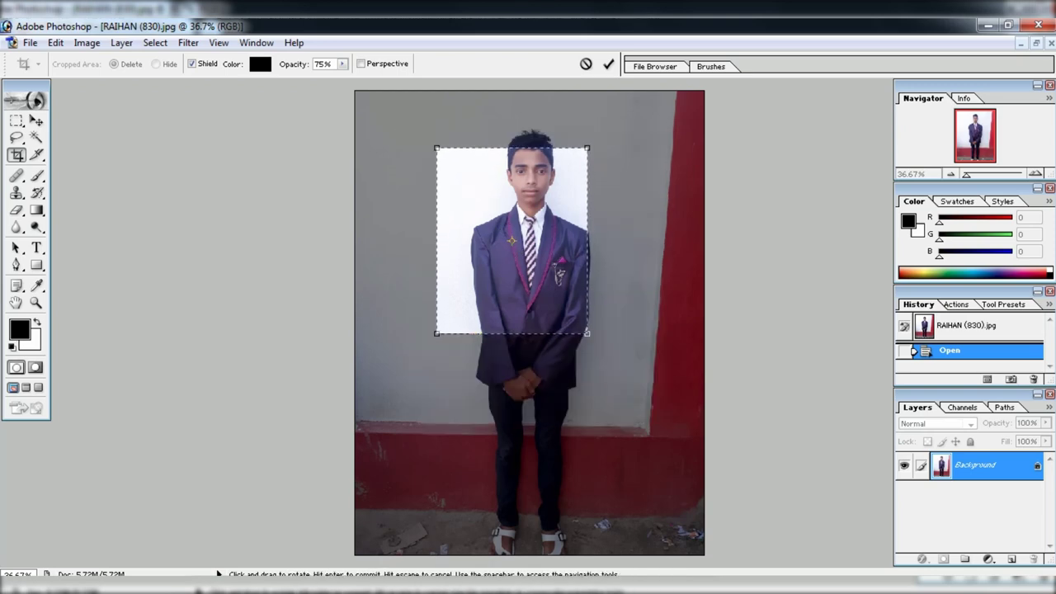
pyautogui.moveTo(501, 265); pyautogui.dragTo(518, 250)
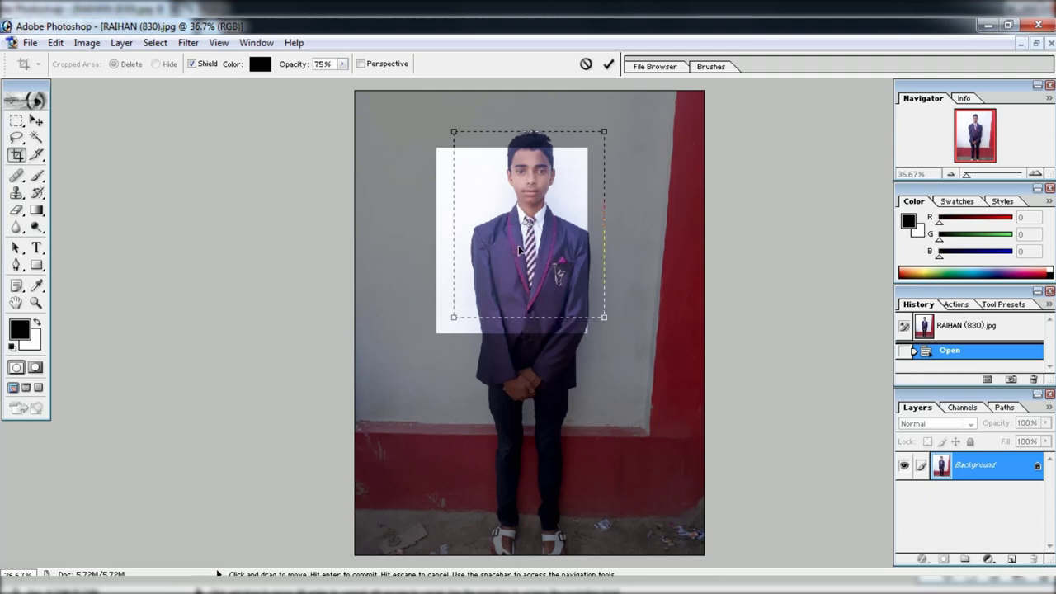
# Fine-tune the crop frame, nudge it right and up, and apply the crop.
pyautogui.moveTo(457, 324); pyautogui.dragTo(483, 318)
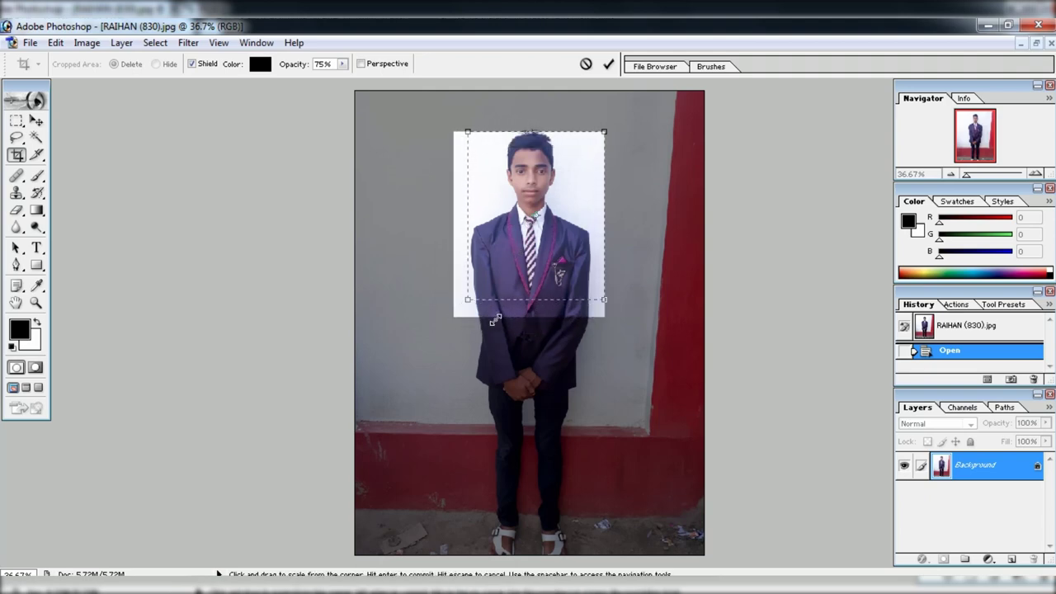
pyautogui.moveTo(484, 318); pyautogui.dragTo(487, 314)
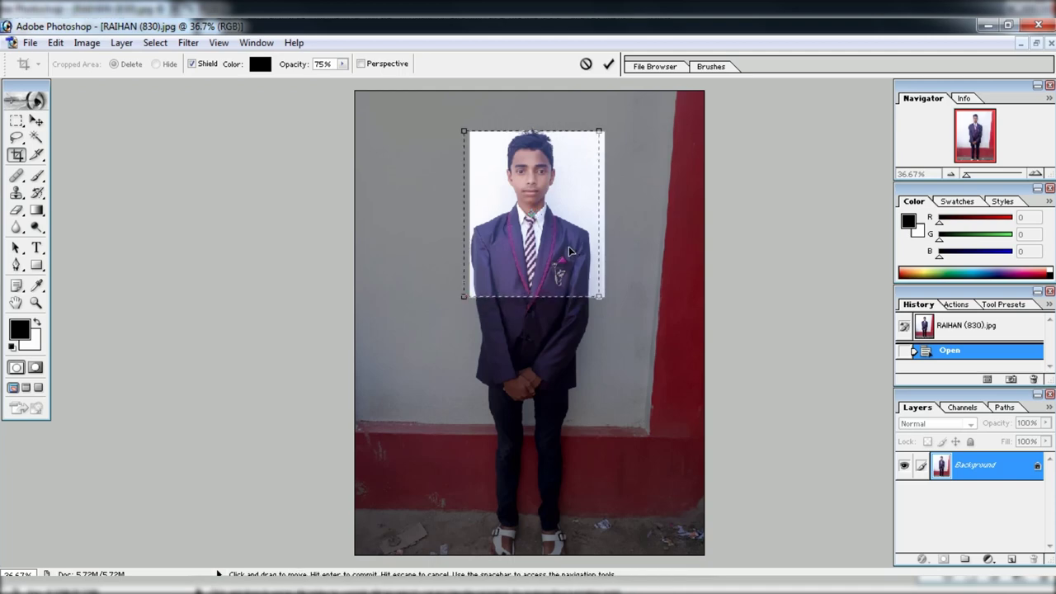
pyautogui.moveTo(568, 245); pyautogui.dragTo(565, 242)
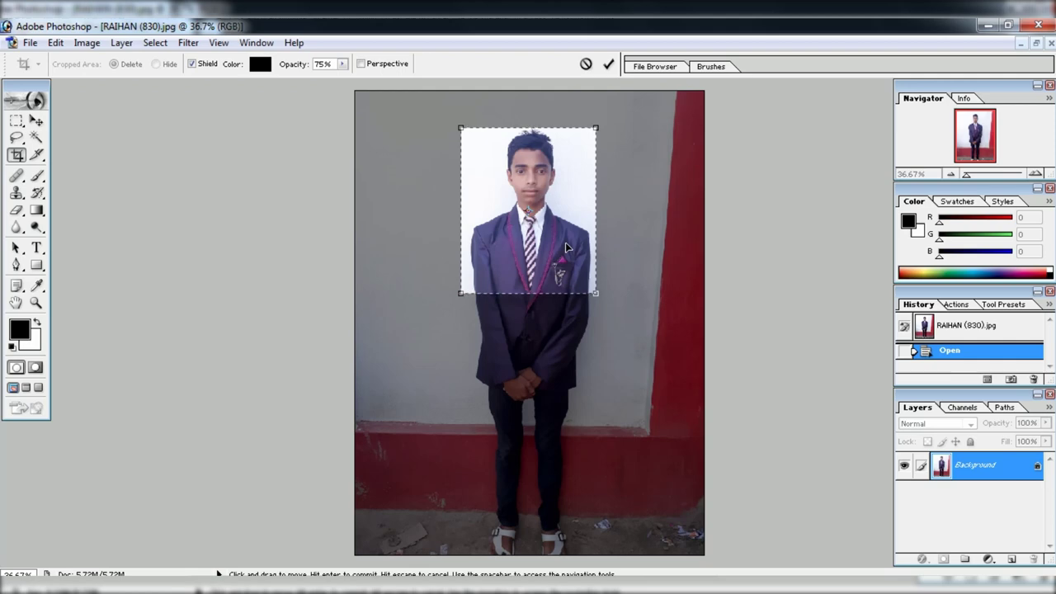
pyautogui.press('Right')
pyautogui.press('Right')
pyautogui.press('Right')
pyautogui.press('Right')
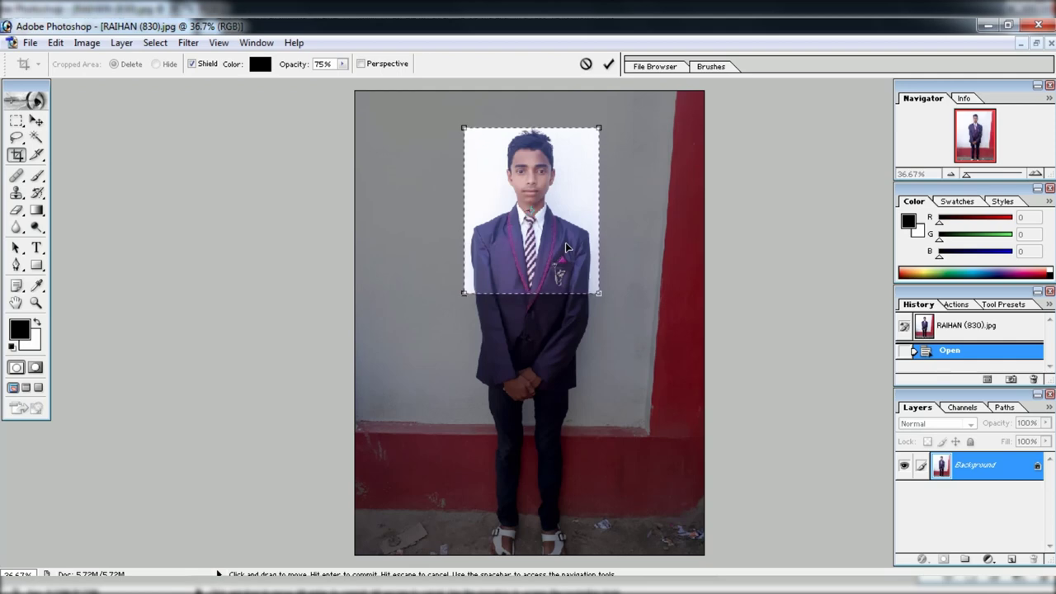
pyautogui.press('Up')
pyautogui.press('Up')
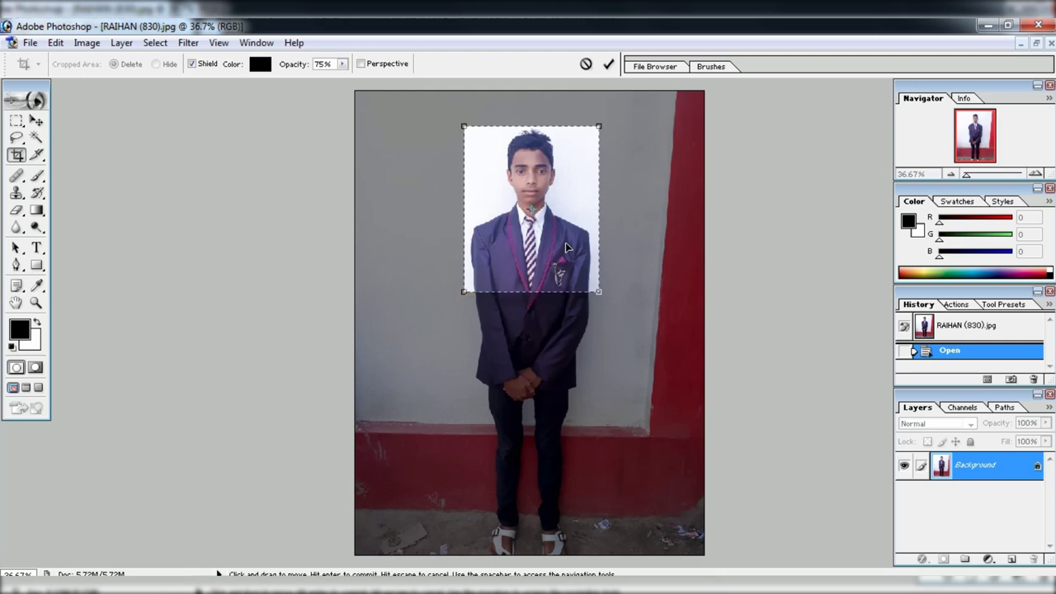
pyautogui.press('Return')
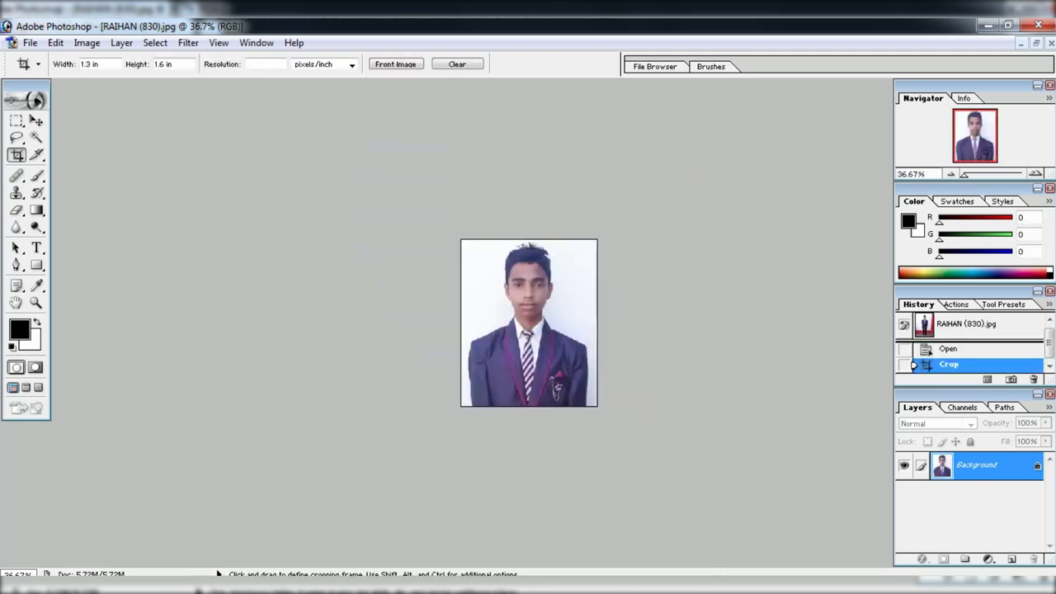
pyautogui.moveTo(963, 174); pyautogui.dragTo(975, 174)
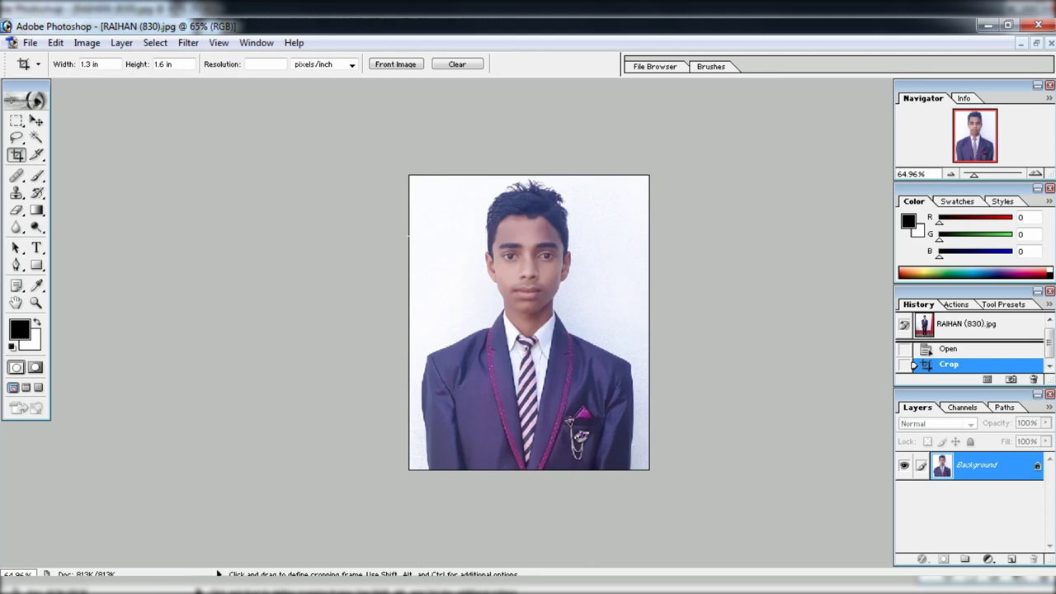
pyautogui.scroll(1, 384, 248)
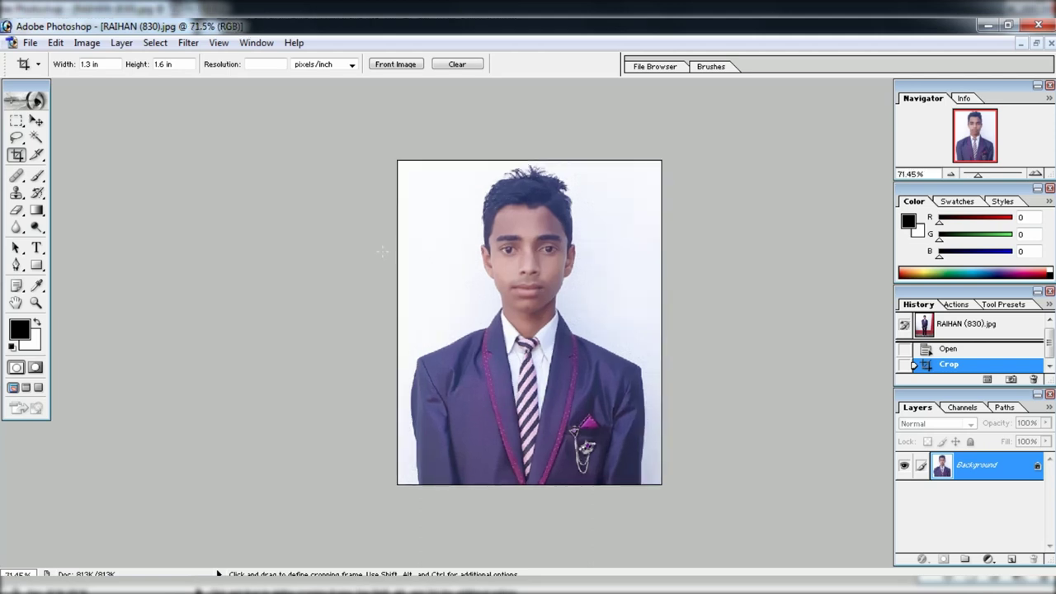
pyautogui.scroll(-2, 382, 251)
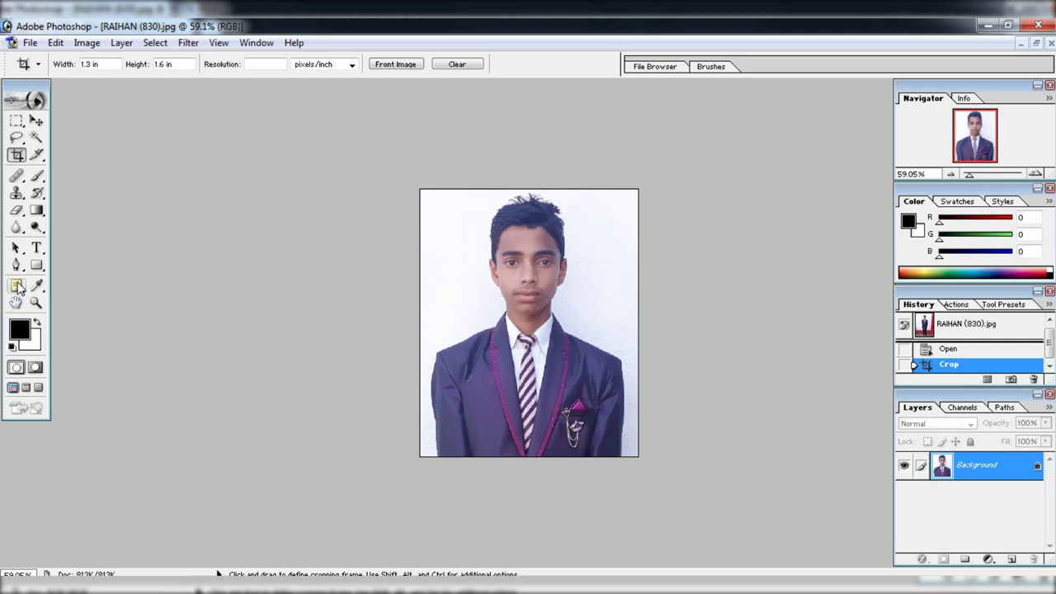
pyautogui.click(16, 248)
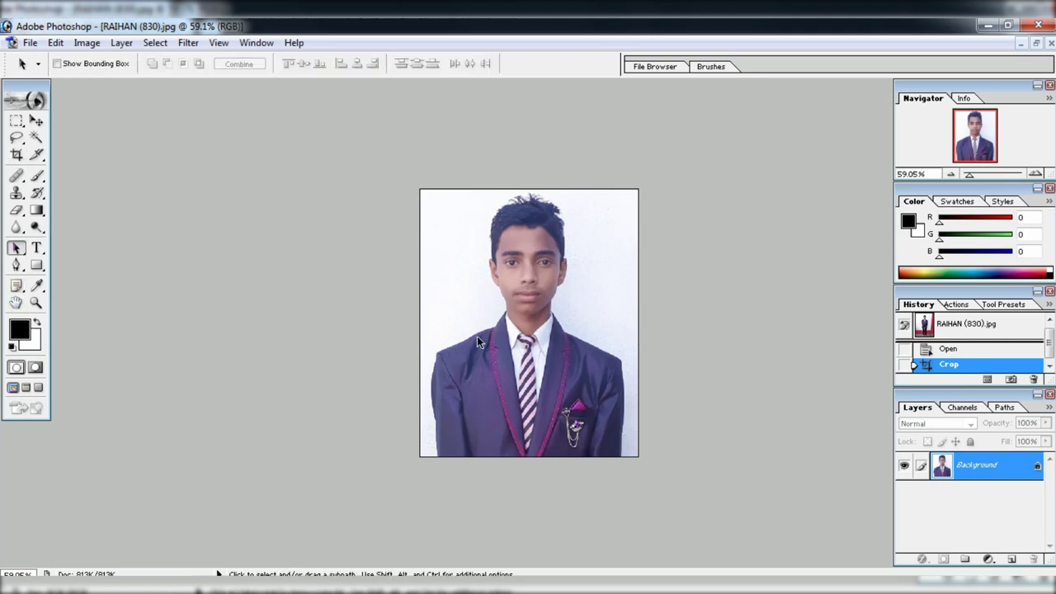
pyautogui.click(16, 265)
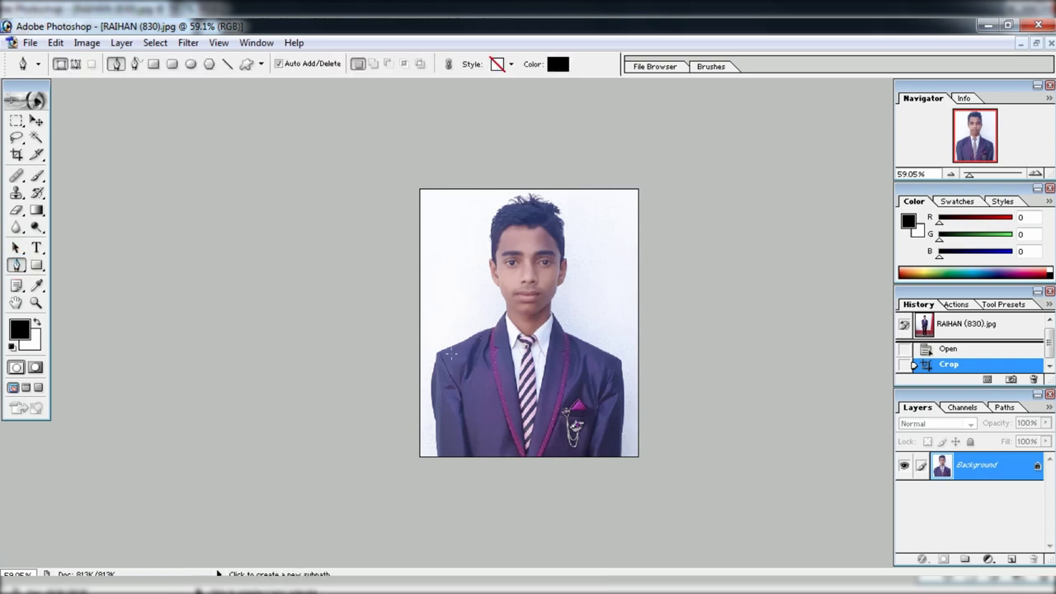
pyautogui.click(444, 348)
pyautogui.click(492, 330)
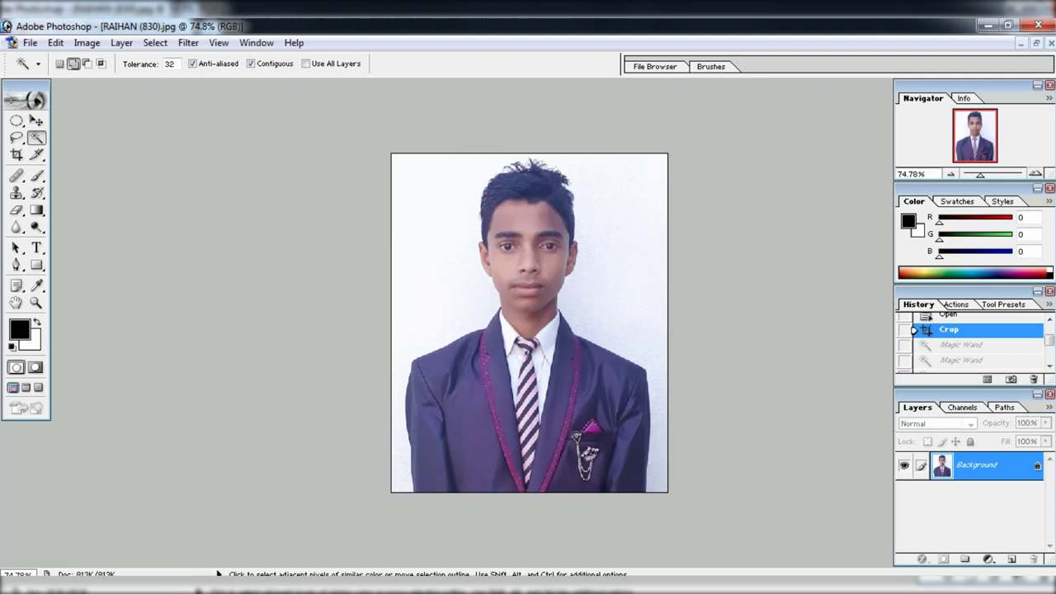
# Magic Wand the white background, then add the area right of the shoulder at 100% zoom.
pyautogui.click(415, 179)
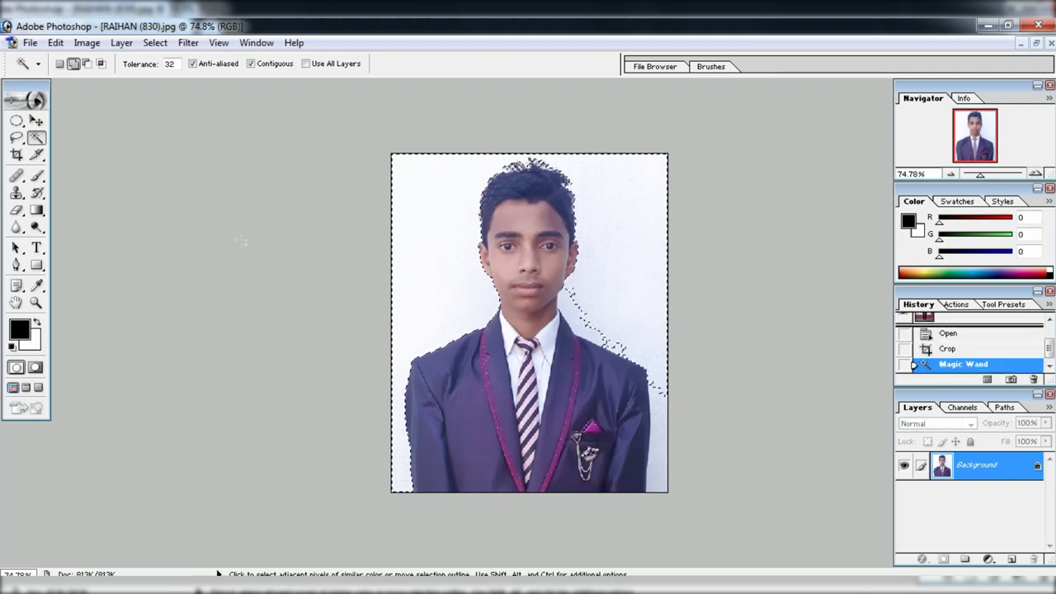
pyautogui.click(36, 302)
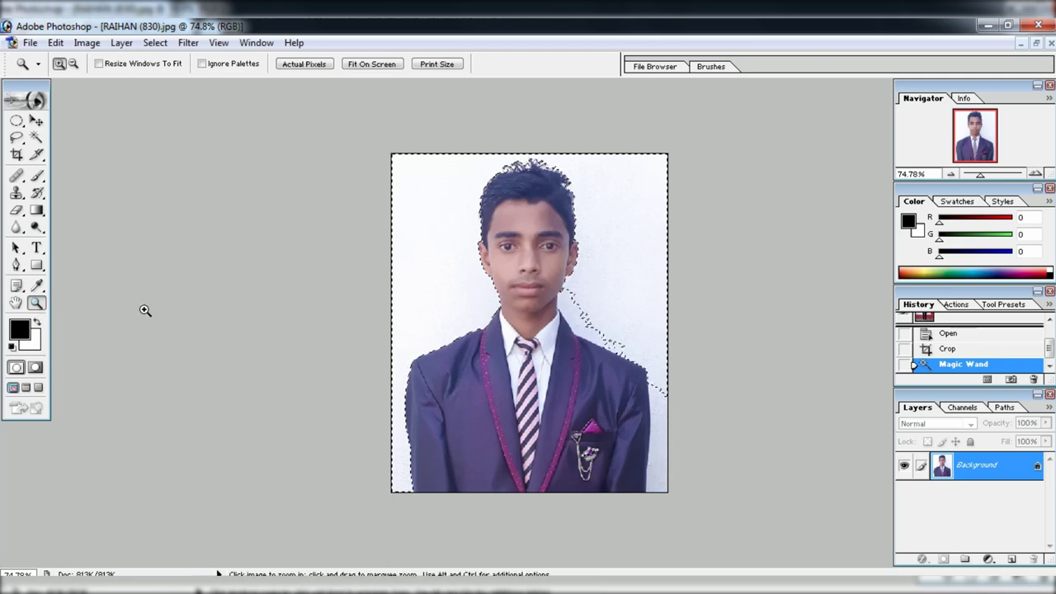
pyautogui.click(169, 308)
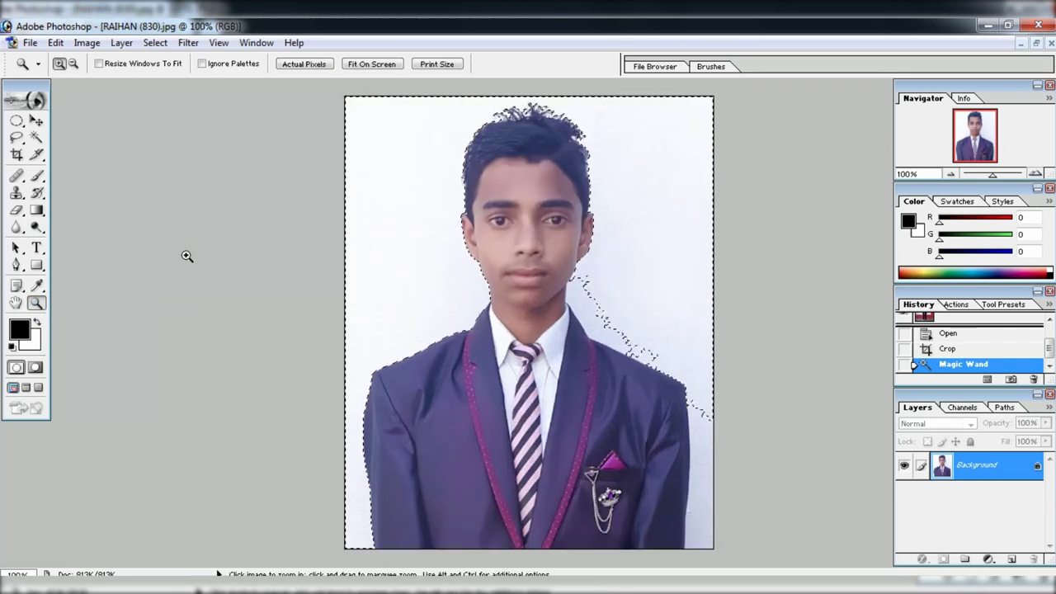
pyautogui.click(36, 136)
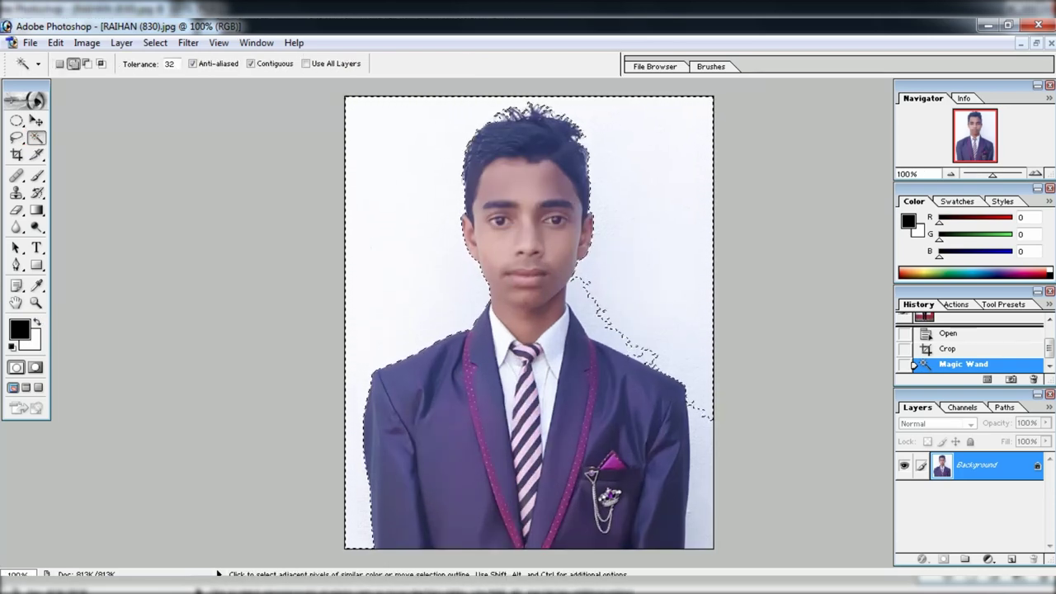
pyautogui.click(618, 330)
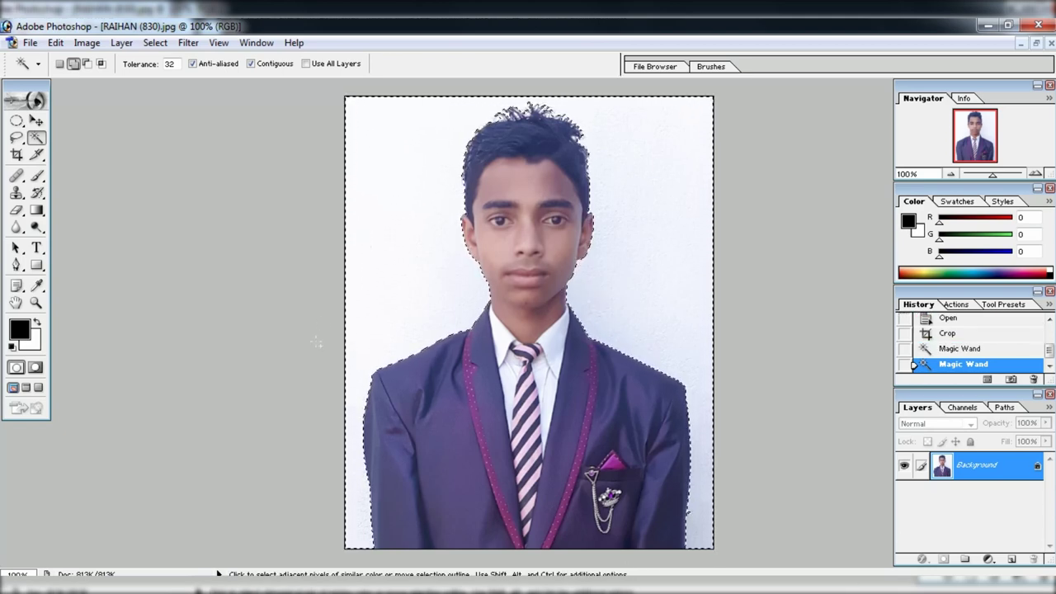
# Zoom in to 200% on the hair with the Elliptical Marquee tool selected.
pyautogui.click(16, 121)
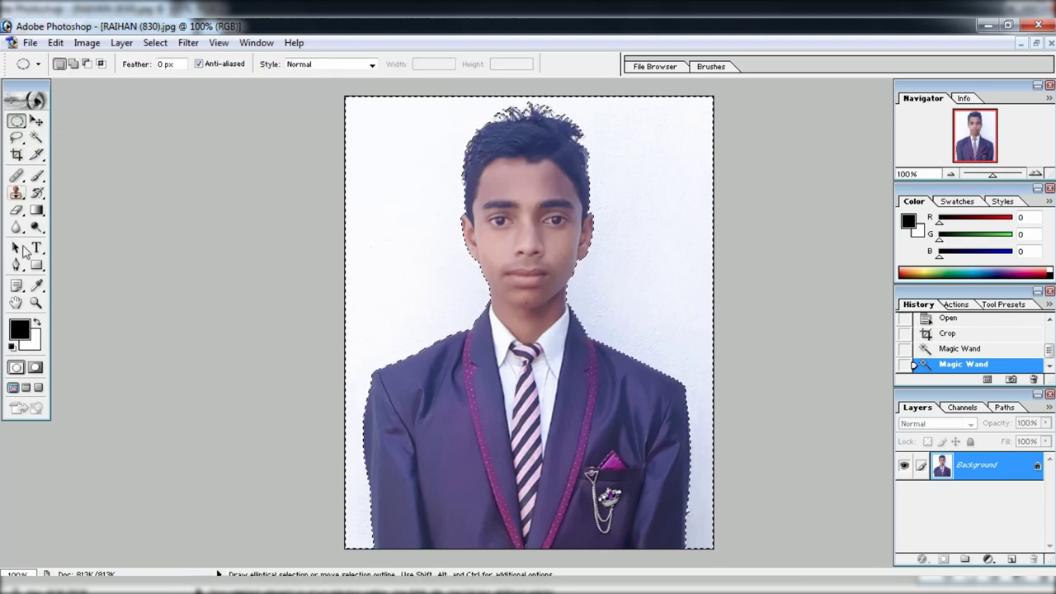
pyautogui.click(36, 302)
pyautogui.click(130, 289)
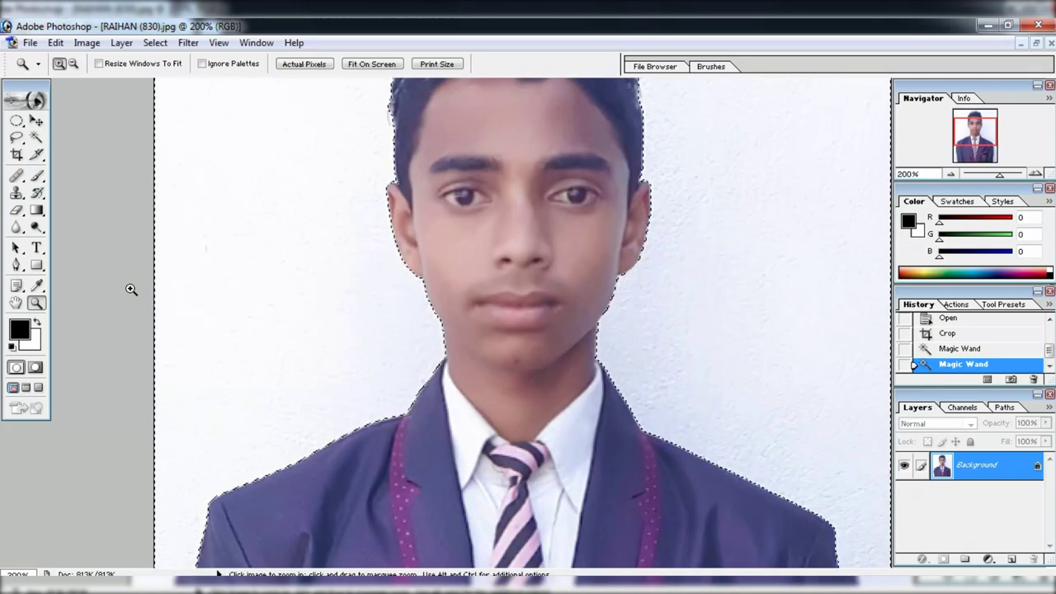
pyautogui.scroll(3, 314, 254)
pyautogui.scroll(2, 313, 254)
pyautogui.scroll(2, 314, 254)
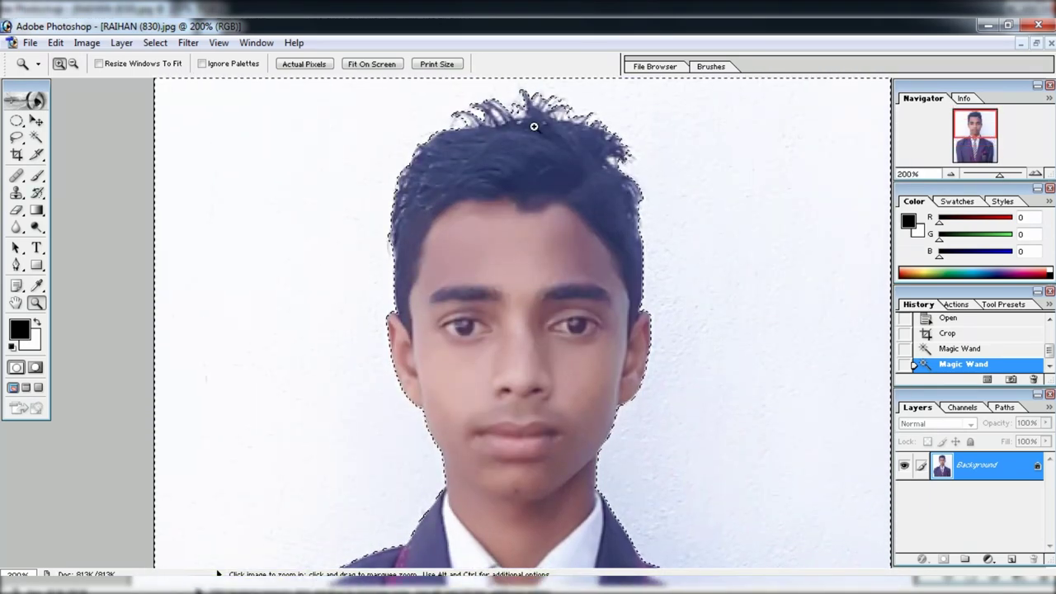
pyautogui.click(16, 121)
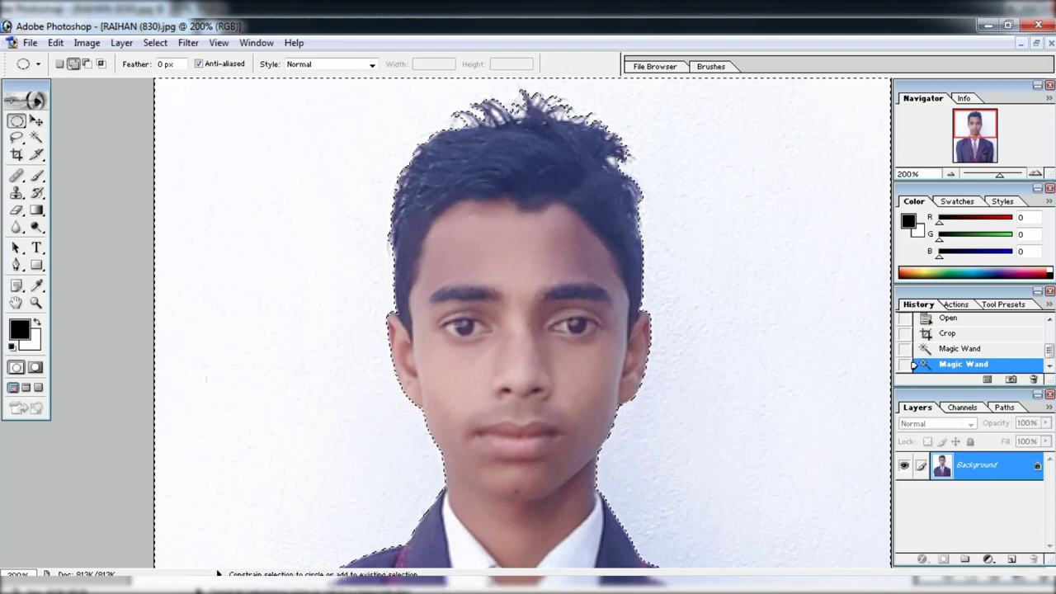
# Add the stray hair tips atop the head to the selection with Shift-dragged ellipses.
pyautogui.rightClick(14, 124)
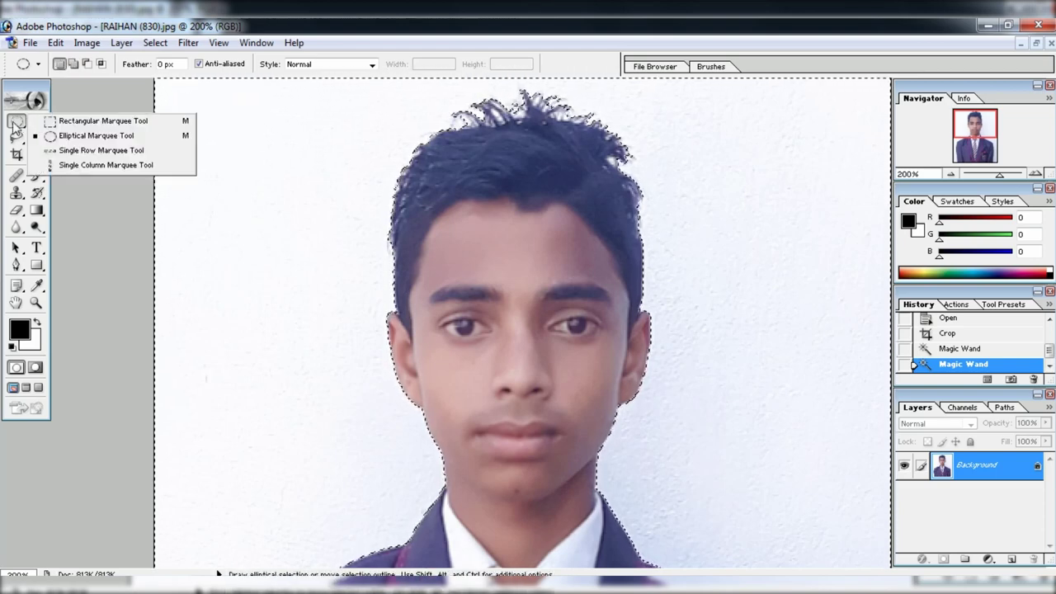
pyautogui.click(58, 137)
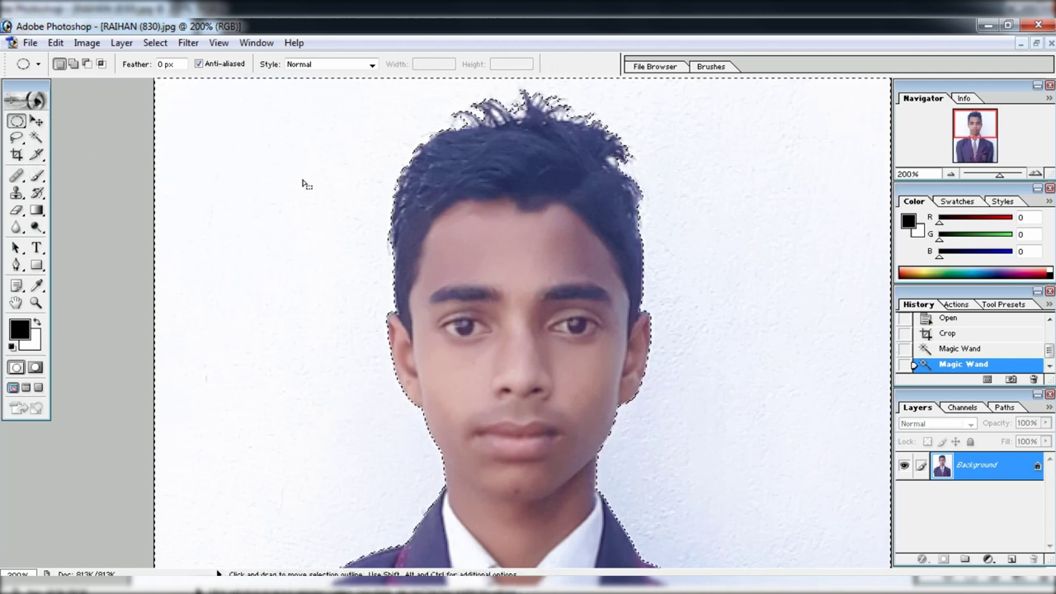
pyautogui.press('shift')
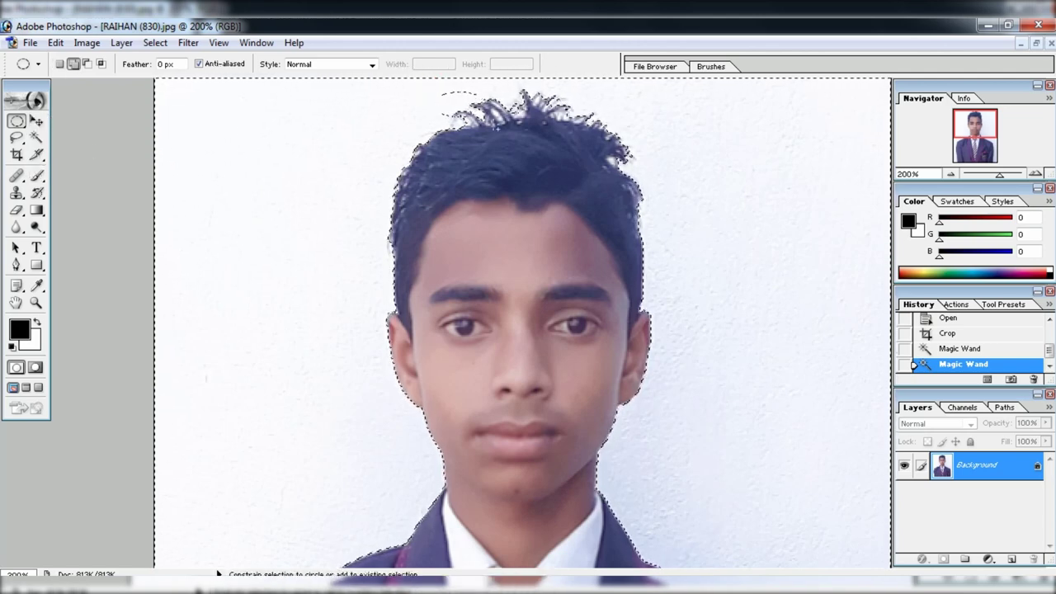
pyautogui.moveTo(496, 127); pyautogui.dragTo(532, 128)
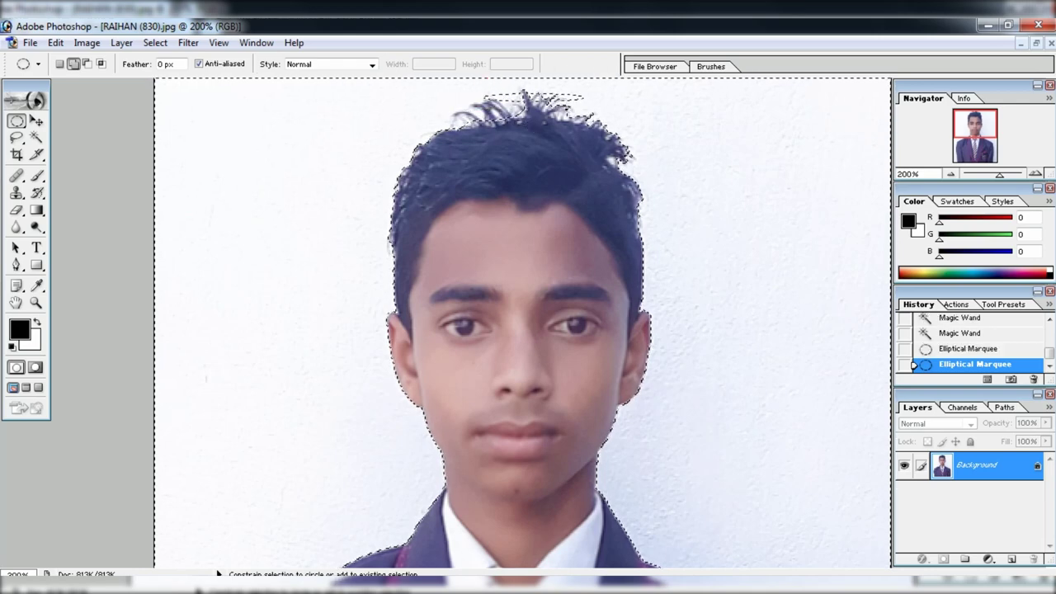
pyautogui.moveTo(521, 92); pyautogui.dragTo(561, 109)
pyautogui.click(37, 305)
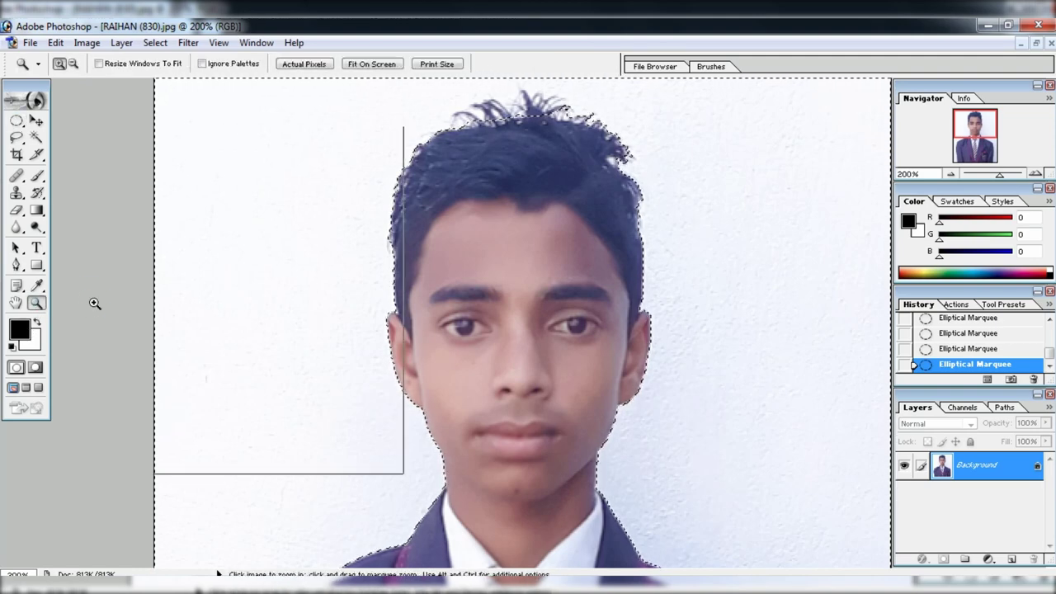
pyautogui.click(94, 300)
pyautogui.click(436, 313)
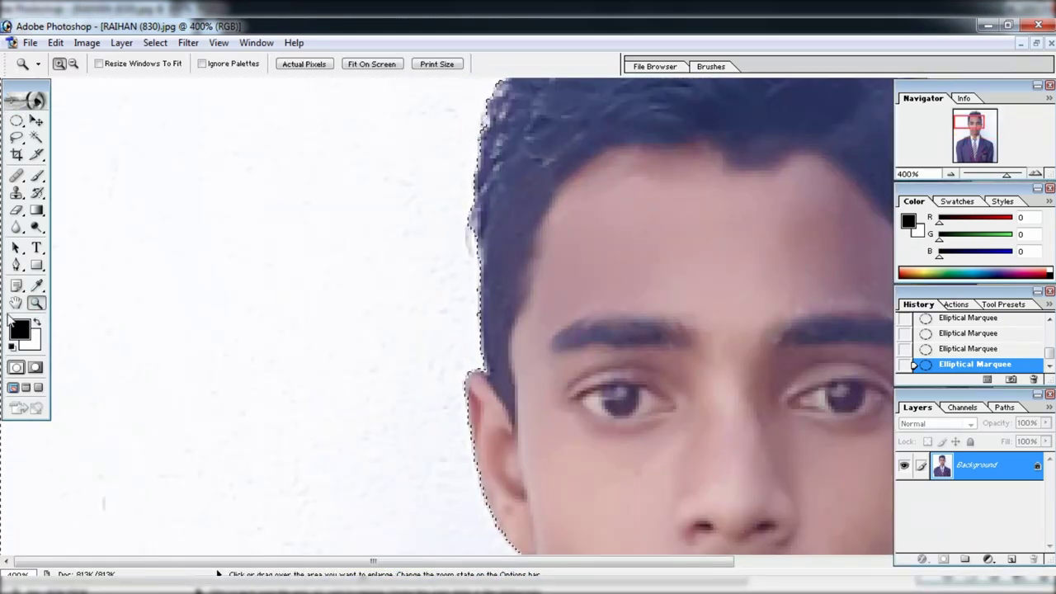
pyautogui.press('h')
pyautogui.moveTo(380, 310); pyautogui.dragTo(107, 484)
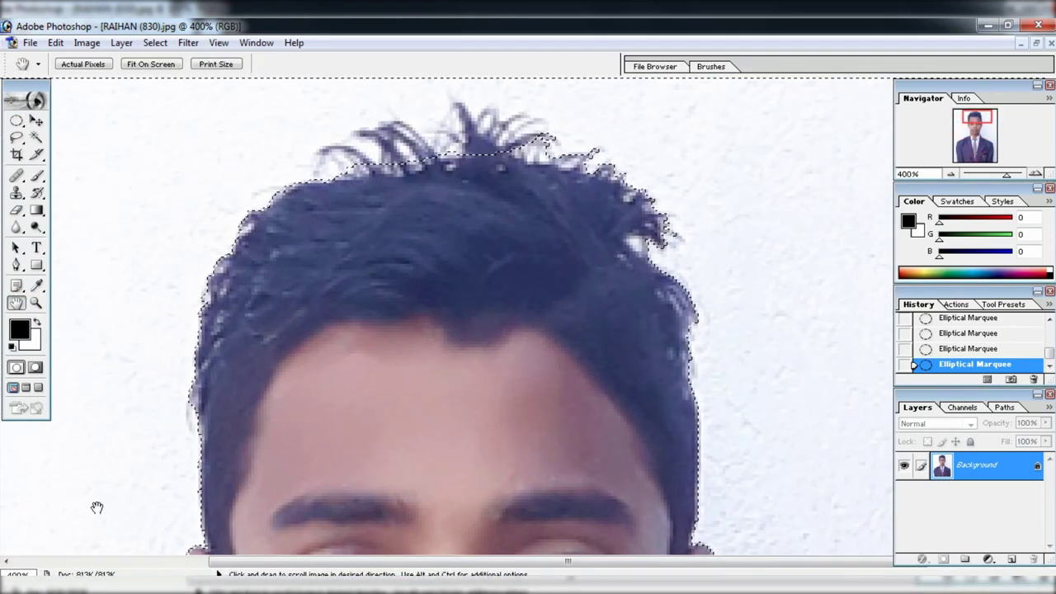
pyautogui.click(16, 121)
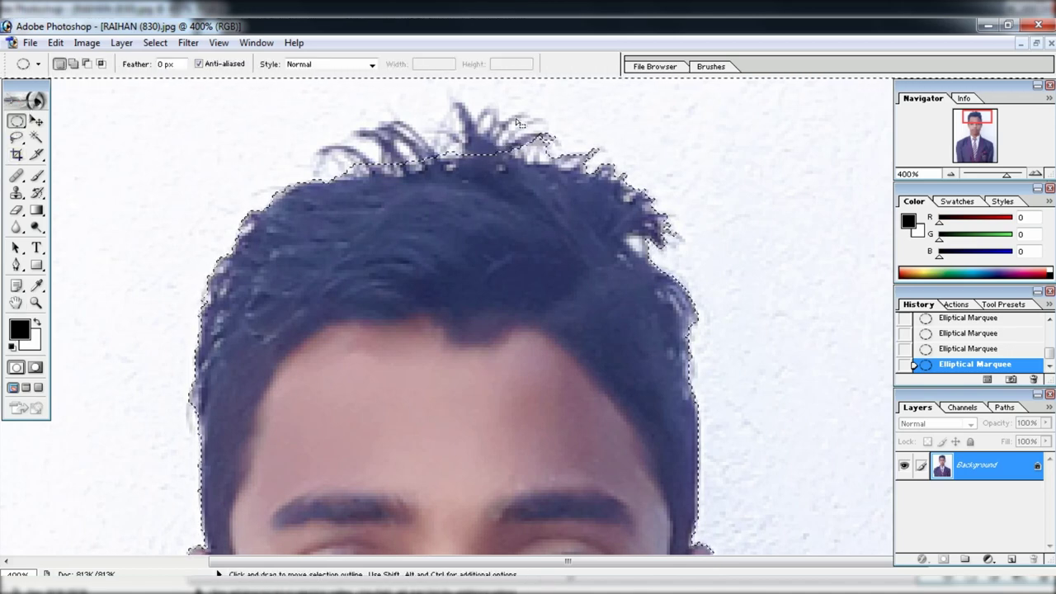
pyautogui.moveTo(500, 109)
pyautogui.mouseDown()
pyautogui.moveTo(592, 157)
pyautogui.moveTo(647, 167)
pyautogui.mouseUp()
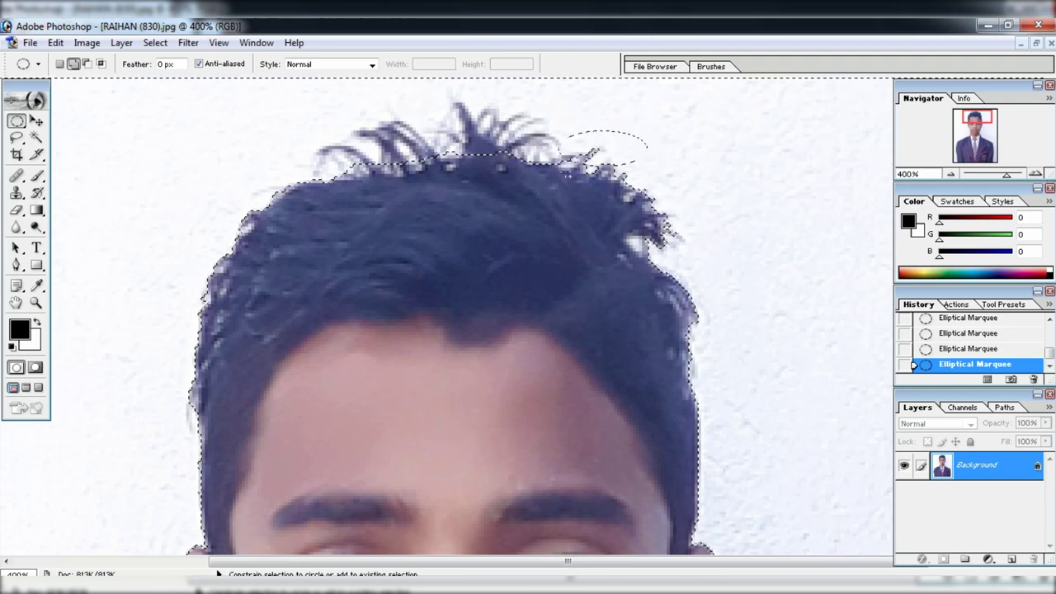
pyautogui.press('Escape')
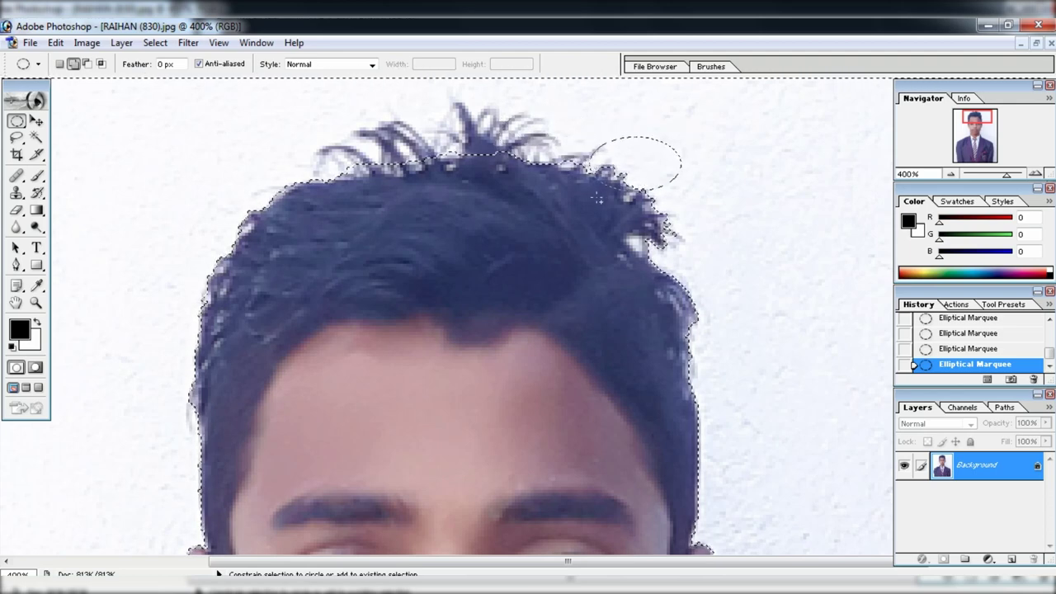
pyautogui.moveTo(665, 149); pyautogui.dragTo(618, 222)
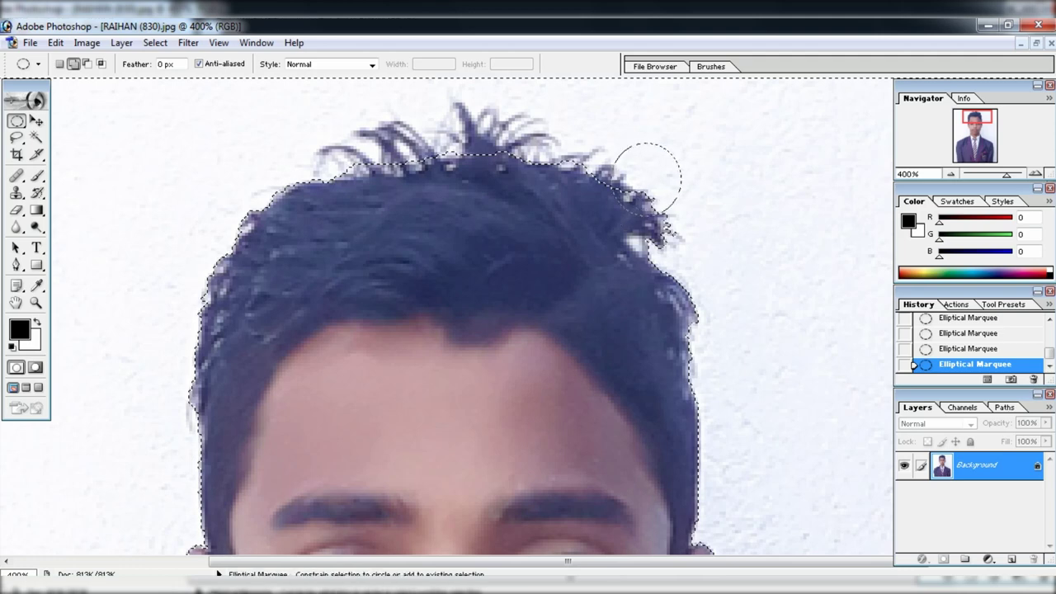
pyautogui.moveTo(619, 222)
pyautogui.mouseDown()
pyautogui.moveTo(629, 266)
pyautogui.moveTo(635, 248)
pyautogui.mouseUp()
pyautogui.moveTo(546, 130); pyautogui.dragTo(581, 159)
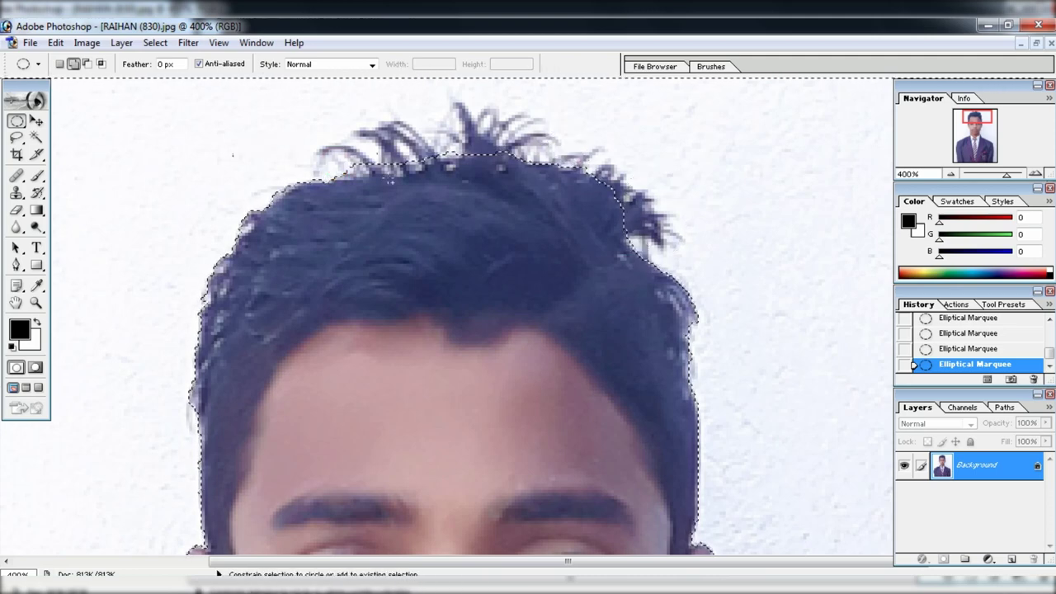
pyautogui.moveTo(295, 136); pyautogui.dragTo(236, 175)
pyautogui.moveTo(307, 142)
pyautogui.mouseDown()
pyautogui.moveTo(432, 172)
pyautogui.moveTo(501, 166)
pyautogui.mouseUp()
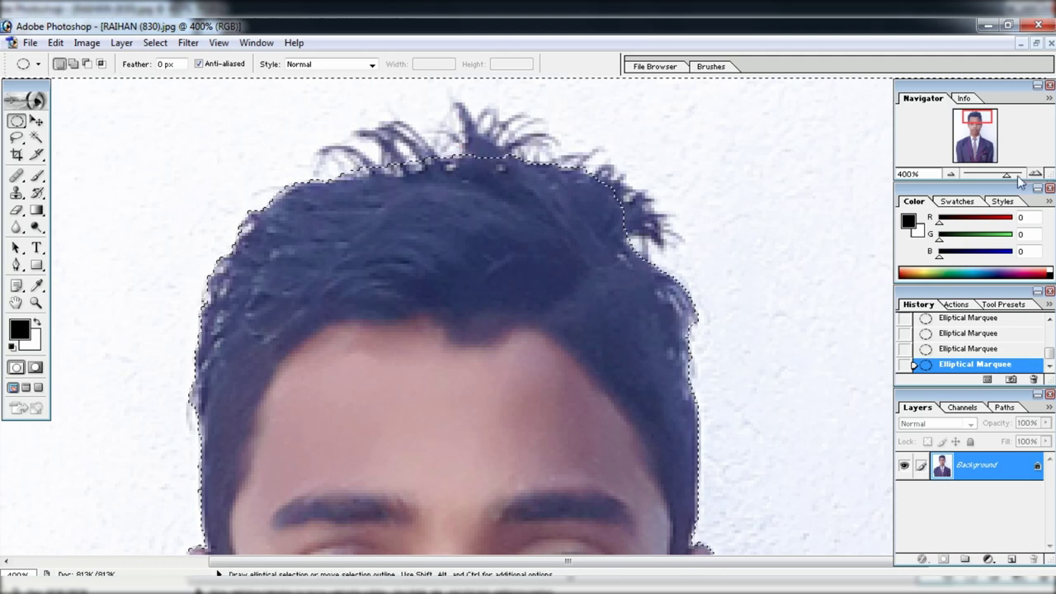
pyautogui.click(980, 175)
pyautogui.moveTo(980, 177); pyautogui.dragTo(988, 177)
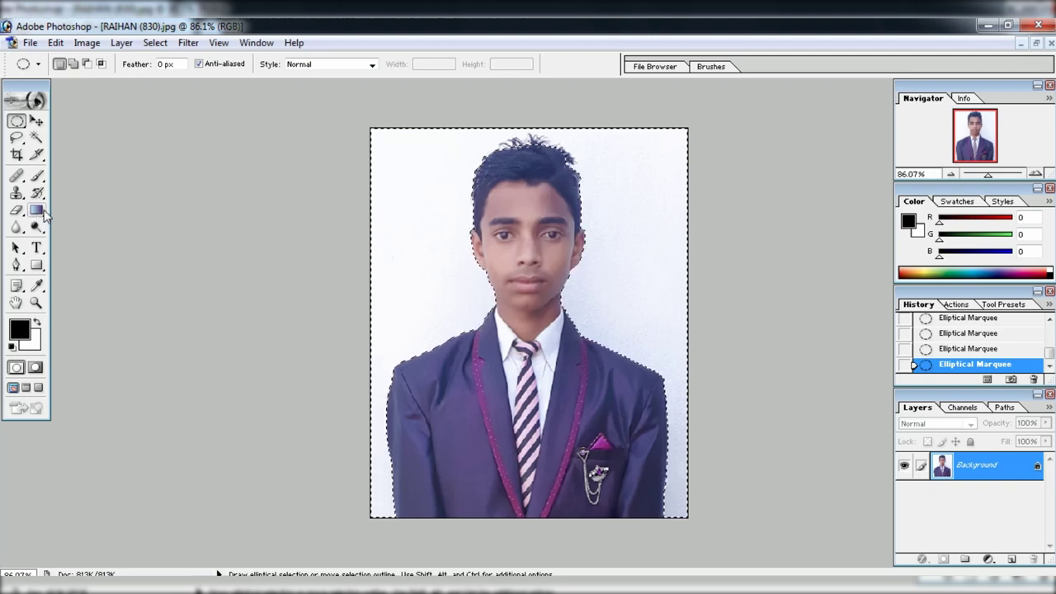
# Select the Gradient tool and open the Gradient Editor from the options-bar swatch.
pyautogui.click(36, 211)
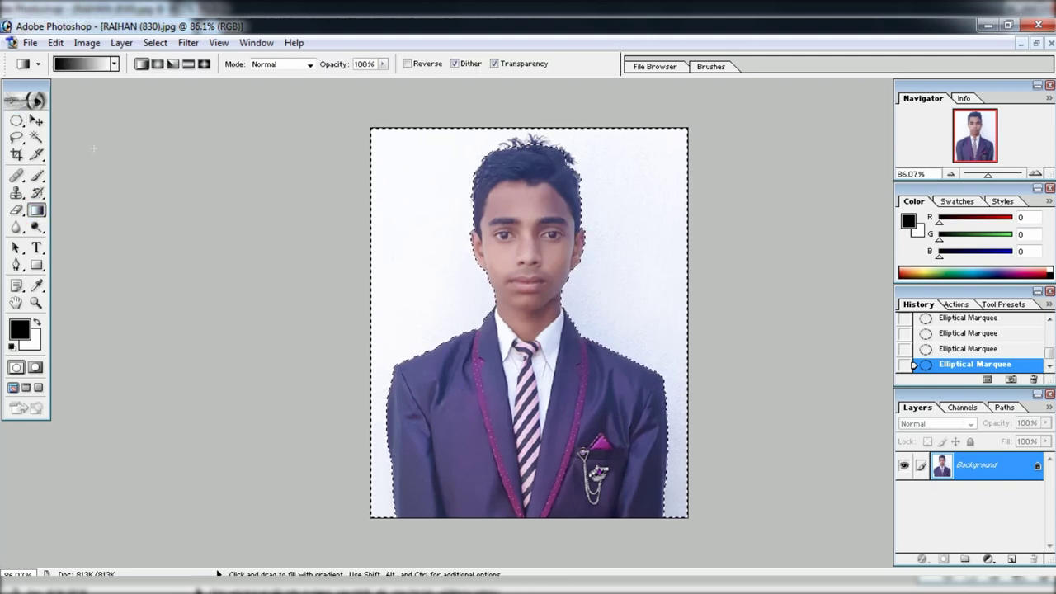
pyautogui.click(80, 66)
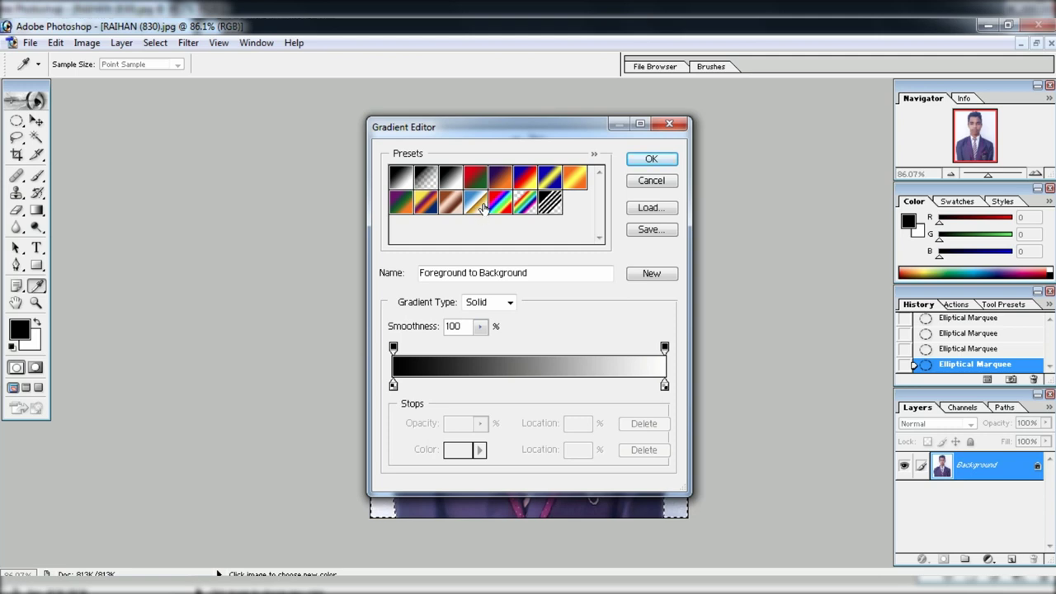
# Load the Chrome preset, push its gold, brown and white stops right, and try a stop at 81%.
pyautogui.click(482, 208)
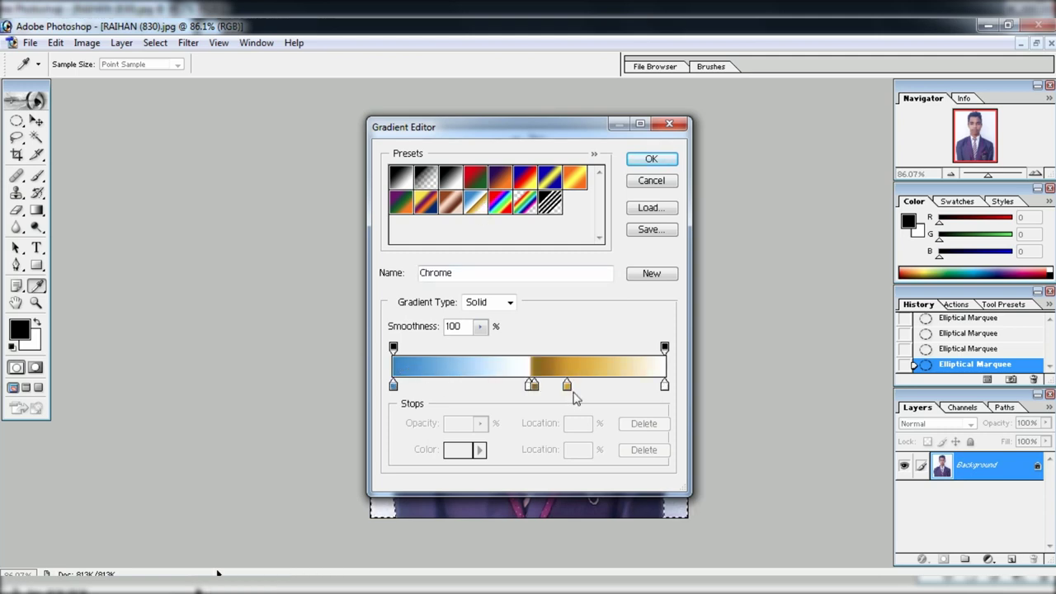
pyautogui.moveTo(567, 385); pyautogui.dragTo(665, 385)
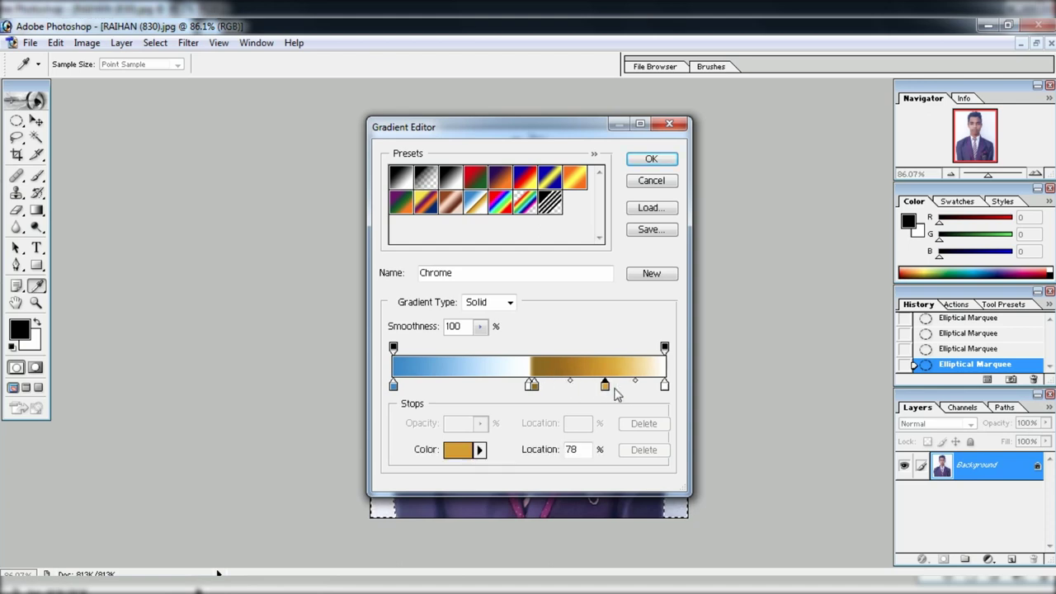
pyautogui.moveTo(533, 385); pyautogui.dragTo(665, 386)
pyautogui.moveTo(529, 386); pyautogui.dragTo(665, 386)
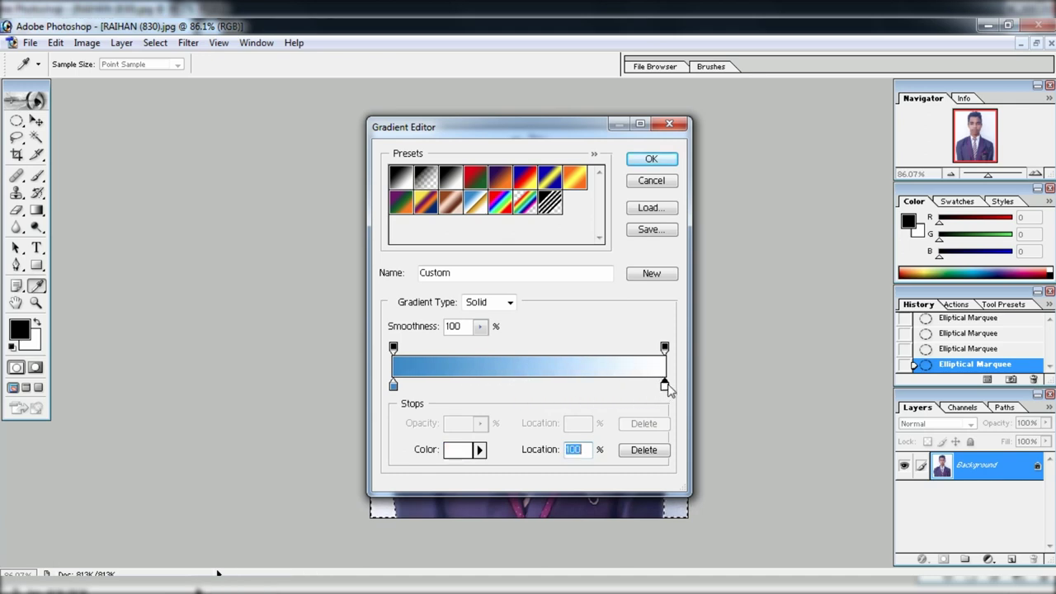
pyautogui.press('alt')
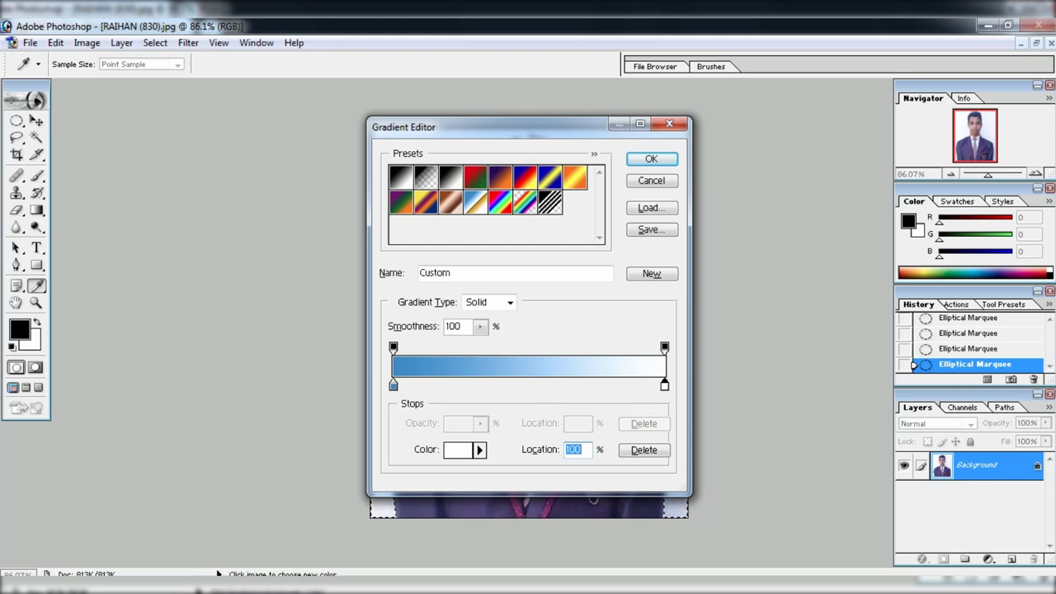
pyautogui.moveTo(657, 388)
pyautogui.mouseDown()
pyautogui.moveTo(637, 388)
pyautogui.moveTo(681, 393)
pyautogui.mouseUp()
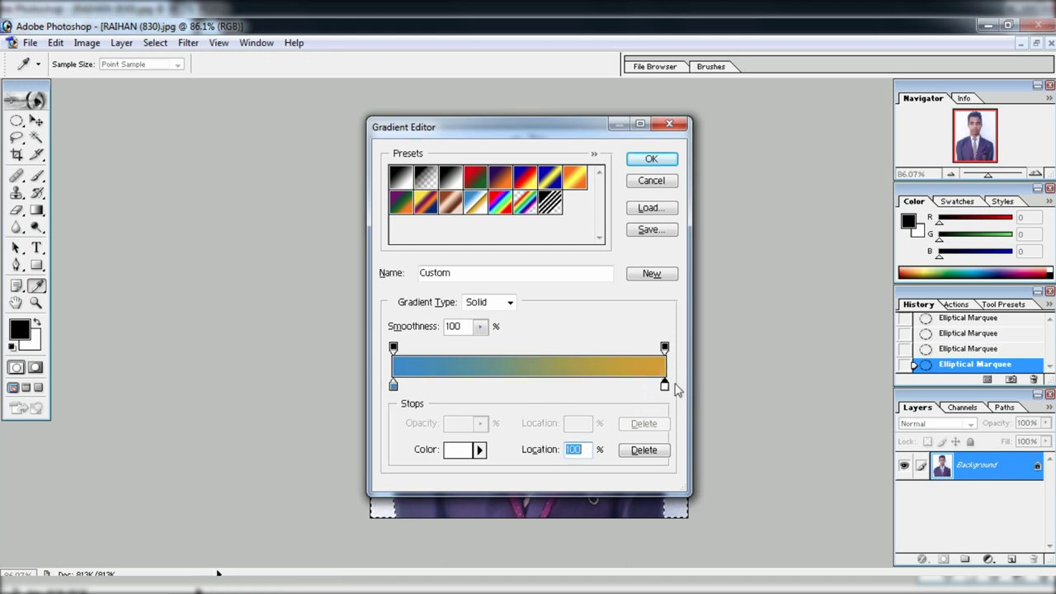
pyautogui.click(666, 347)
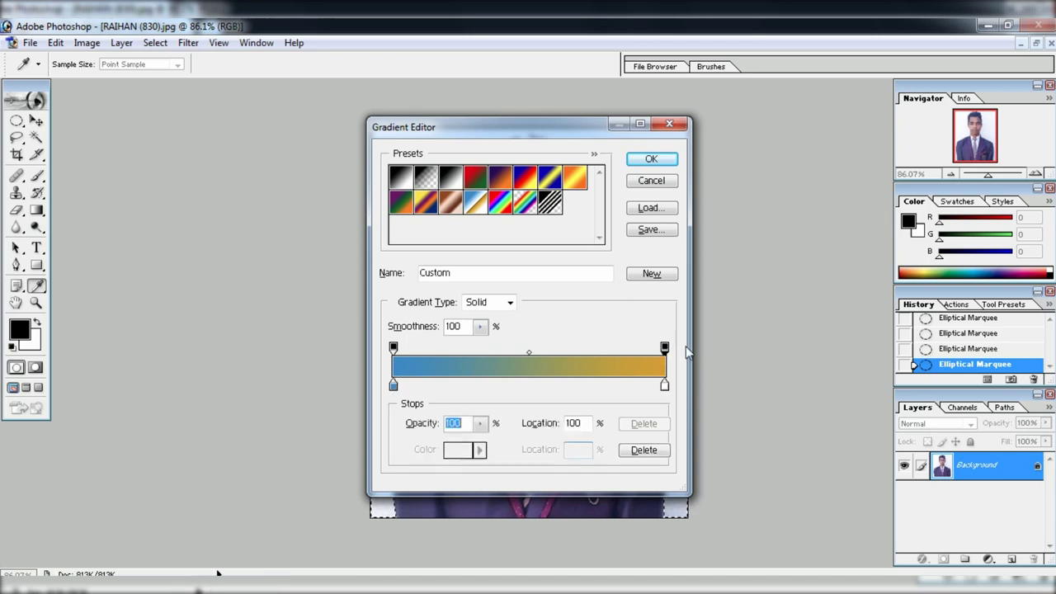
# Reload Chrome, move its gold, brown and white stops to the end again, and accept blue-to-white.
pyautogui.click(476, 204)
pyautogui.moveTo(567, 384); pyautogui.dragTo(664, 385)
pyautogui.moveTo(532, 385); pyautogui.dragTo(665, 385)
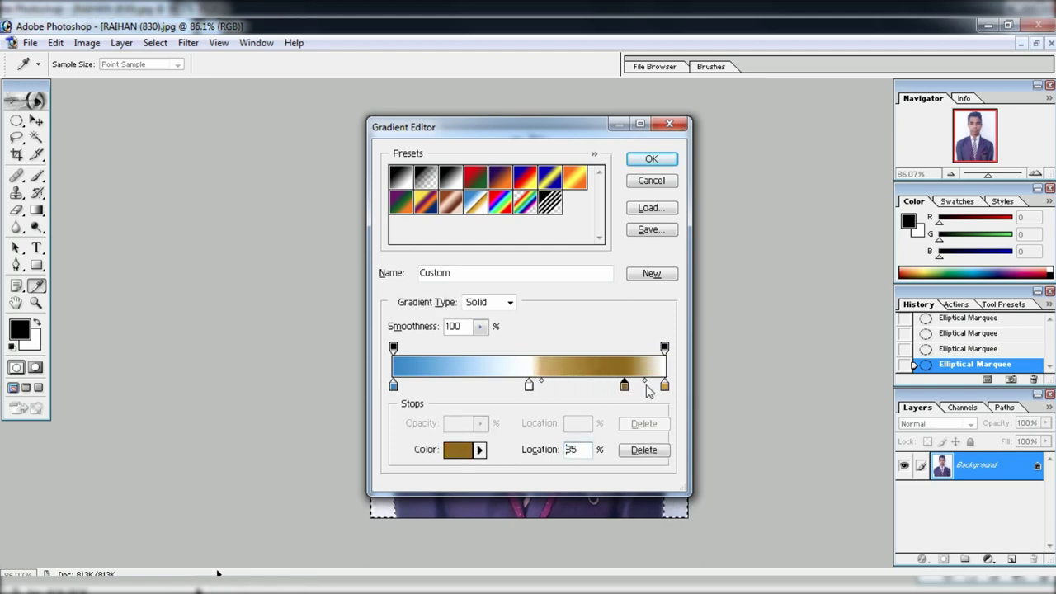
pyautogui.moveTo(529, 385); pyautogui.dragTo(666, 385)
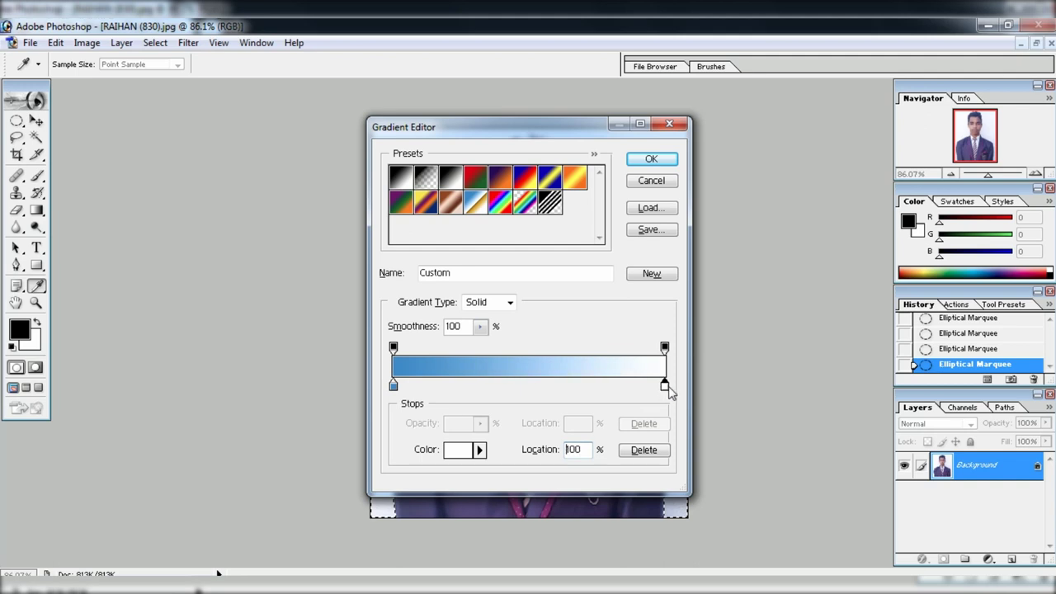
pyautogui.click(651, 159)
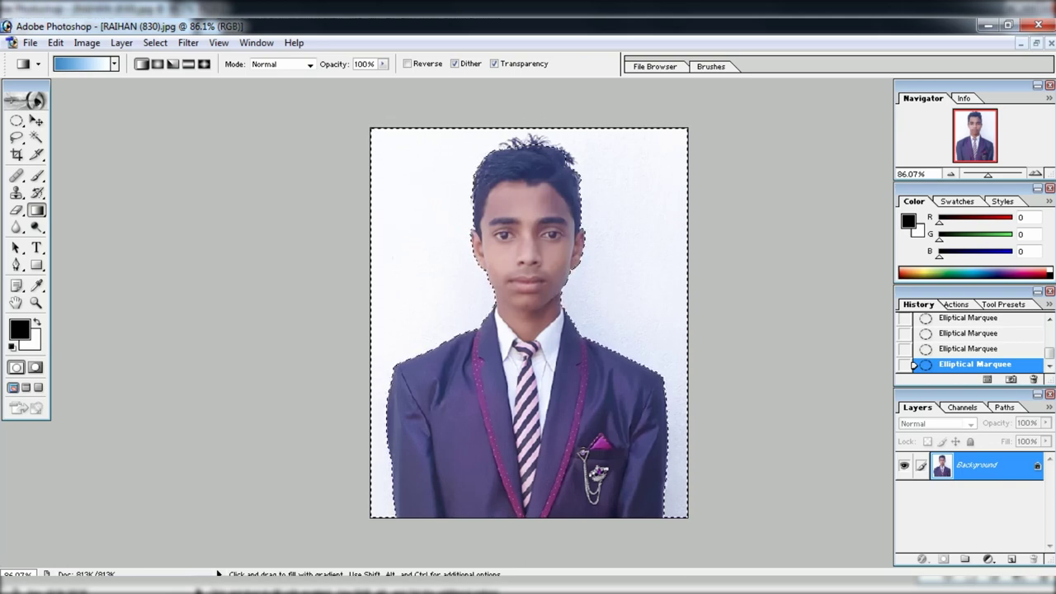
# Drag a top-to-bottom blue-to-white gradient across the selected background.
pyautogui.click(527, 125)
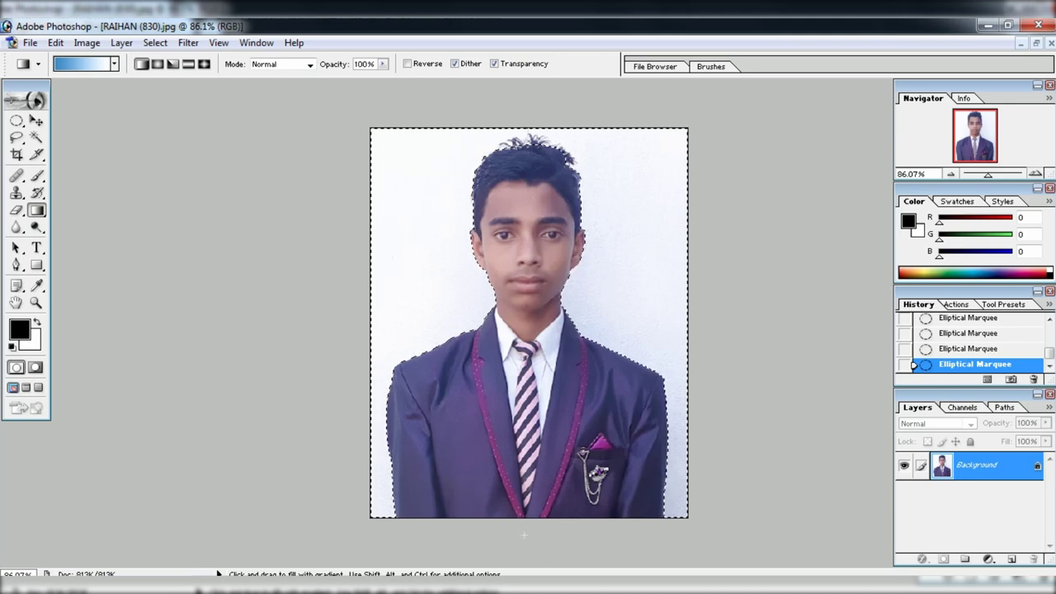
pyautogui.moveTo(524, 535)
pyautogui.mouseDown()
pyautogui.moveTo(532, 550)
pyautogui.moveTo(517, 549)
pyautogui.mouseUp()
pyautogui.moveTo(528, 129); pyautogui.dragTo(528, 518)
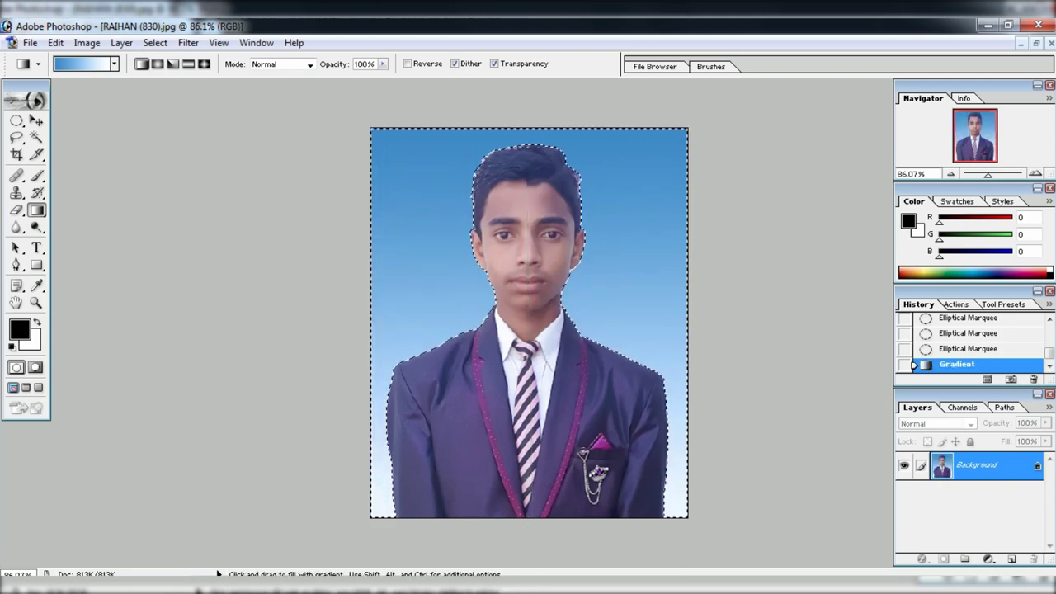
pyautogui.click(35, 140)
# Deselect the background, check the photo at a few zoom levels, then bring up Curves.
pyautogui.hotkey('ctrl', 'd')
pyautogui.hotkey('ctrl', '-')
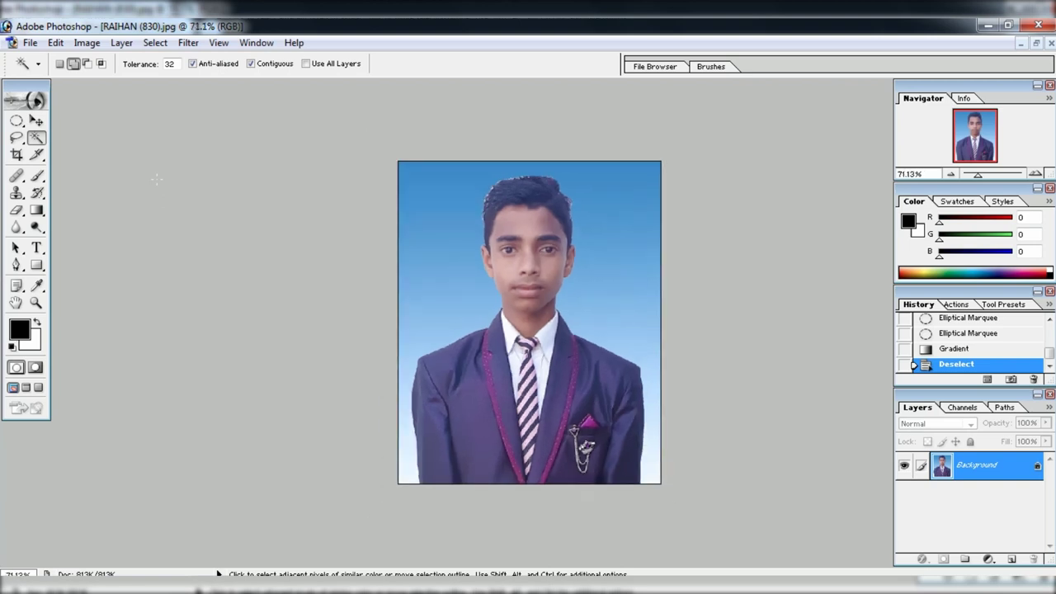
pyautogui.hotkey('ctrl', '+')
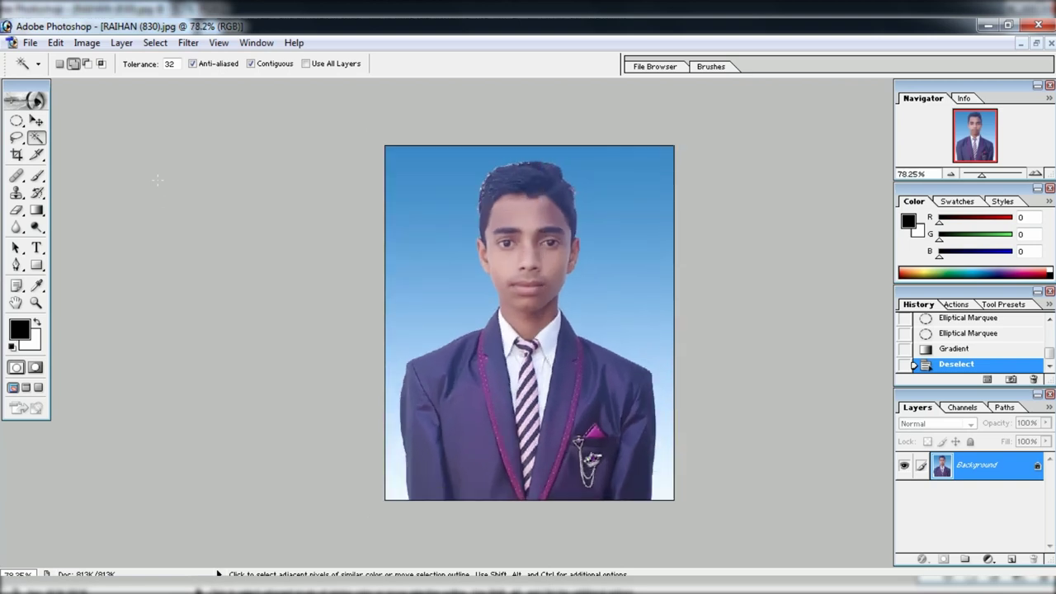
pyautogui.hotkey('ctrl', '+')
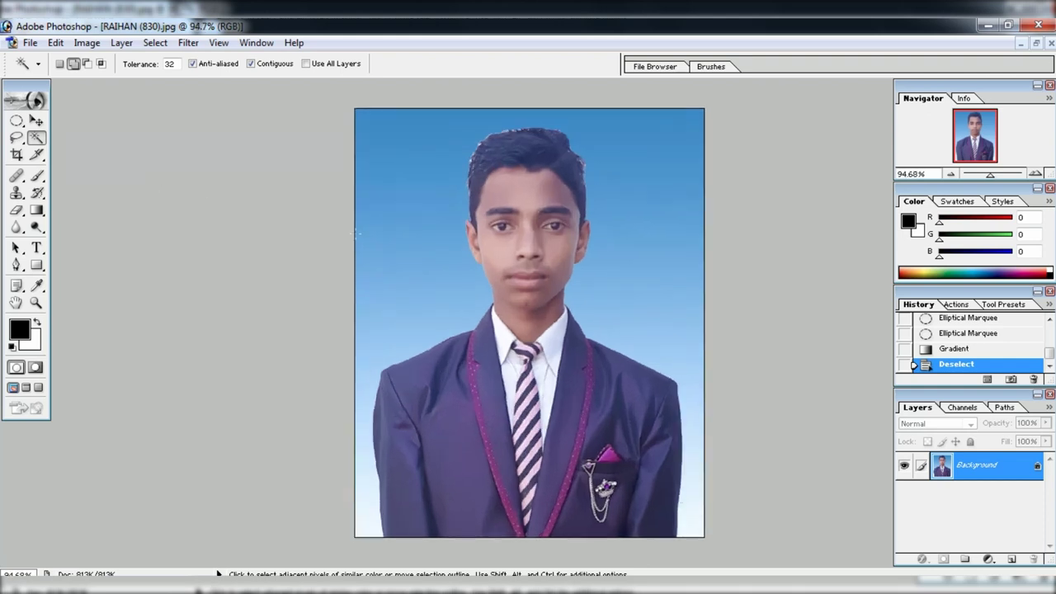
pyautogui.hotkey('ctrl', '-')
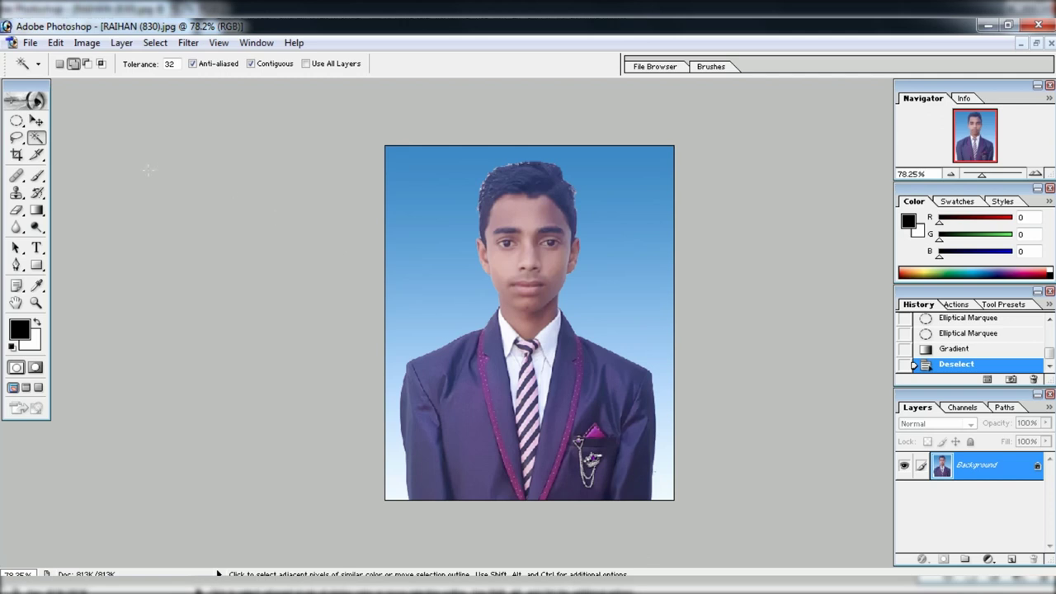
pyautogui.press('ctrl')
pyautogui.hotkey('ctrl', 'm')
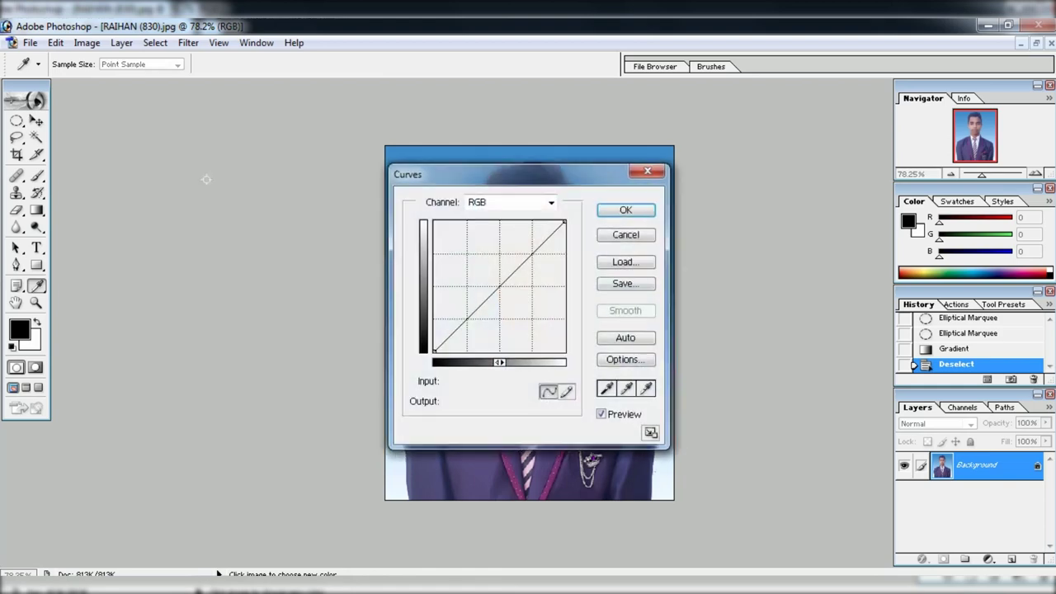
# Raise a mid-curve point from input 102 to output 129 to brighten the midtones.
pyautogui.moveTo(476, 169); pyautogui.dragTo(777, 171)
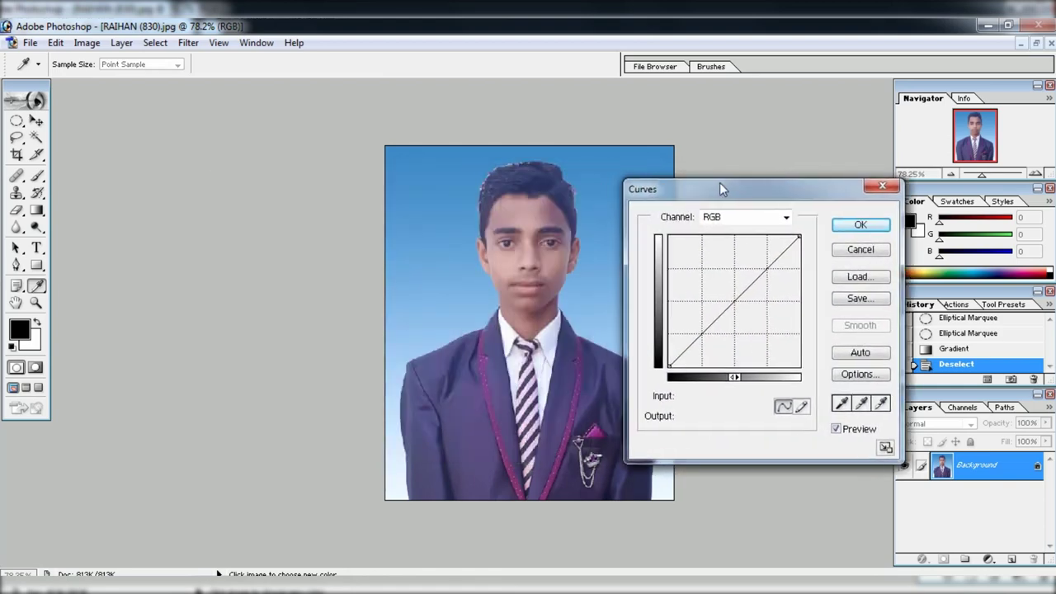
pyautogui.click(790, 300)
pyautogui.moveTo(790, 301); pyautogui.dragTo(791, 294)
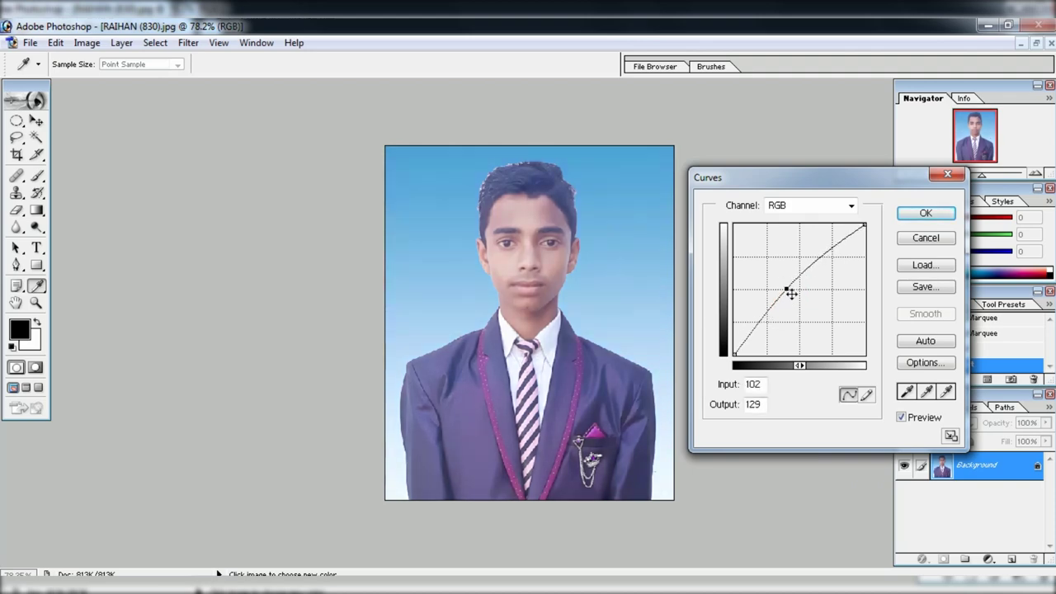
pyautogui.click(915, 216)
pyautogui.press('w')
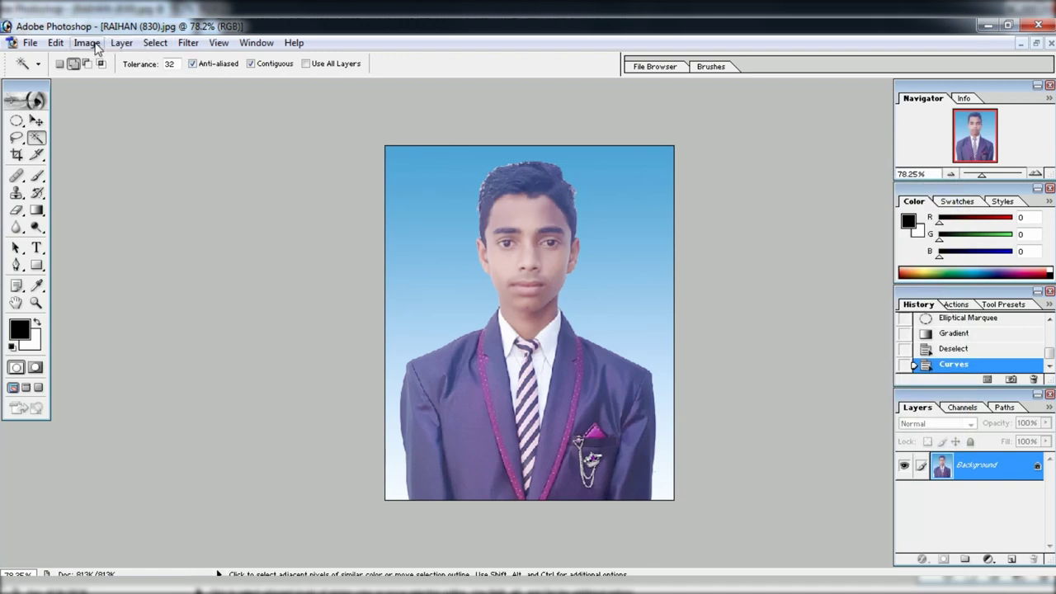
# Apply midtone Color Balance with levels around -5, -4 and a small negative value.
pyautogui.click(65, 45)
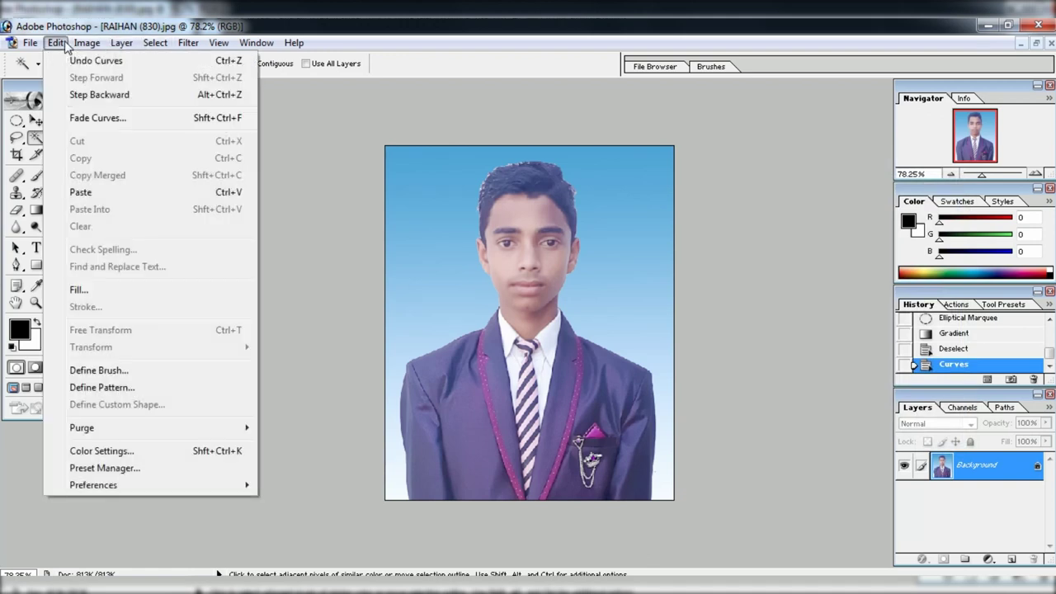
pyautogui.click(385, 167)
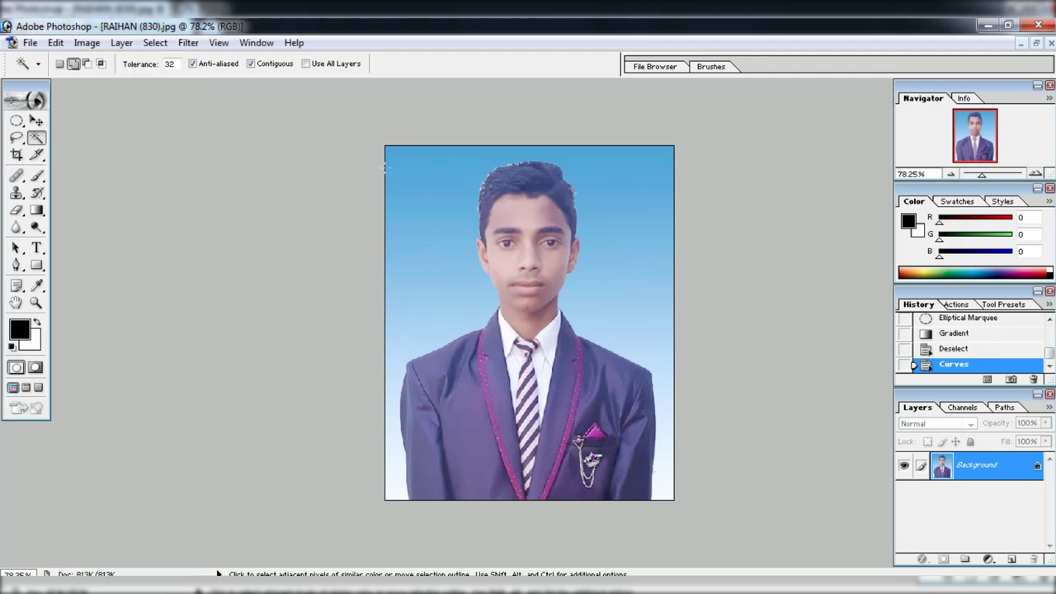
pyautogui.click(88, 43)
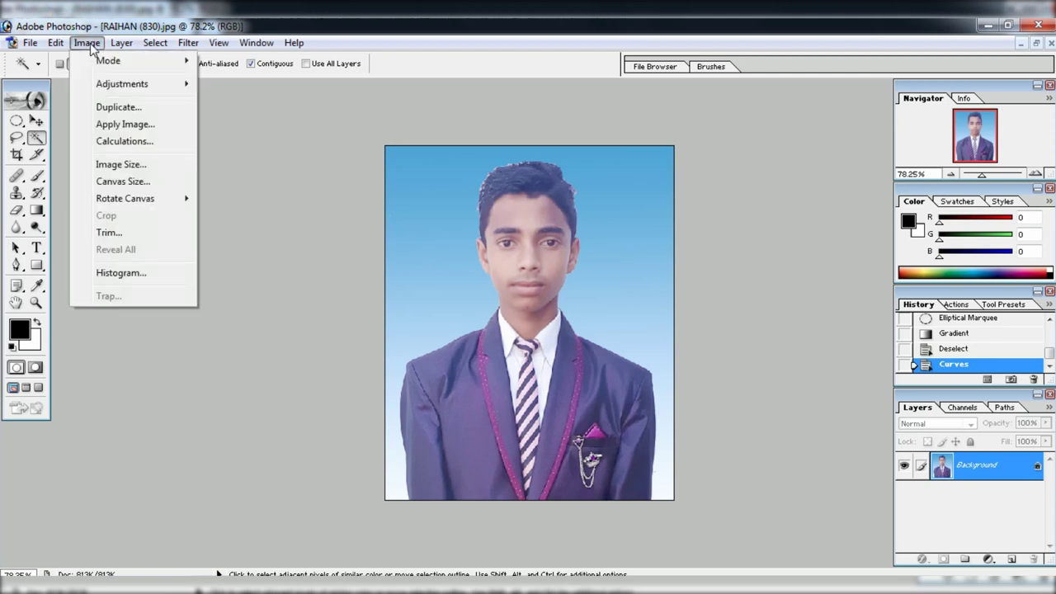
pyautogui.moveTo(122, 84)
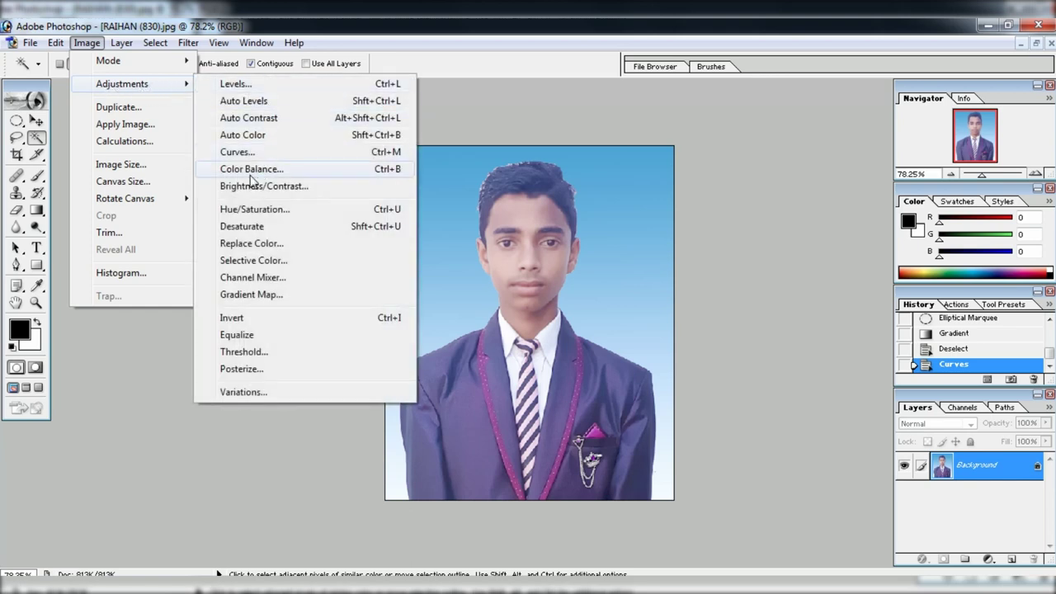
pyautogui.click(251, 173)
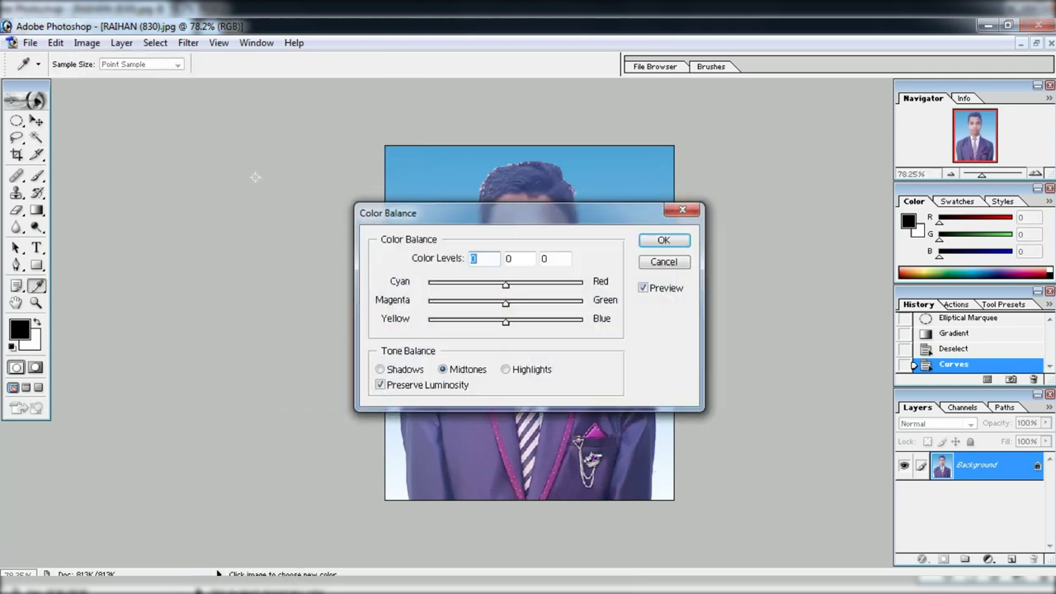
pyautogui.moveTo(455, 219)
pyautogui.mouseDown()
pyautogui.moveTo(535, 249)
pyautogui.moveTo(786, 260)
pyautogui.mouseUp()
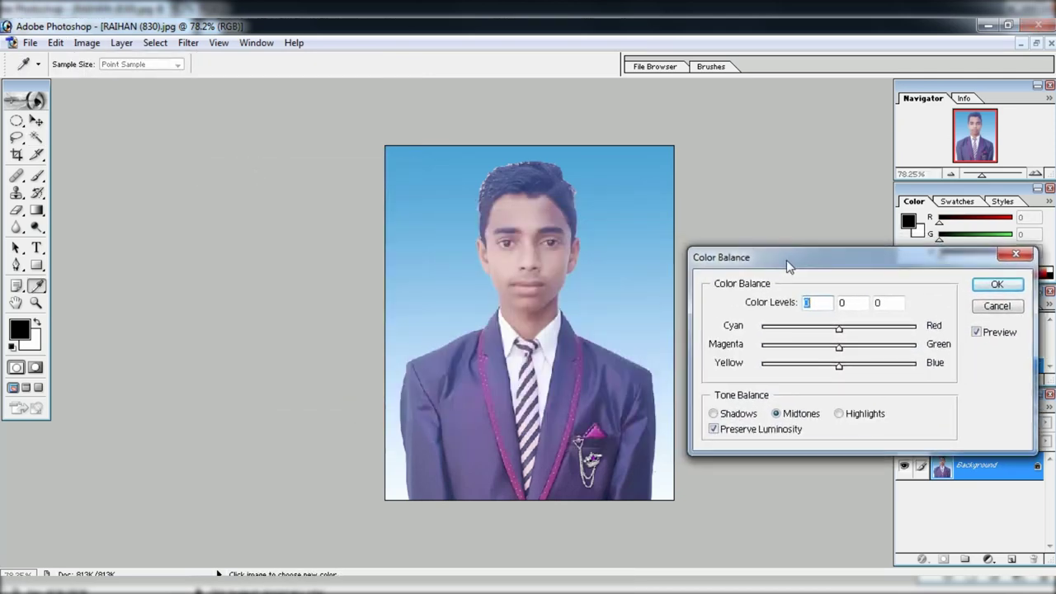
pyautogui.moveTo(839, 328); pyautogui.dragTo(836, 365)
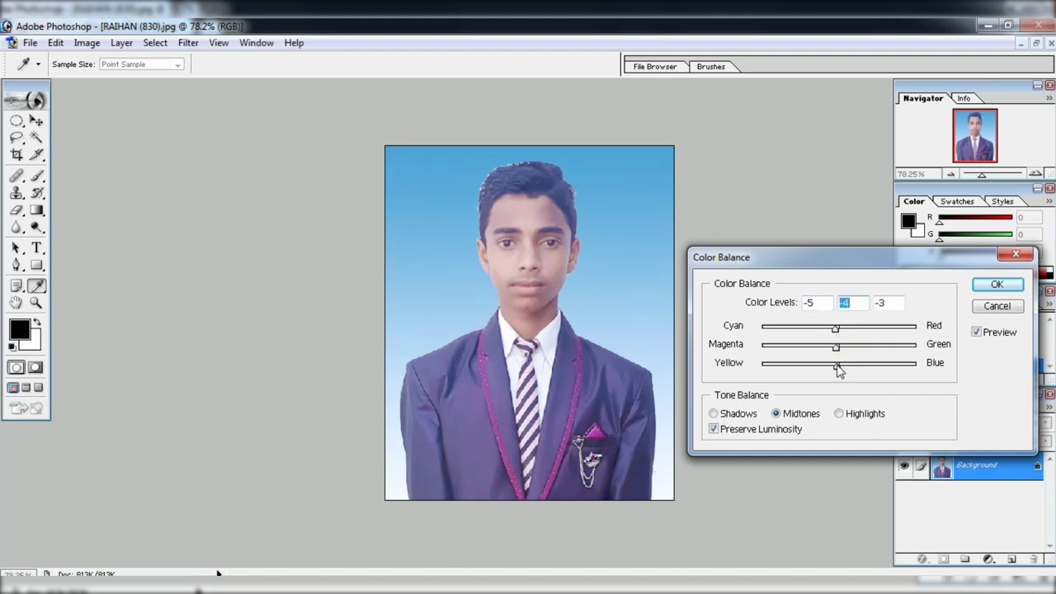
pyautogui.click(996, 284)
pyautogui.press('w')
pyautogui.scroll(-3, 734, 260)
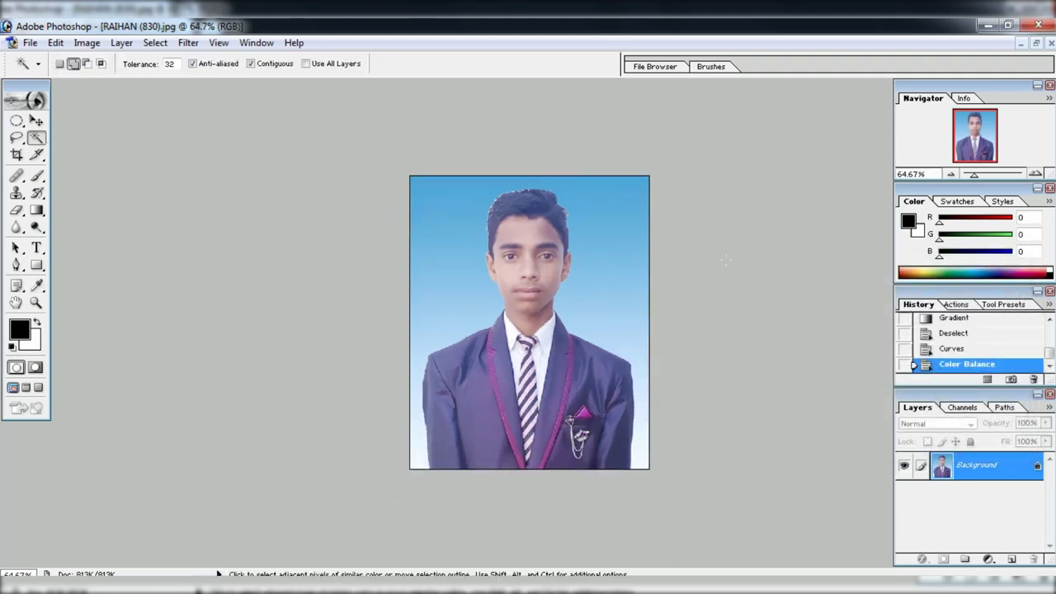
# Apply Brightness/Contrast with brightness -7 and contrast lowered slightly.
pyautogui.click(99, 48)
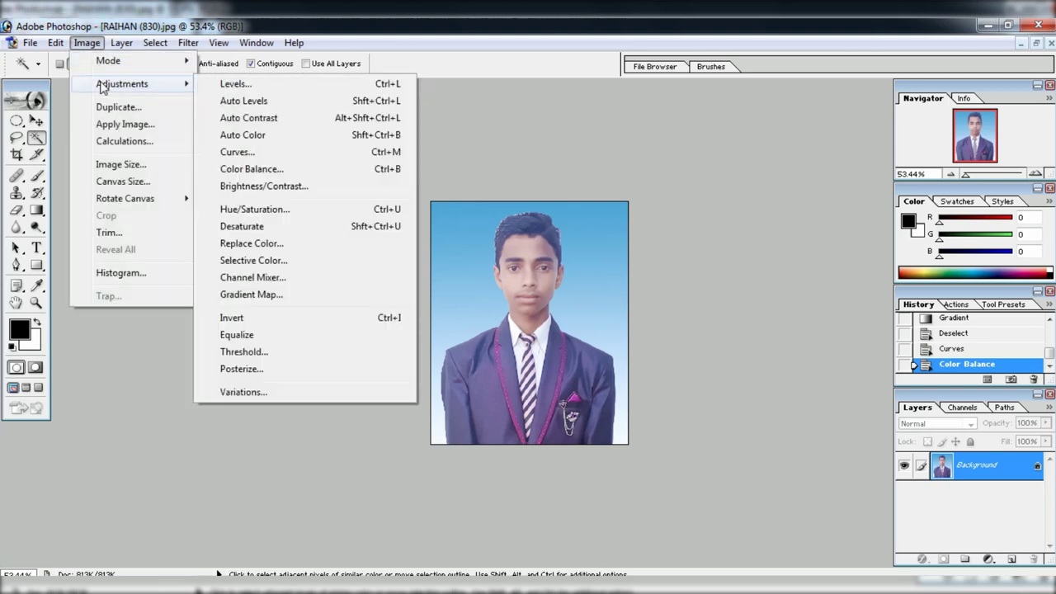
pyautogui.moveTo(122, 83)
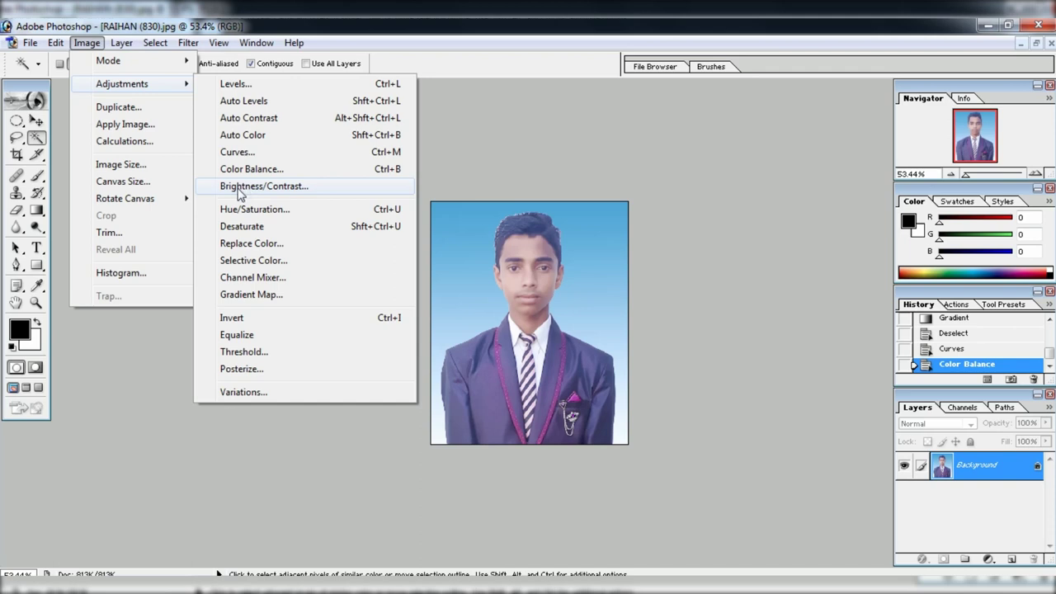
pyautogui.click(240, 191)
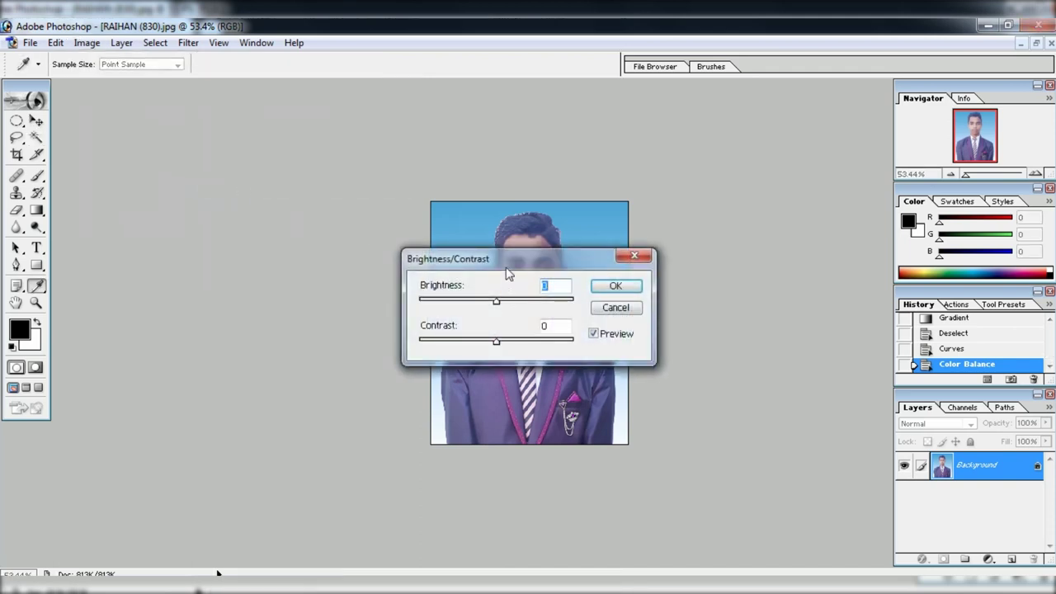
pyautogui.moveTo(505, 247)
pyautogui.mouseDown()
pyautogui.moveTo(521, 188)
pyautogui.moveTo(760, 135)
pyautogui.mouseUp()
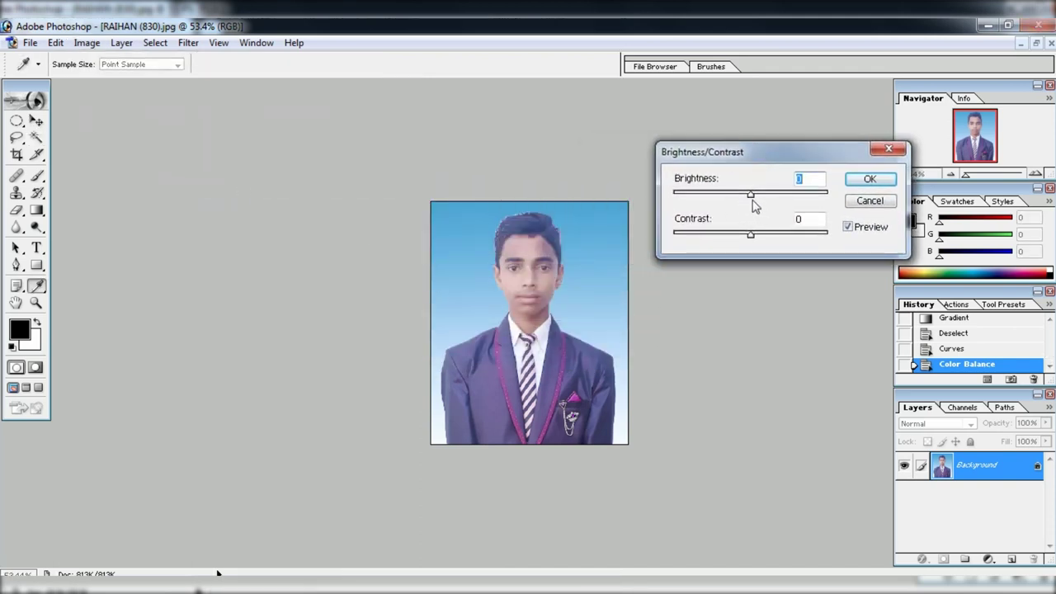
pyautogui.moveTo(752, 196); pyautogui.dragTo(746, 196)
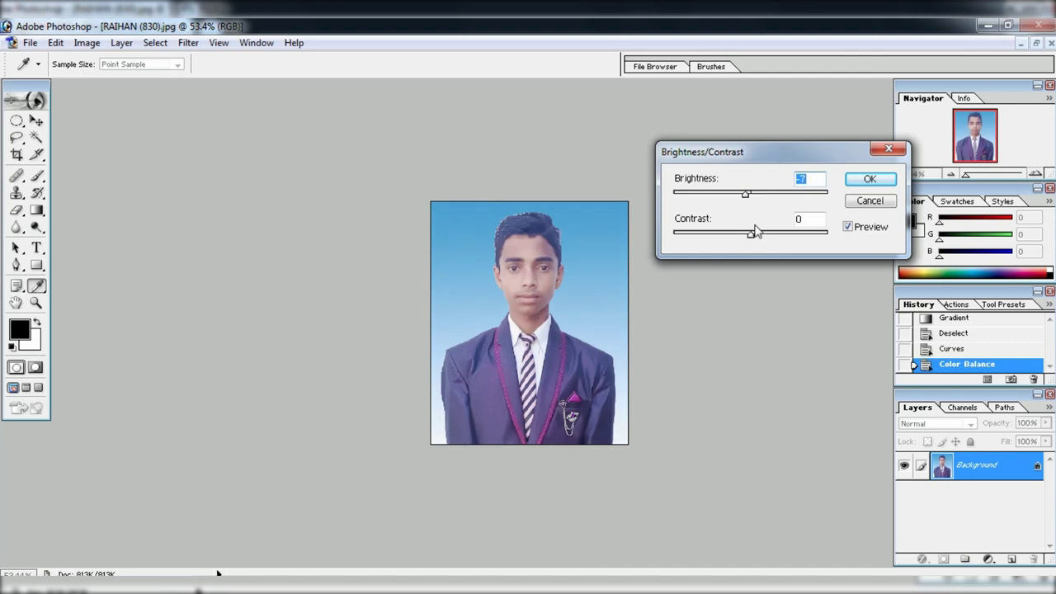
pyautogui.moveTo(751, 235); pyautogui.dragTo(750, 235)
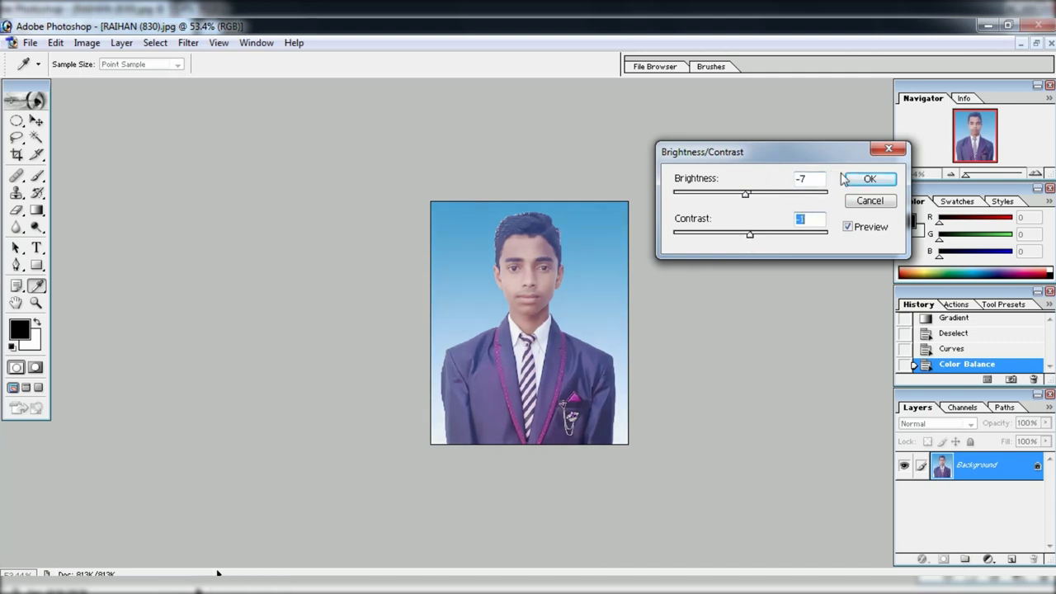
pyautogui.click(870, 178)
pyautogui.press('w')
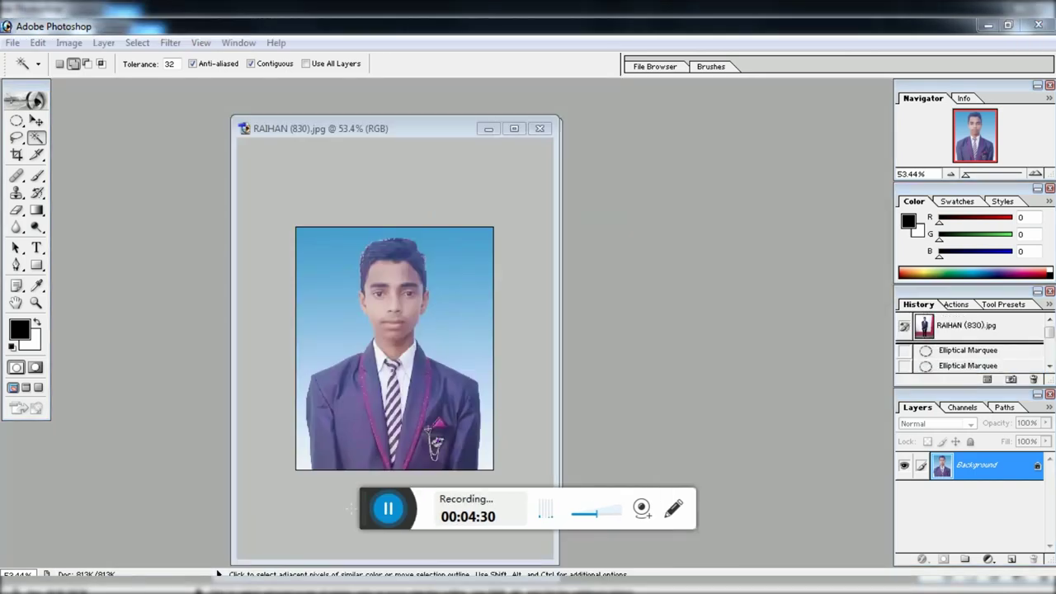
# Maximize the portrait's window and zoom in to about 71%.
pyautogui.click(330, 243)
pyautogui.click(513, 130)
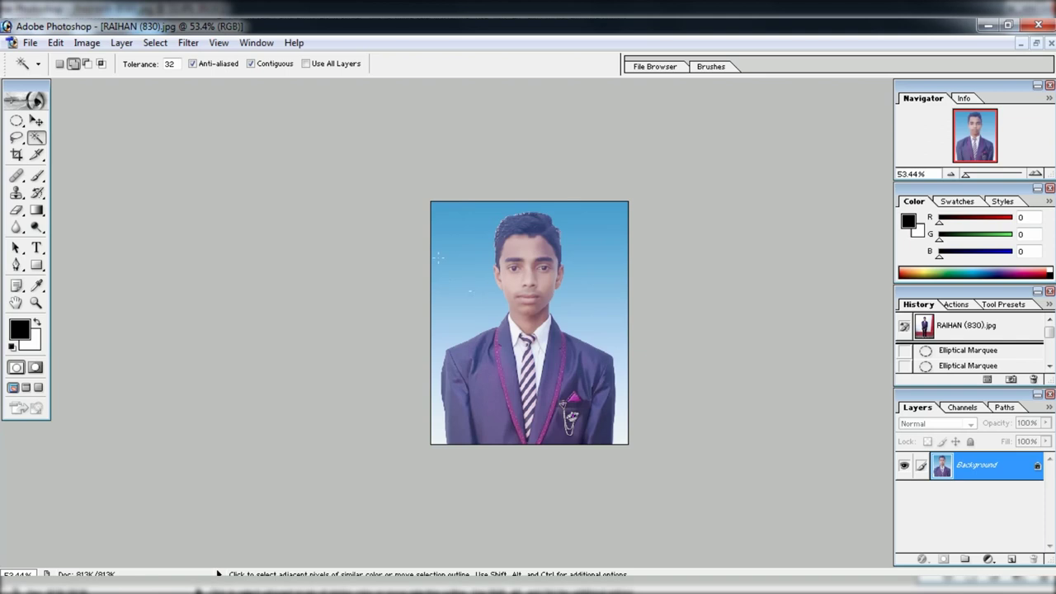
pyautogui.scroll(1, 438, 258)
pyautogui.scroll(1, 384, 234)
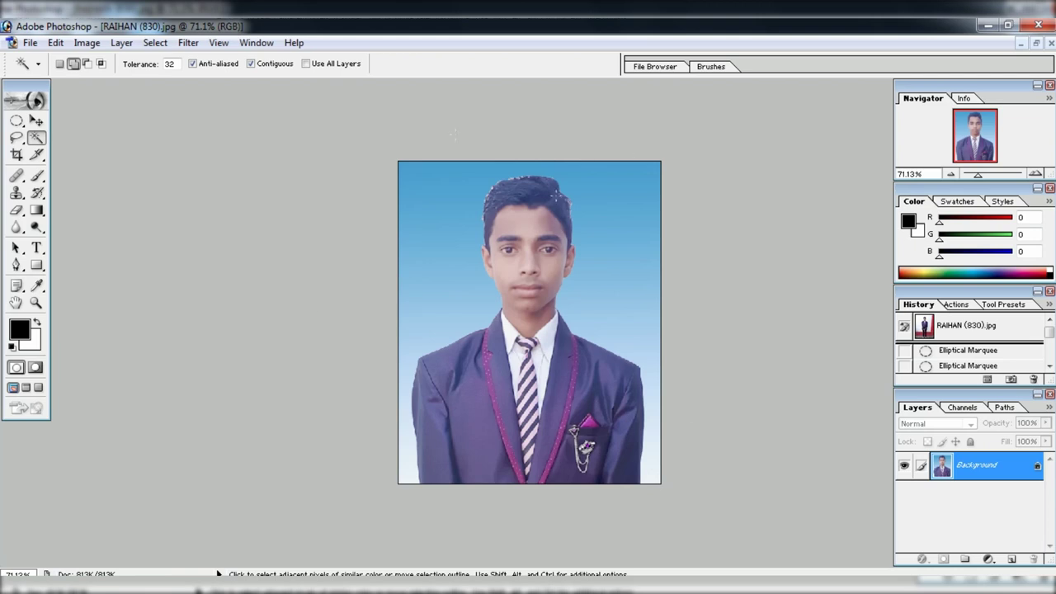
# Select the entire photo with the Rectangular Marquee.
pyautogui.click(17, 121)
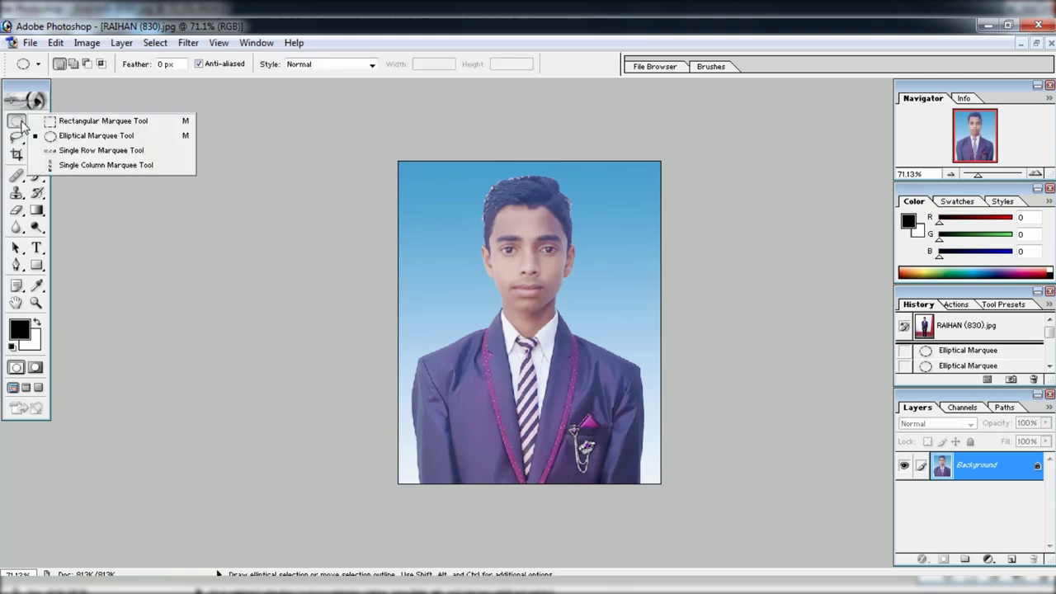
pyautogui.click(66, 124)
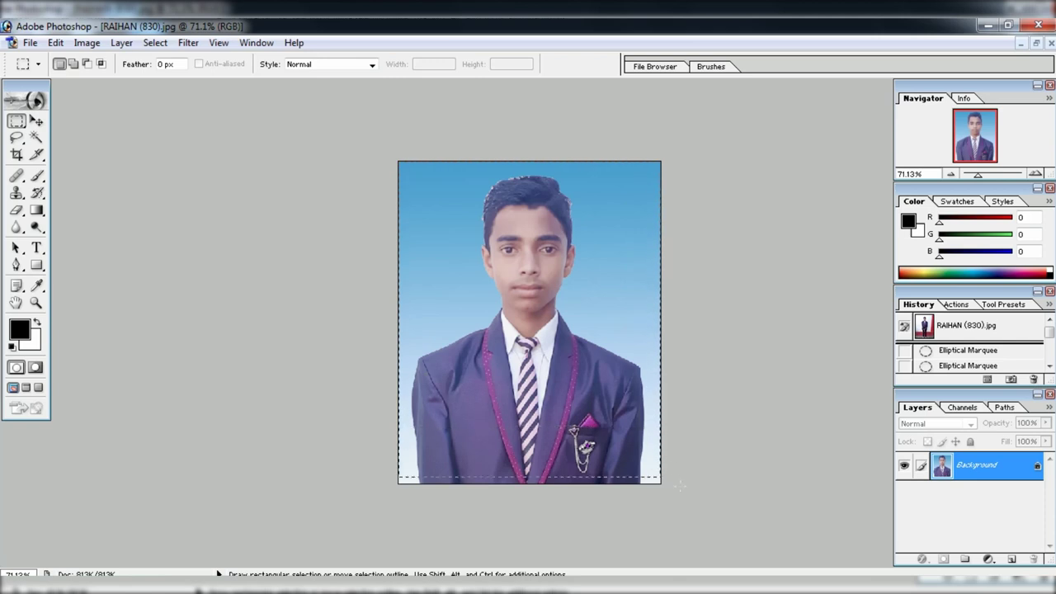
pyautogui.moveTo(677, 426); pyautogui.dragTo(670, 495)
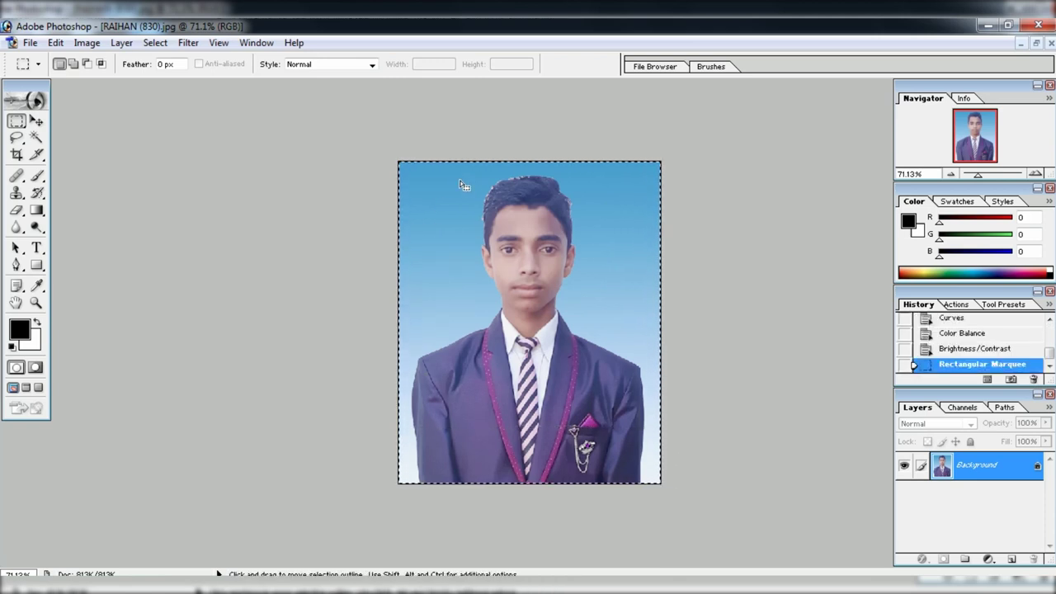
# Stroke the selection with a 3 px red border, then deselect and zoom out.
pyautogui.rightClick(496, 374)
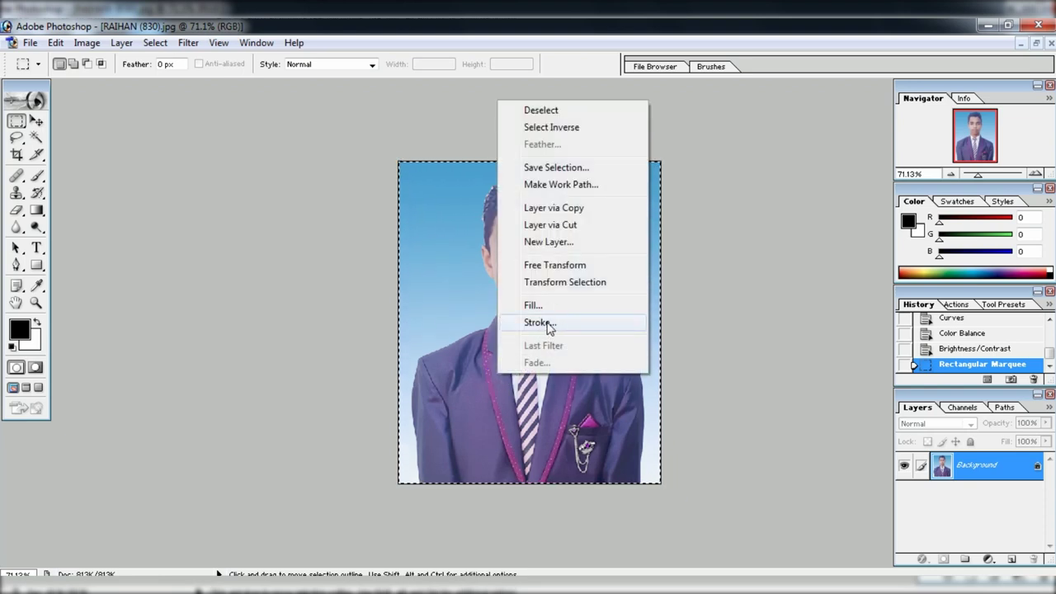
pyautogui.click(547, 323)
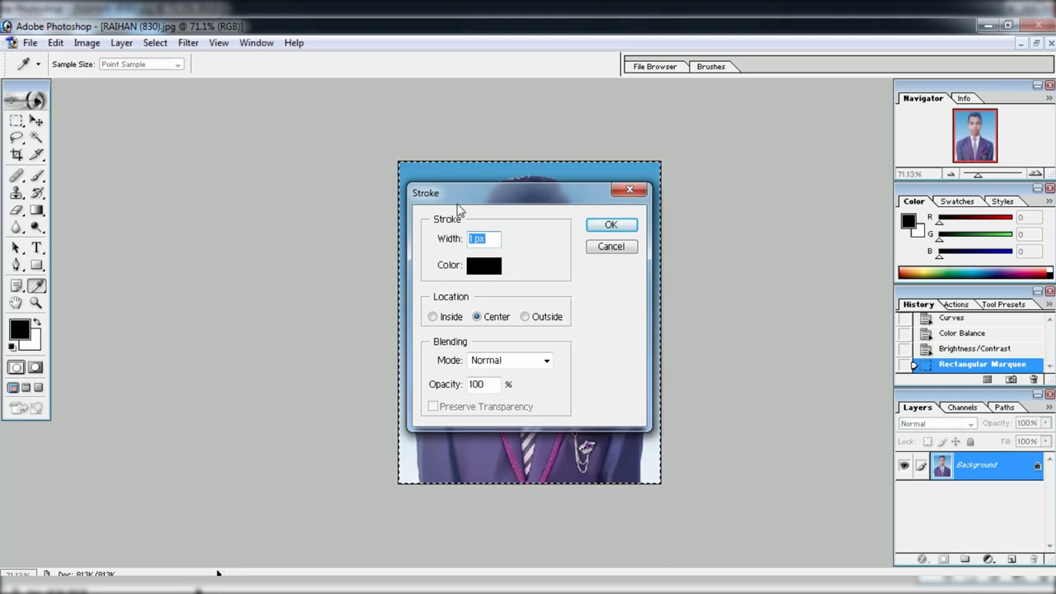
pyautogui.click(485, 266)
pyautogui.click(540, 219)
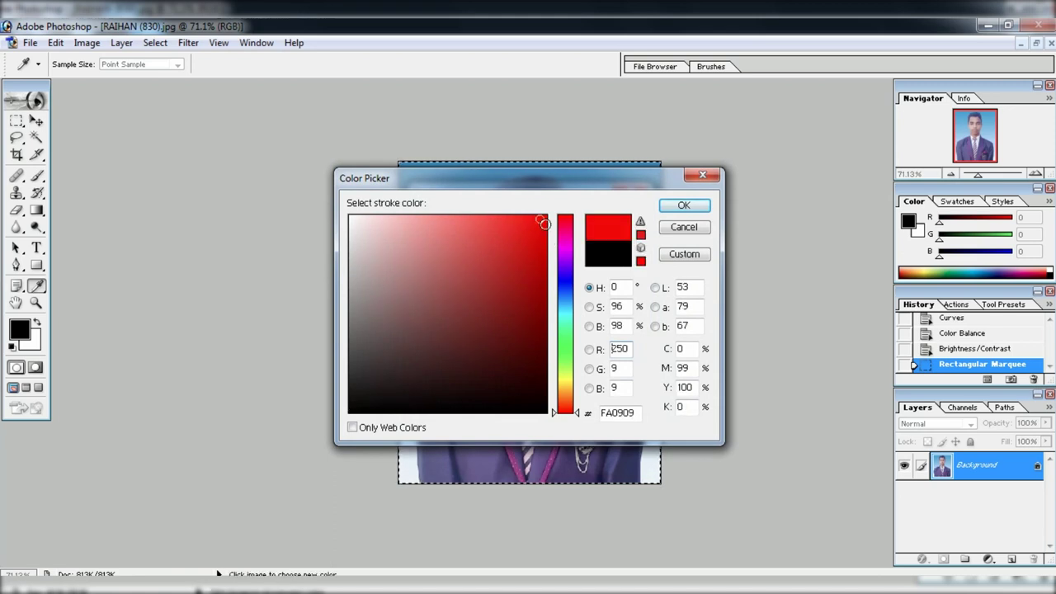
pyautogui.click(683, 206)
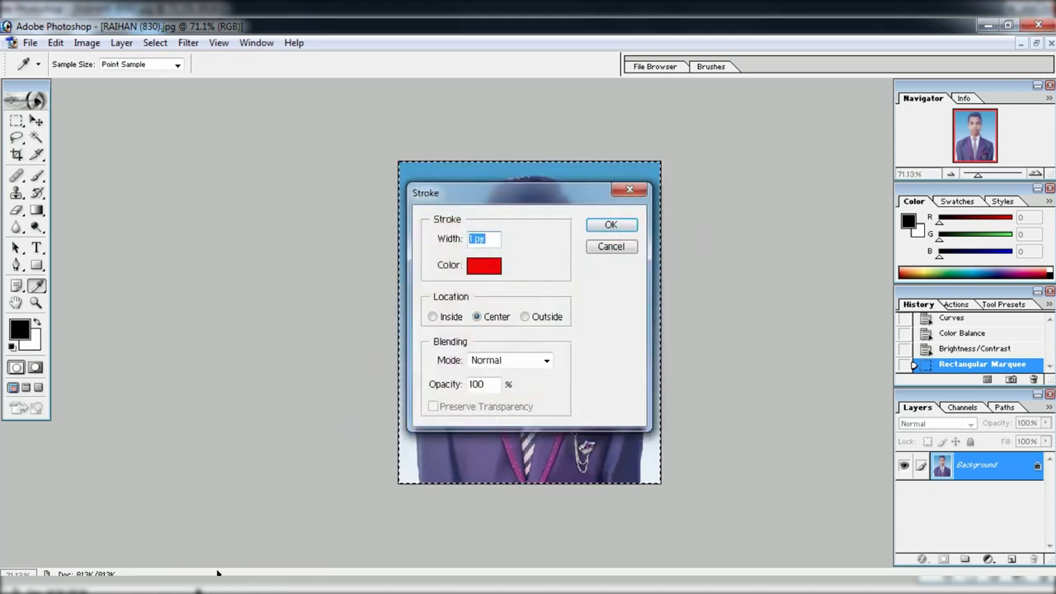
pyautogui.click(473, 238)
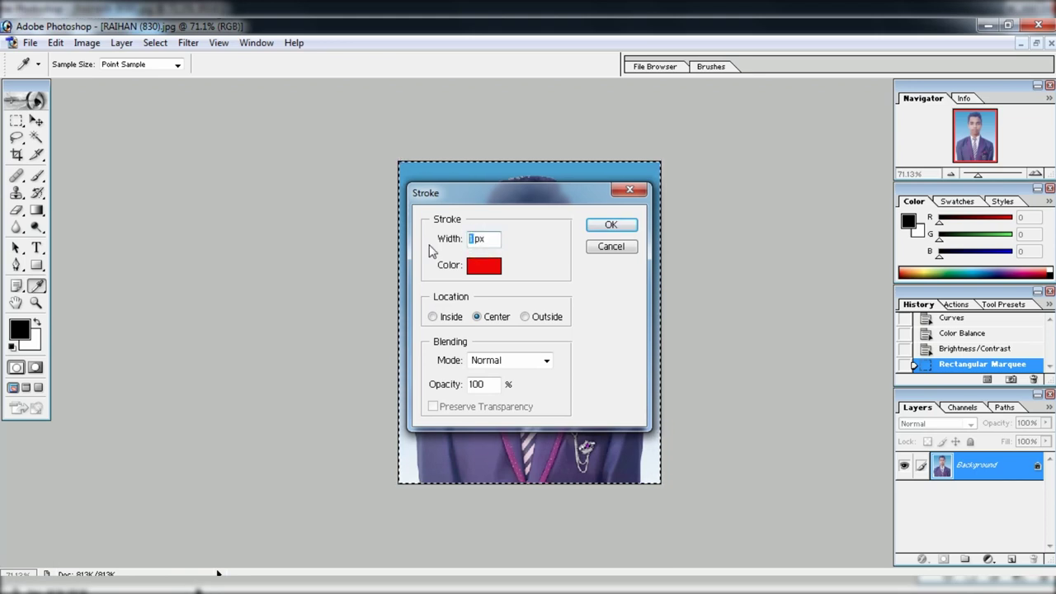
pyautogui.write('3')
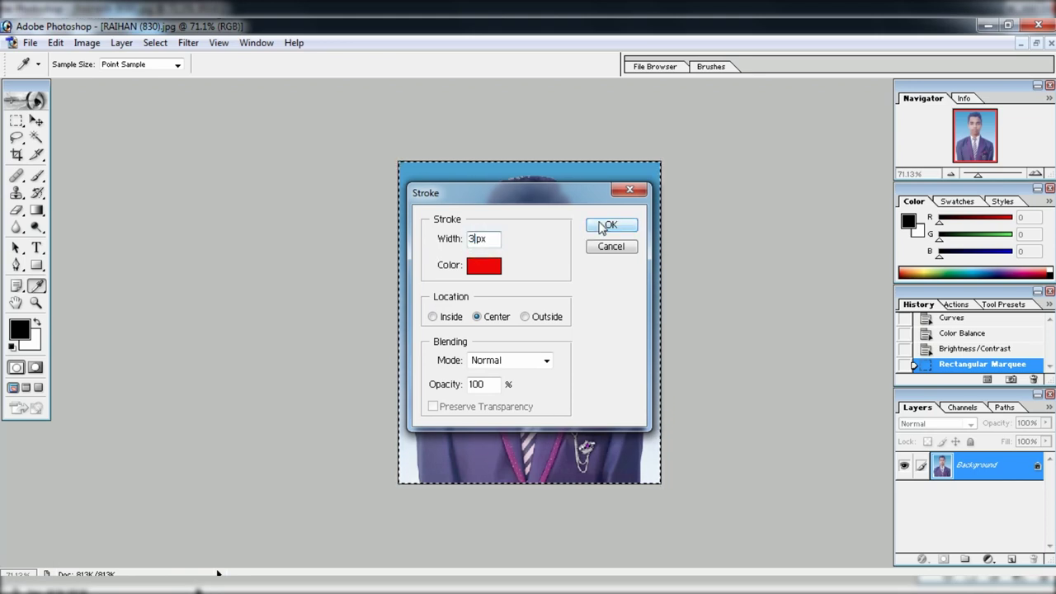
pyautogui.click(607, 225)
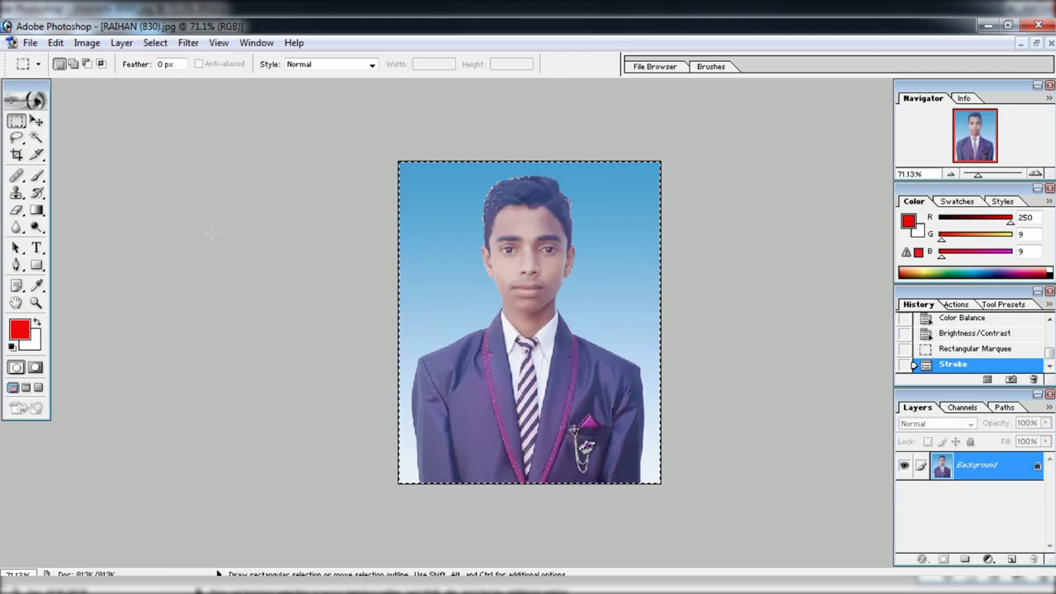
pyautogui.click(36, 137)
pyautogui.hotkey('ctrl', 'd')
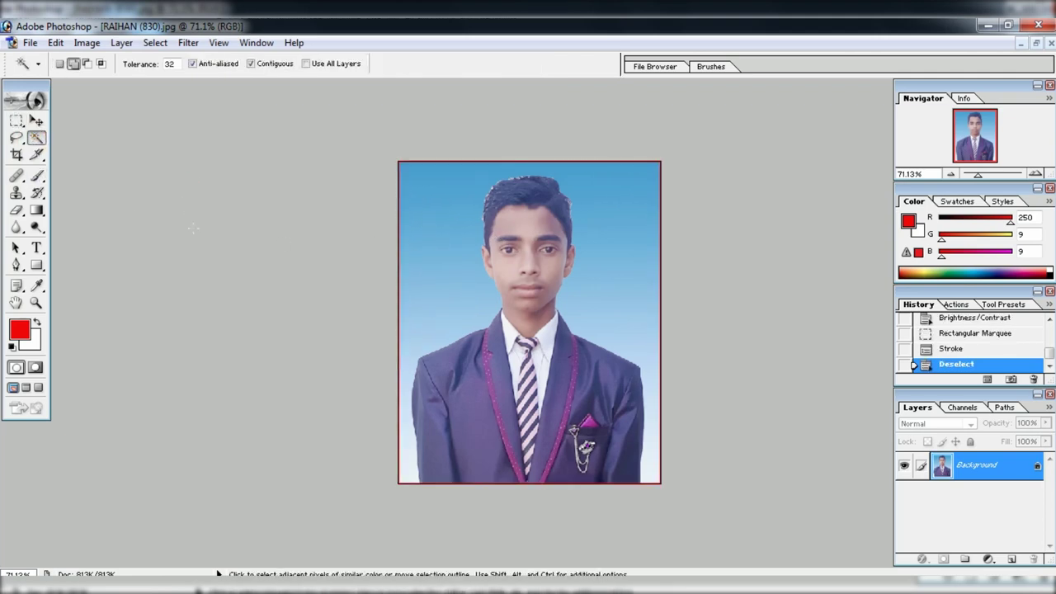
pyautogui.hotkey('ctrl', '-')
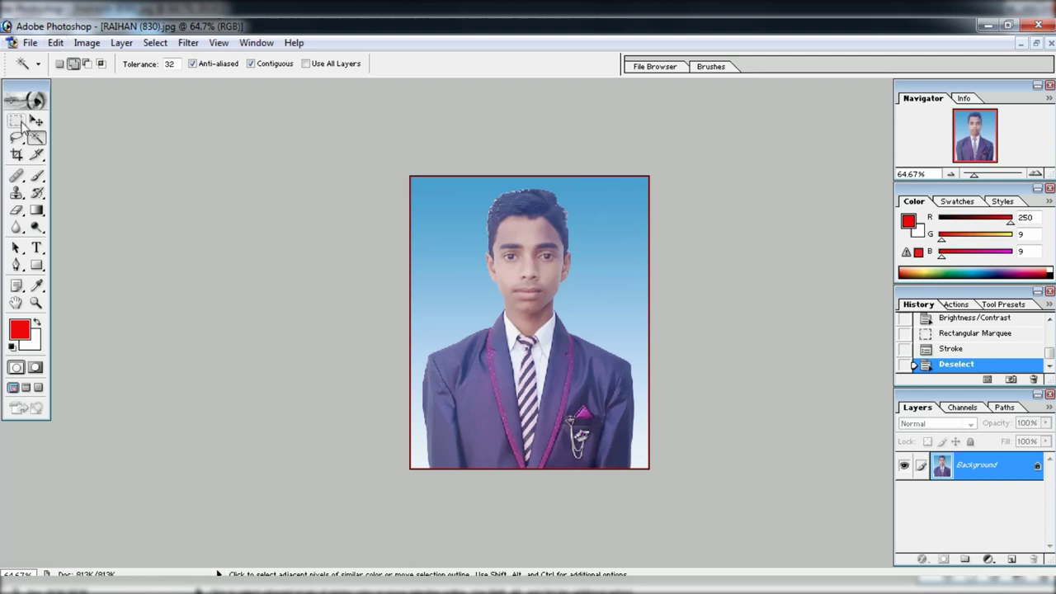
# Restore the selection and add a second 5 px red stroke, then switch to the Eraser.
pyautogui.hotkey('ctrl', 'z')
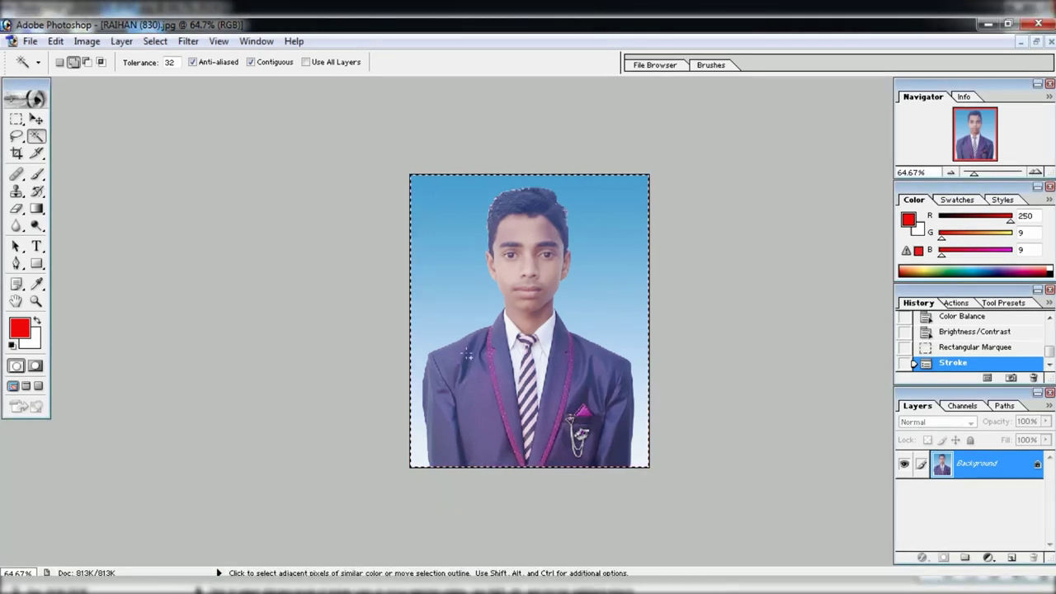
pyautogui.click(17, 119)
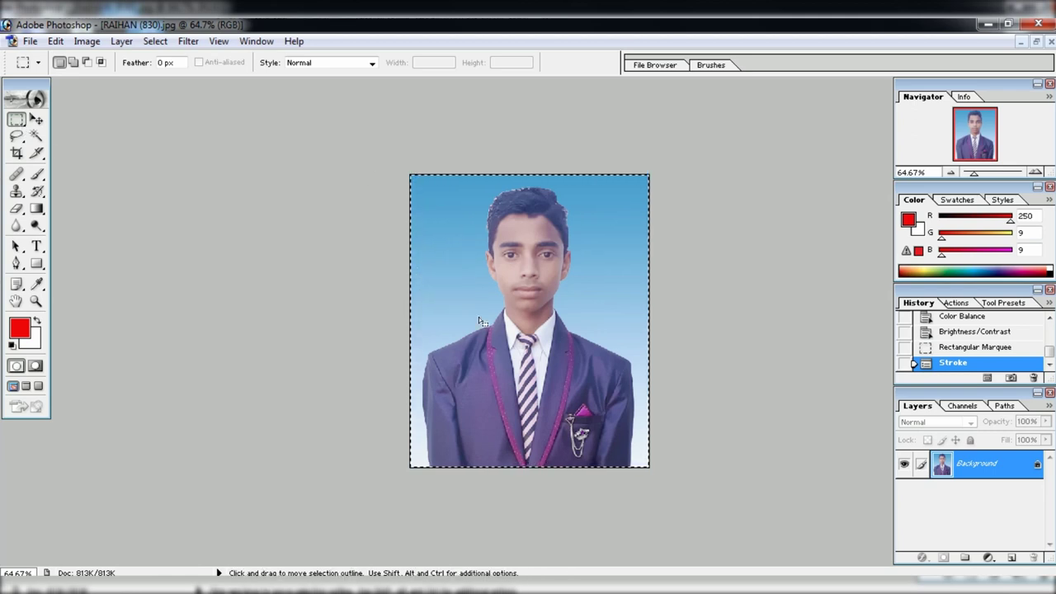
pyautogui.rightClick(525, 389)
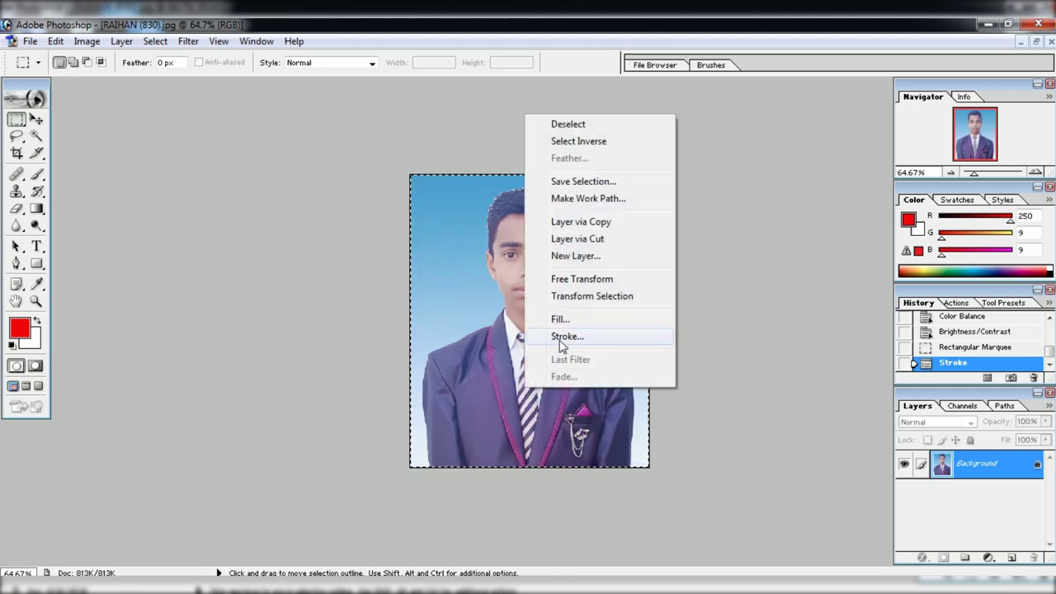
pyautogui.click(564, 337)
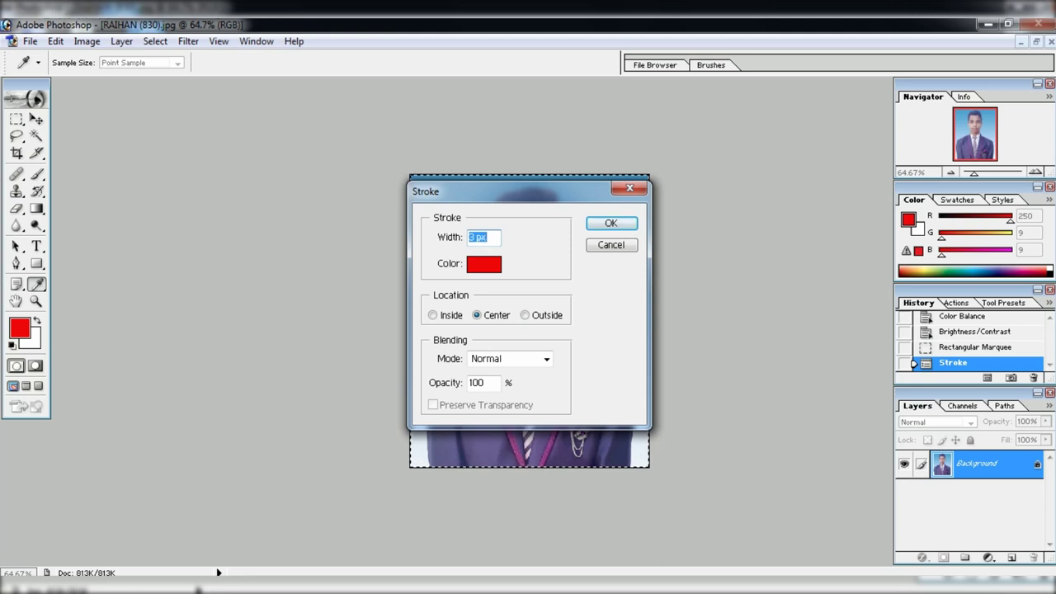
pyautogui.click(474, 237)
pyautogui.moveTo(474, 237); pyautogui.dragTo(437, 237)
pyautogui.write('5')
pyautogui.press('Return')
pyautogui.press('m')
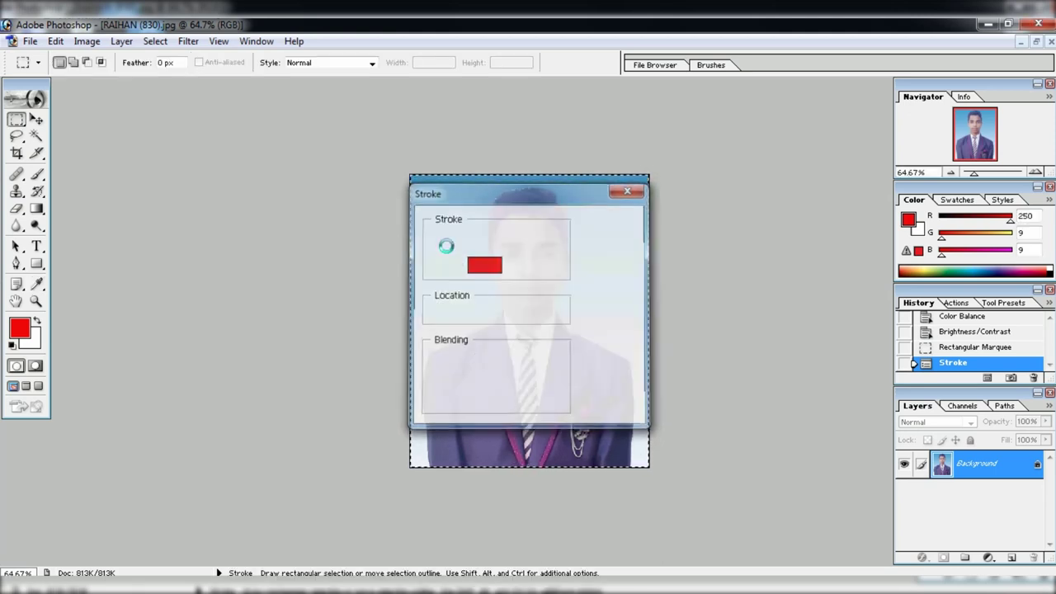
pyautogui.click(359, 238)
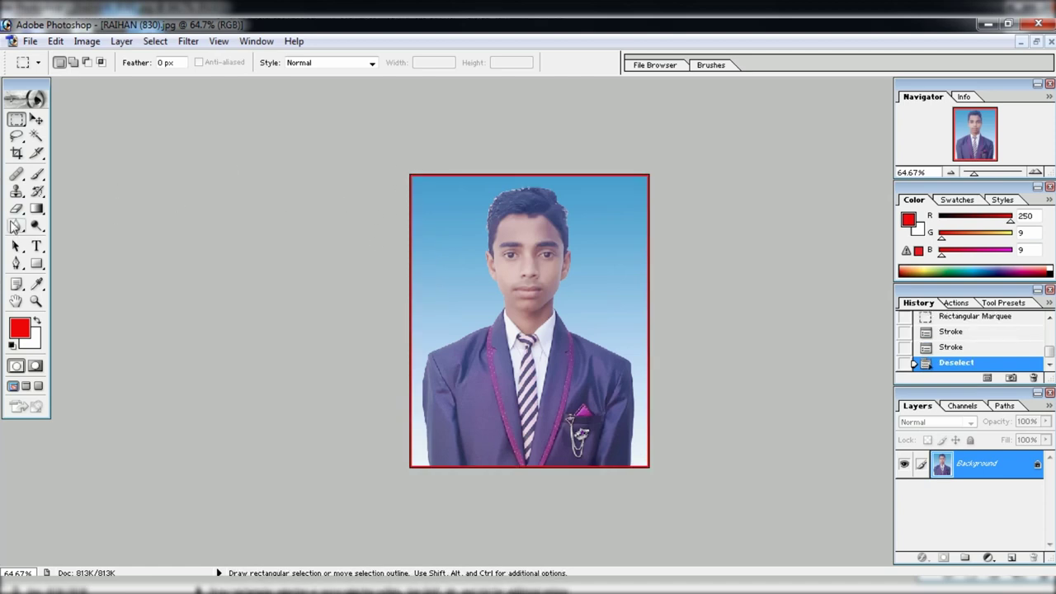
pyautogui.click(20, 208)
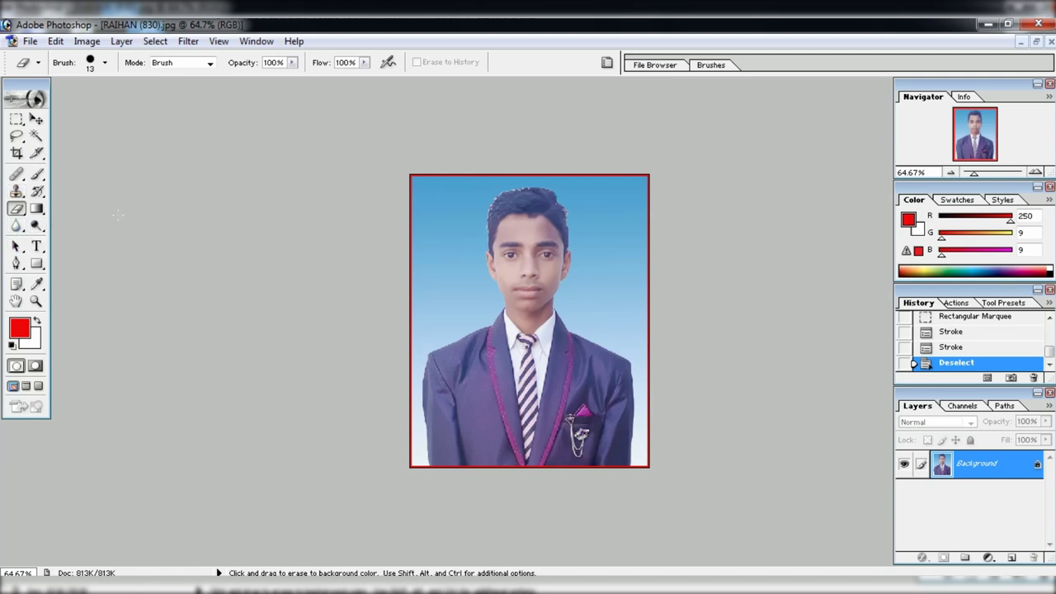
pyautogui.scroll(-1, 118, 215)
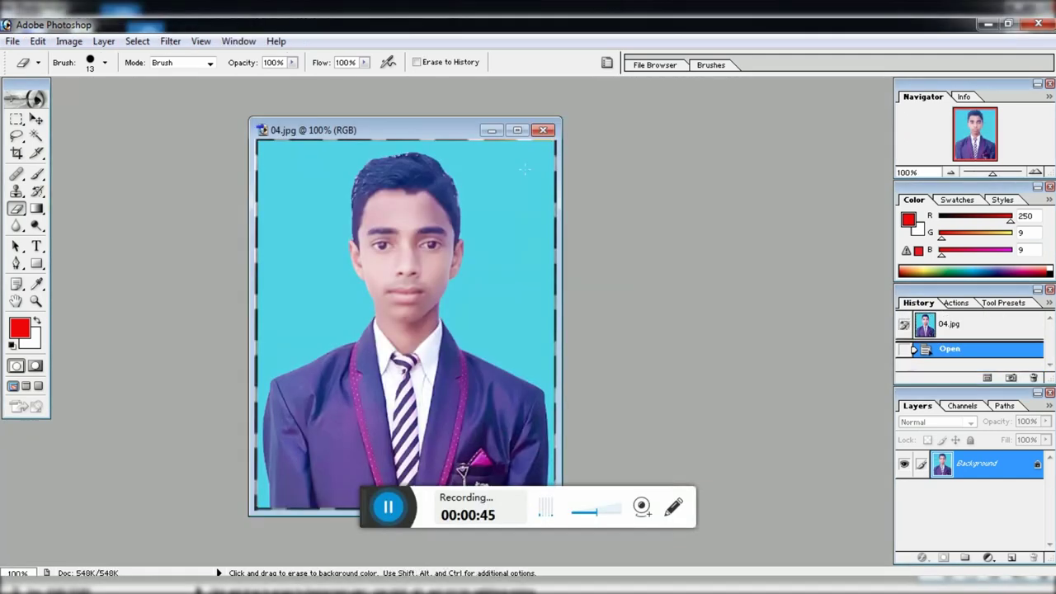
# Maximize the 04.jpg window and set the zoom to about 105%.
pyautogui.click(517, 130)
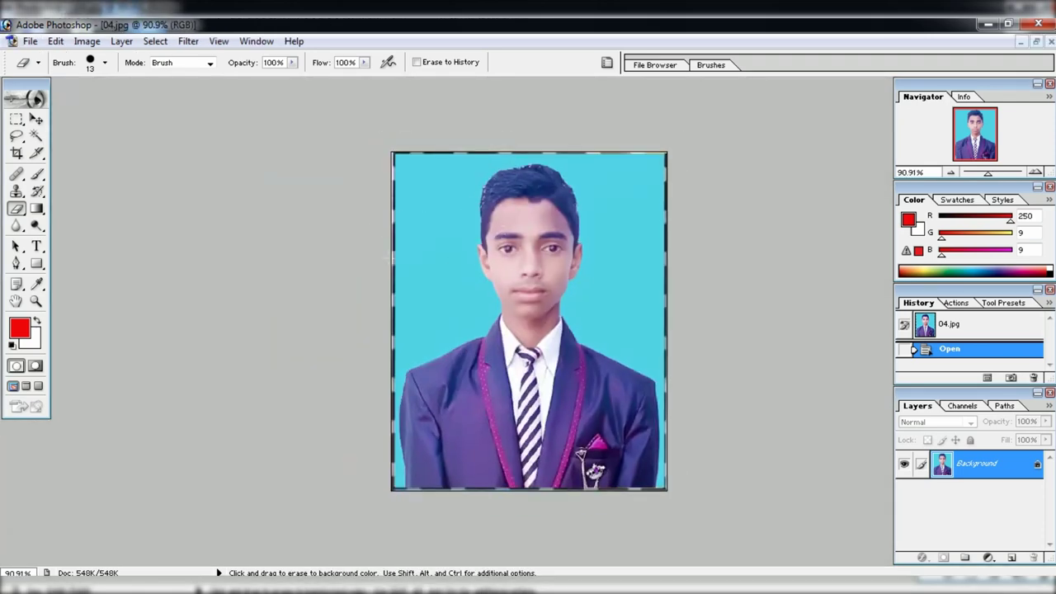
pyautogui.scroll(-1, 388, 258)
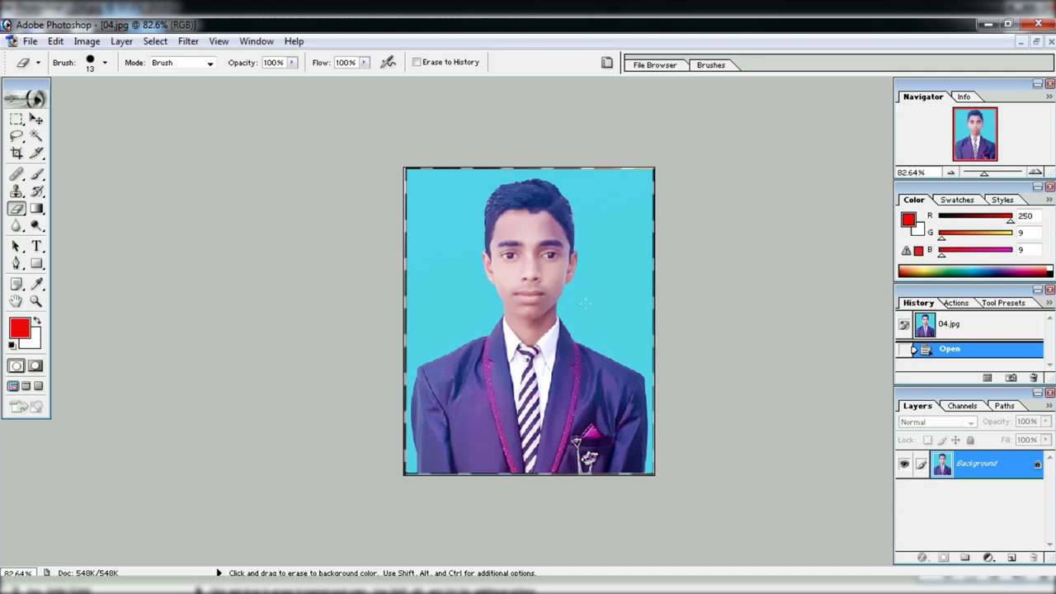
pyautogui.scroll(1, 585, 303)
pyautogui.scroll(1, 370, 204)
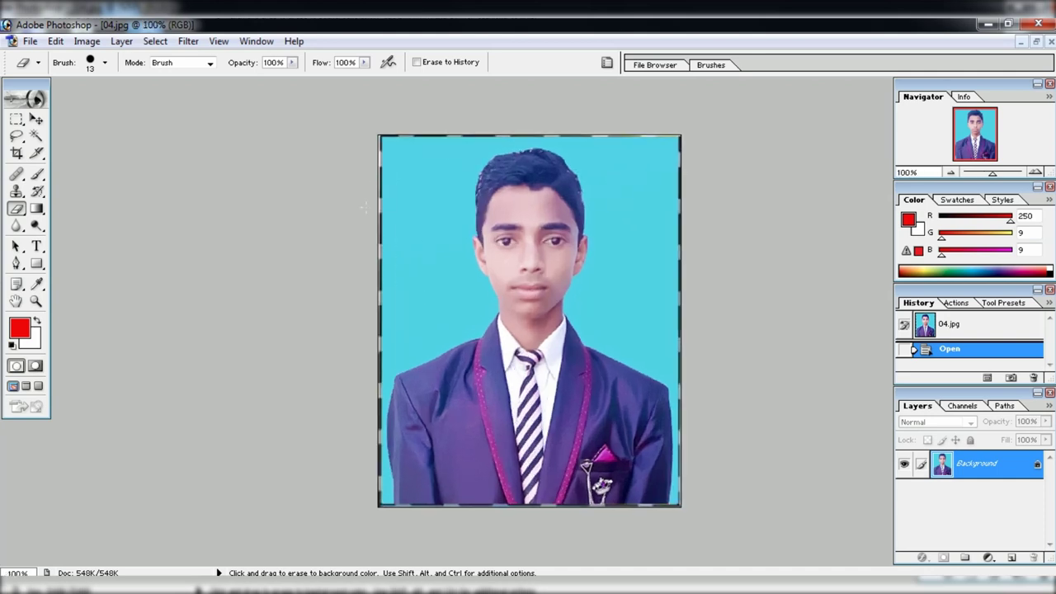
pyautogui.scroll(1, 360, 177)
pyautogui.scroll(1, 355, 190)
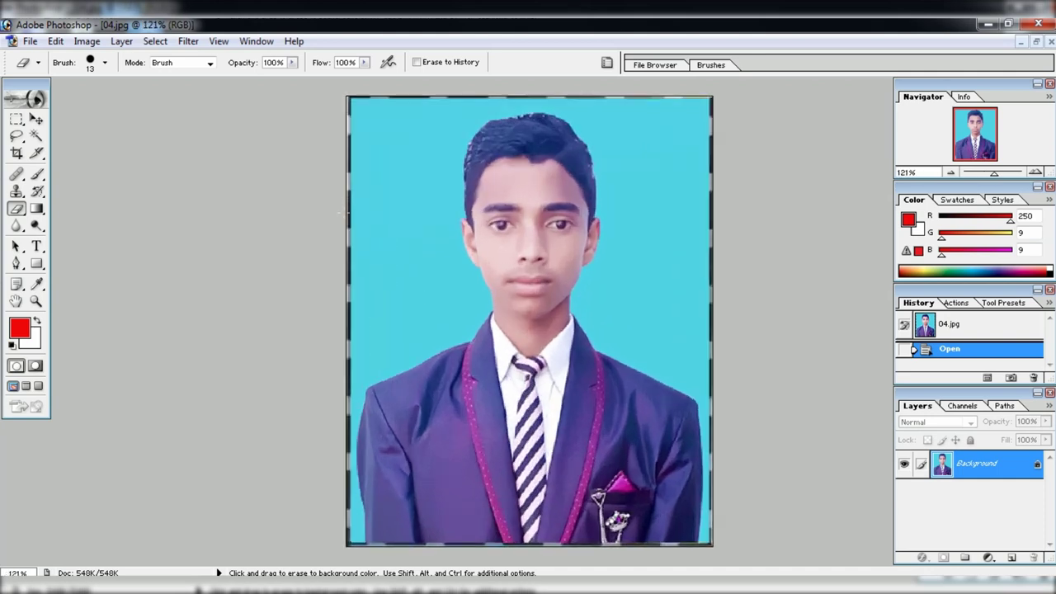
pyautogui.scroll(1, 342, 210)
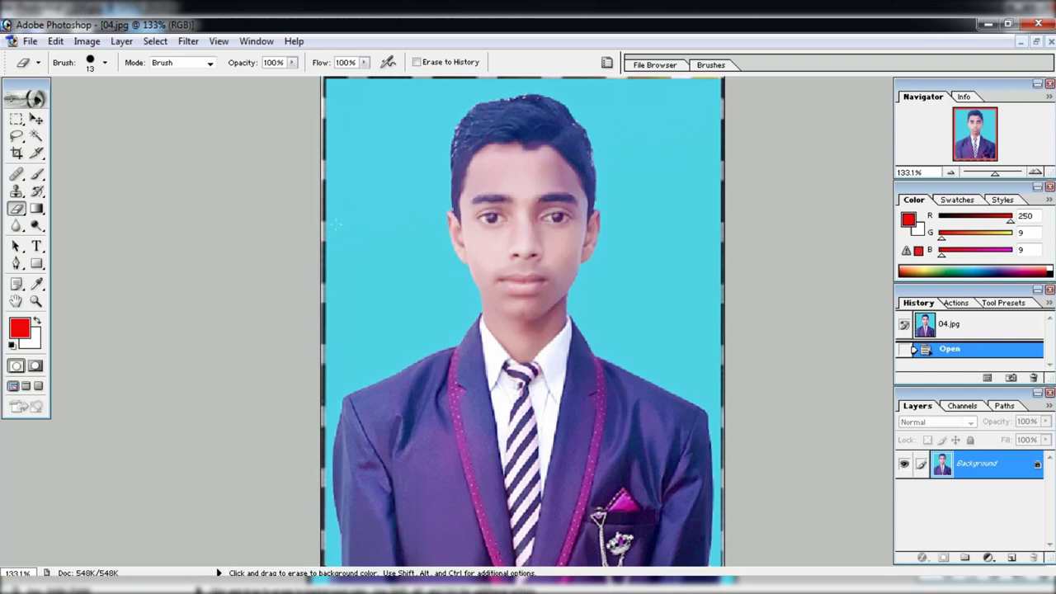
pyautogui.click(980, 173)
pyautogui.moveTo(980, 174); pyautogui.dragTo(995, 174)
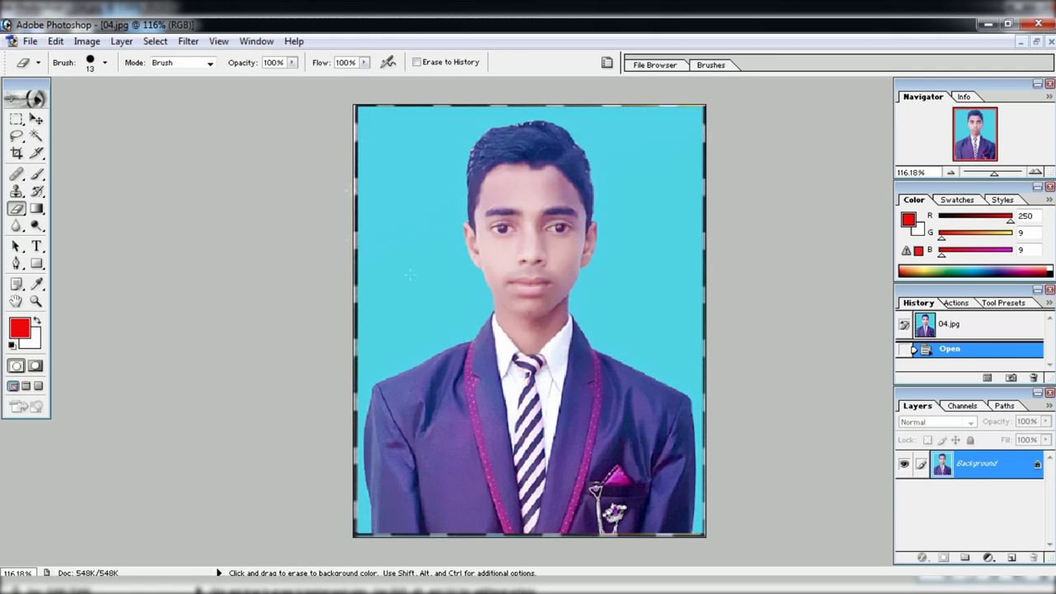
# Erase one small spot on the photo.
pyautogui.scroll(-2, 334, 217)
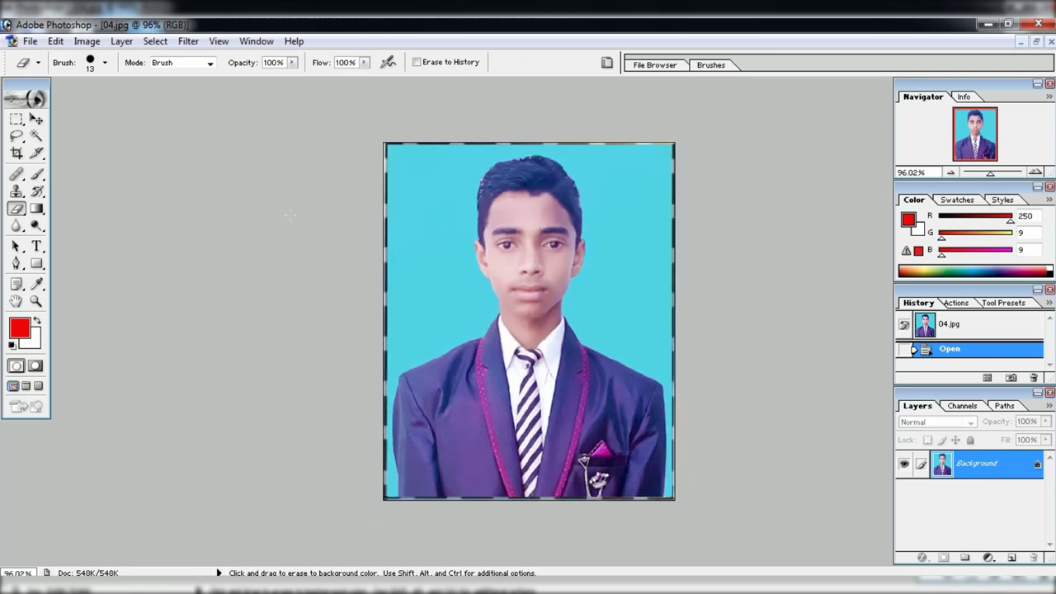
pyautogui.scroll(-1, 290, 216)
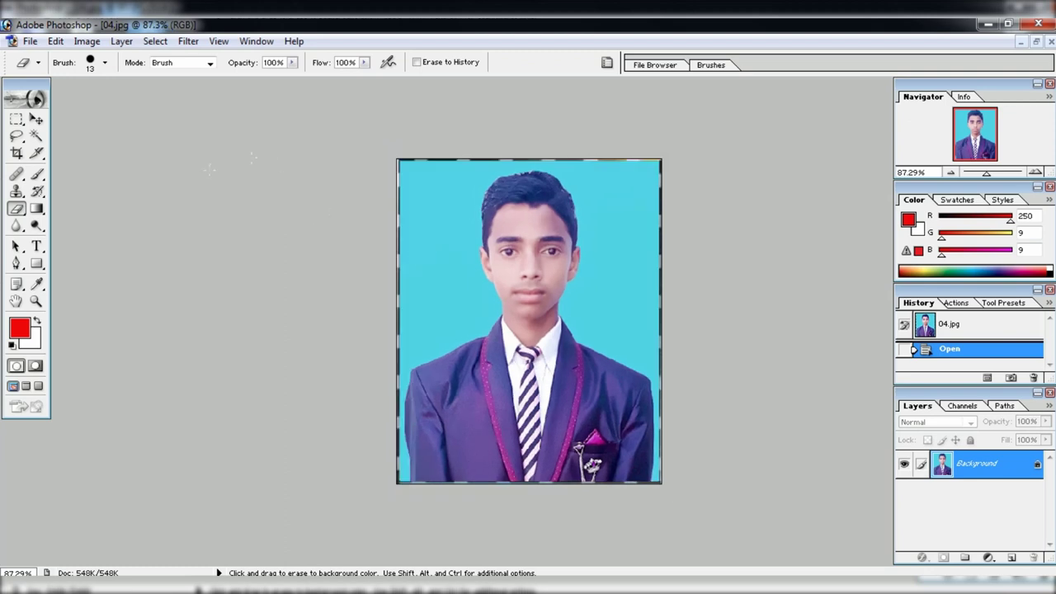
pyautogui.click(216, 174)
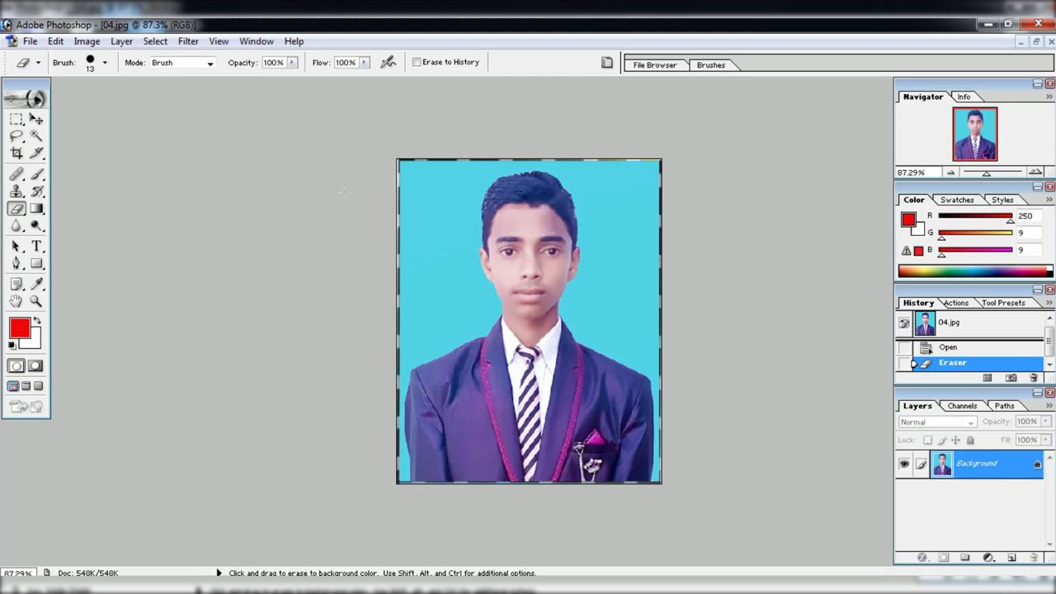
pyautogui.scroll(2, 346, 192)
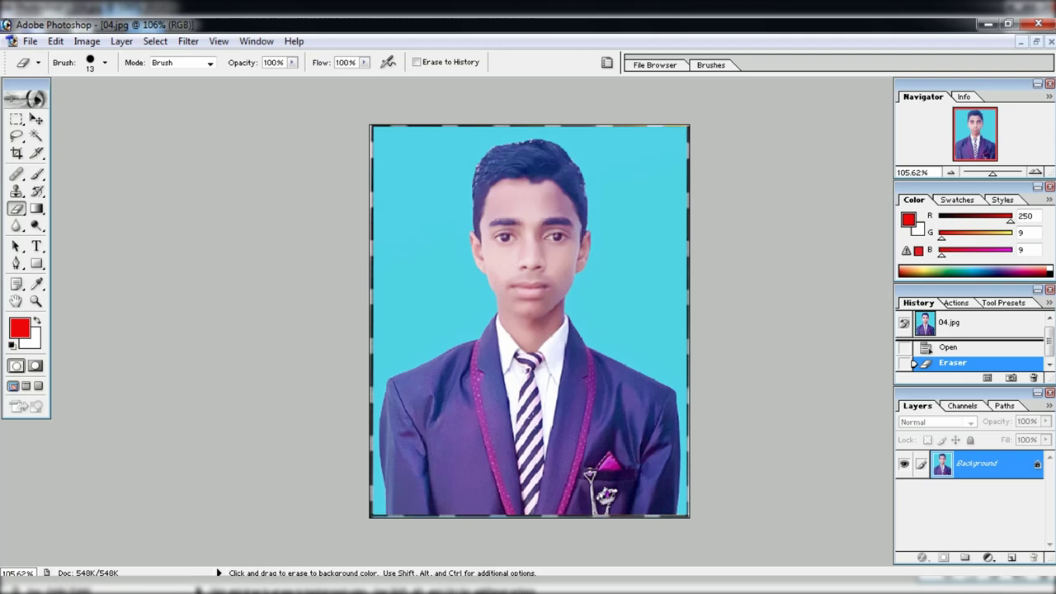
# In Filter > Liquify, twirl the left eye clockwise.
pyautogui.click(188, 41)
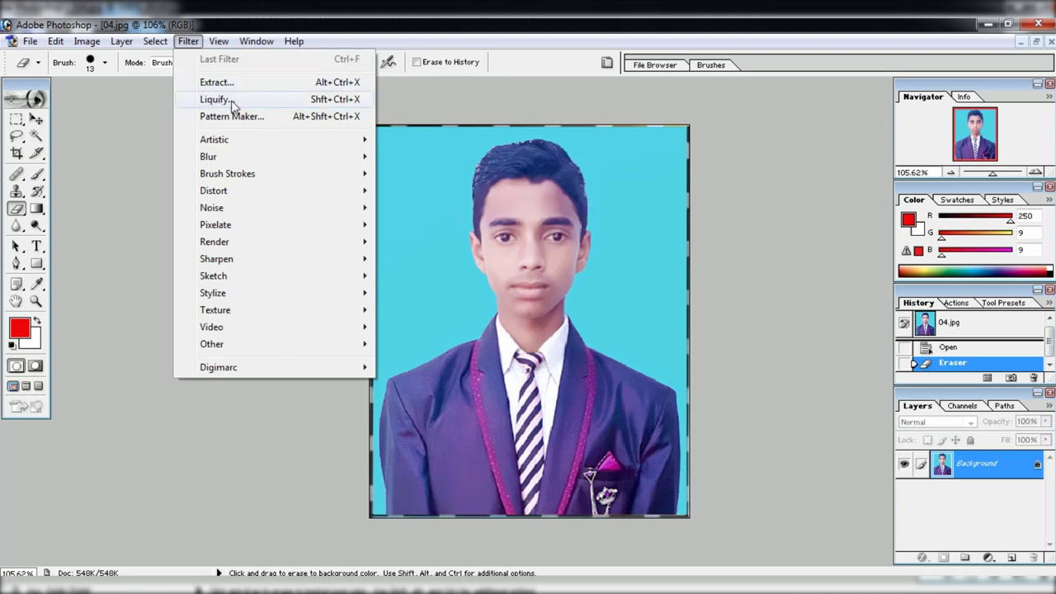
pyautogui.click(214, 99)
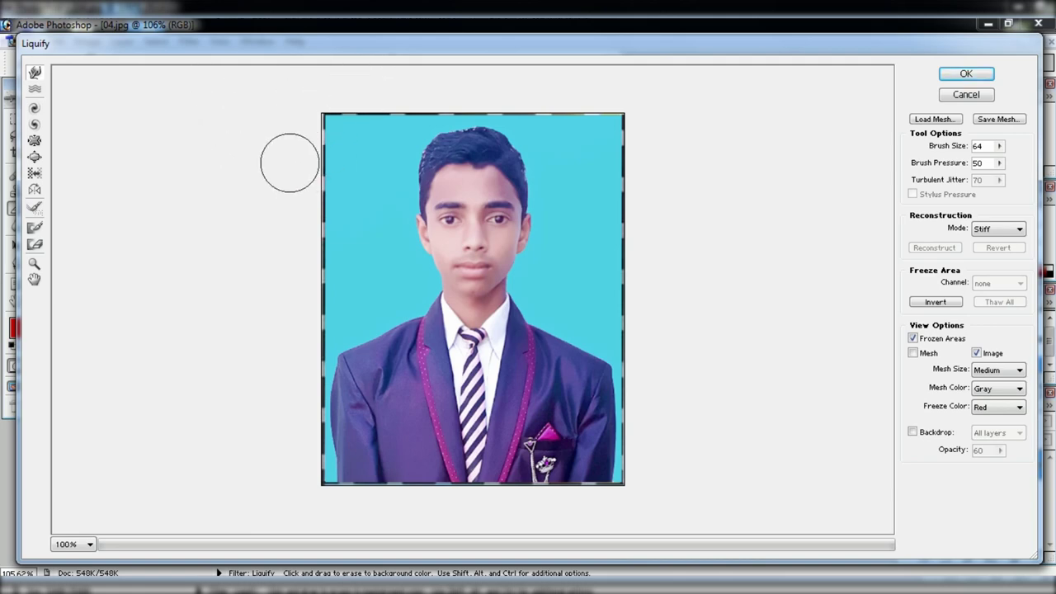
pyautogui.click(37, 109)
pyautogui.click(453, 230)
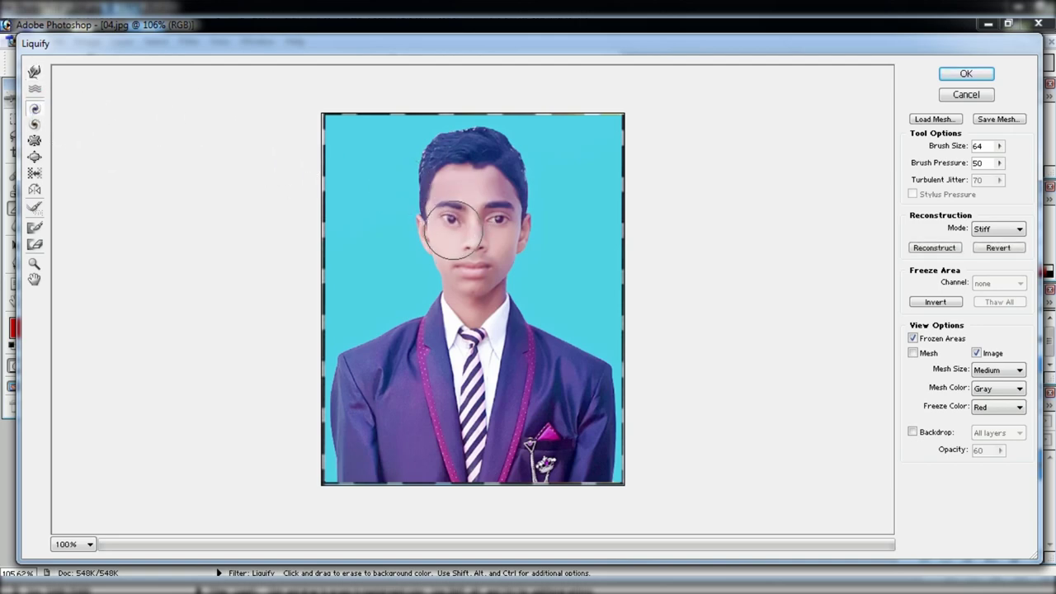
pyautogui.moveTo(453, 230); pyautogui.dragTo(483, 218)
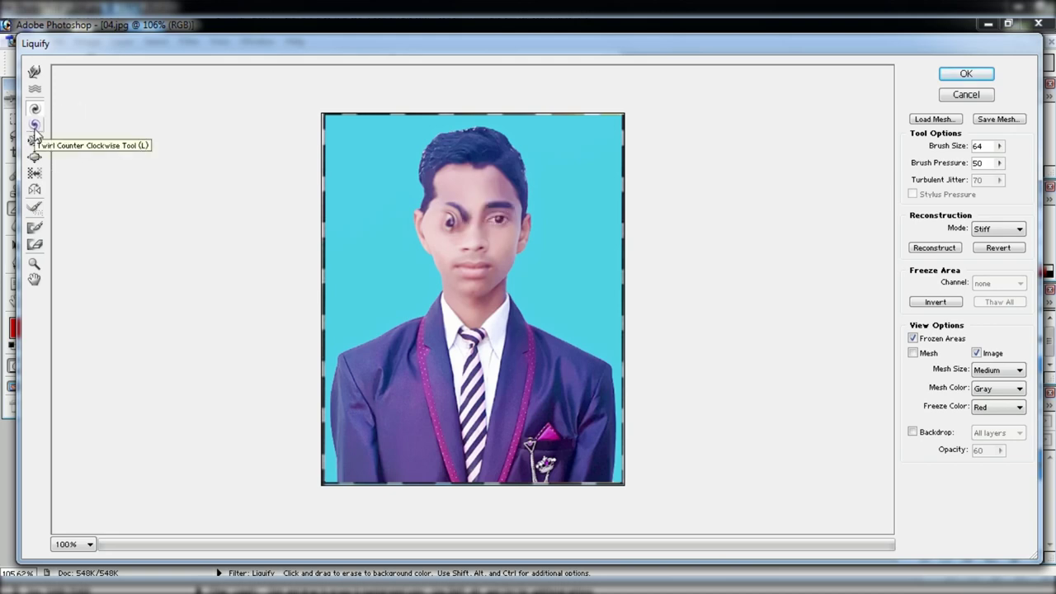
# Twirl the left eye counter-clockwise, cancel the edits, and reopen Liquify.
pyautogui.click(35, 125)
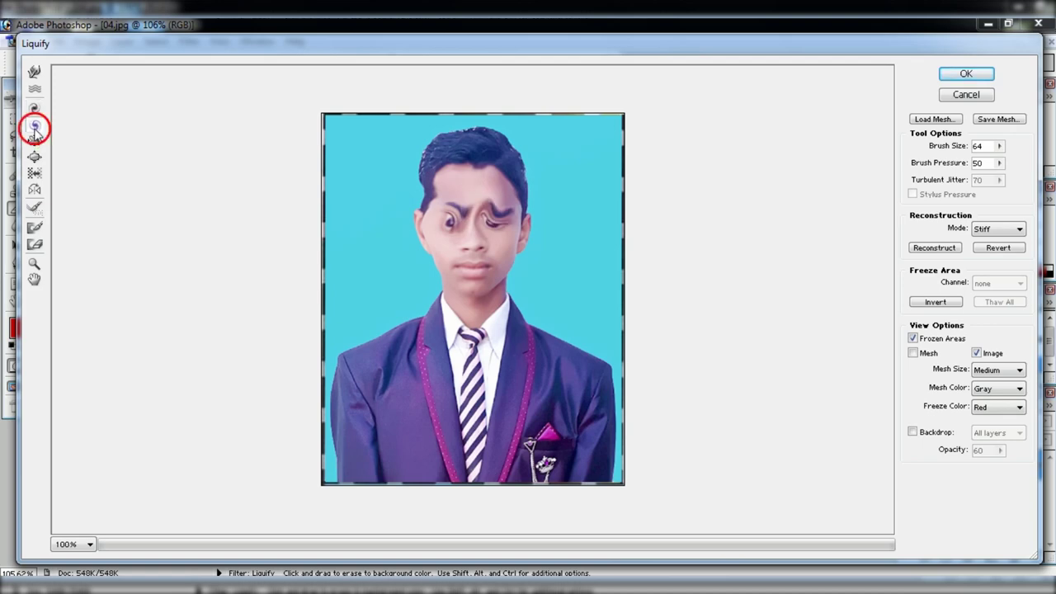
pyautogui.moveTo(449, 217); pyautogui.dragTo(452, 173)
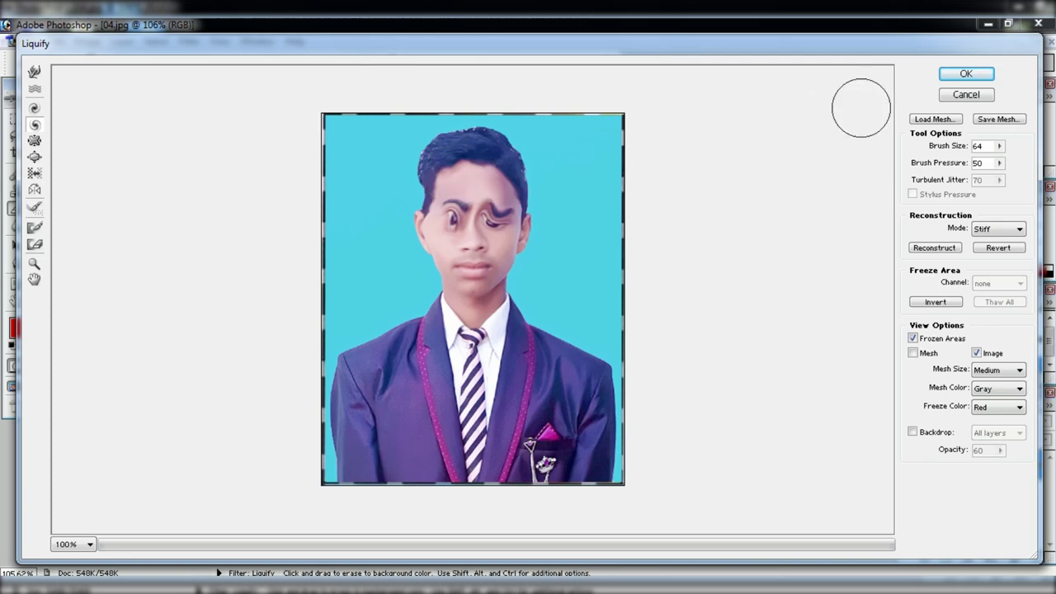
pyautogui.click(963, 95)
pyautogui.hotkey('ctrl', 'shift', 'x')
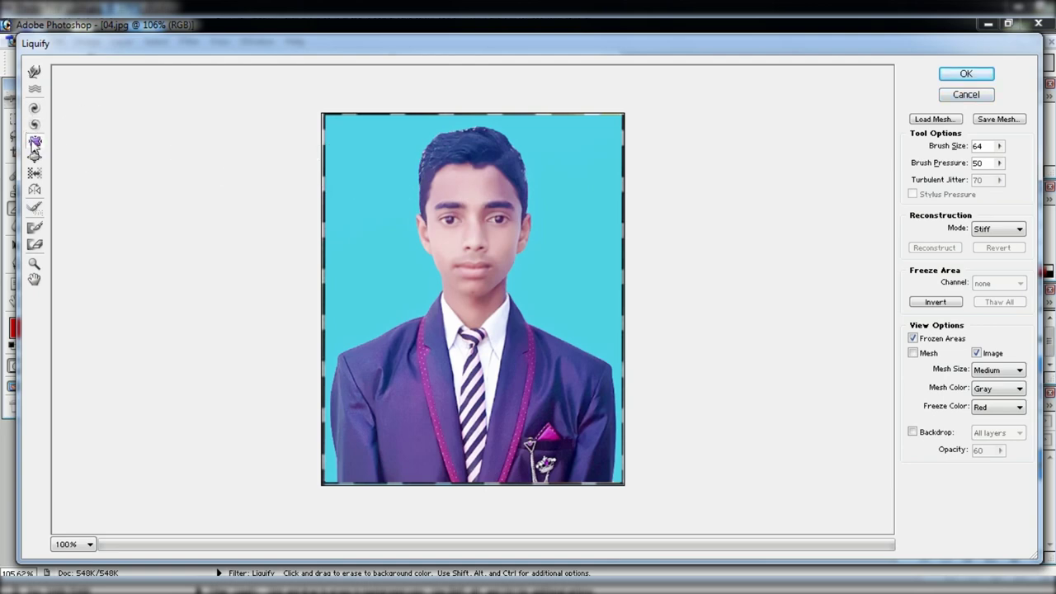
# Bloat the brow area with the Bloat tool at brush size 64, pressure 50.
pyautogui.click(34, 141)
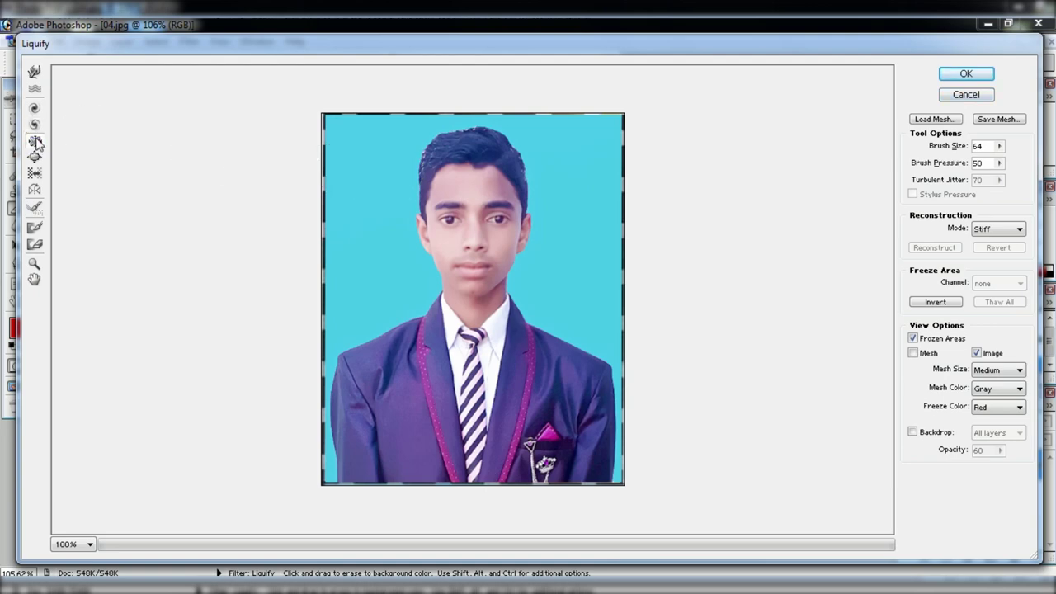
pyautogui.click(470, 183)
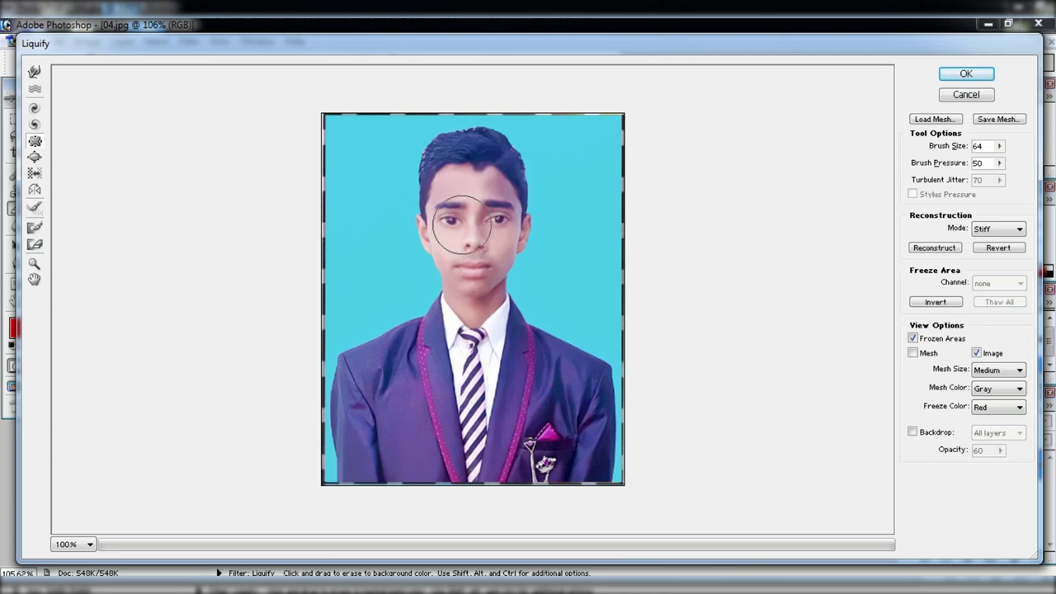
pyautogui.click(33, 157)
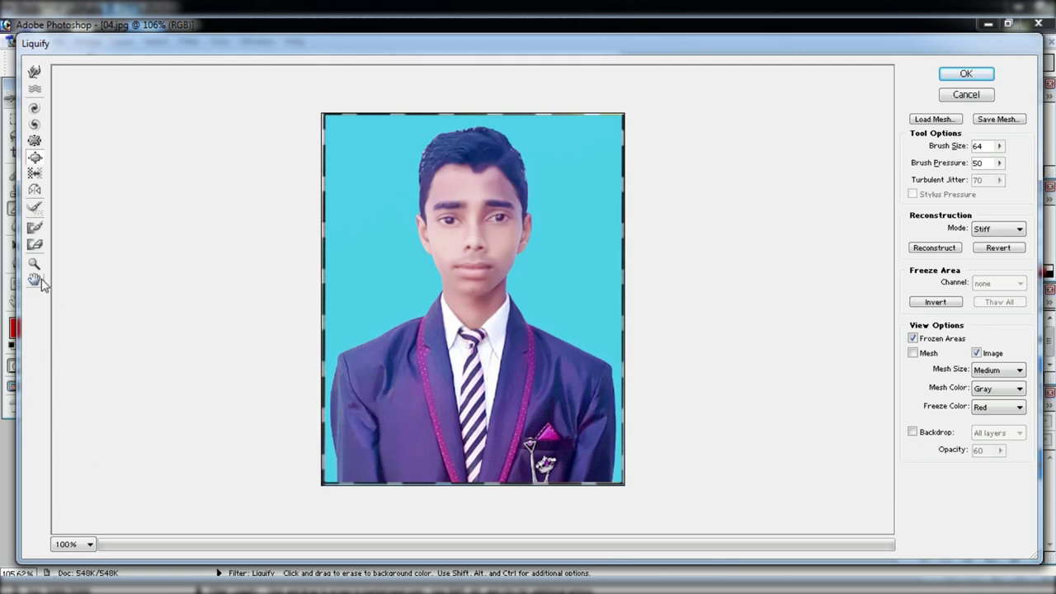
# Zoom the Liquify preview to 200% and pan down to the jacket.
pyautogui.click(34, 265)
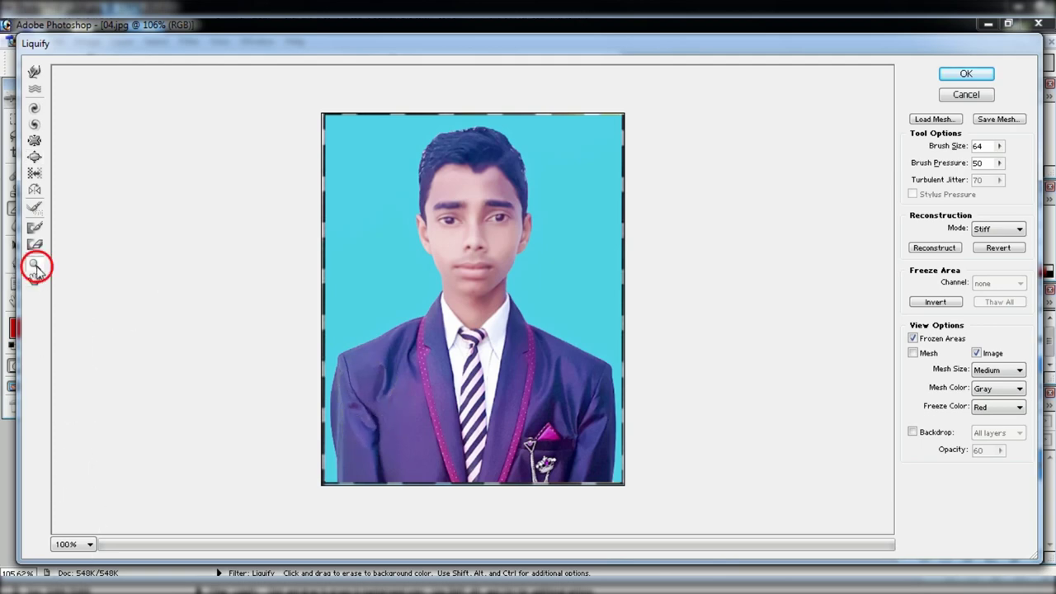
pyautogui.click(90, 271)
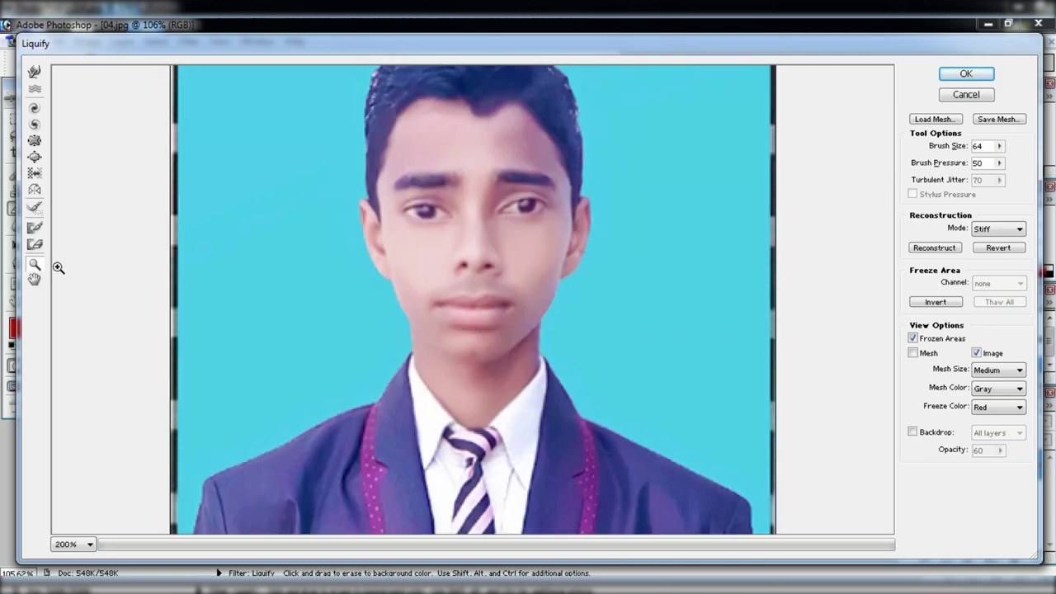
pyautogui.click(35, 279)
pyautogui.moveTo(114, 287); pyautogui.dragTo(139, 108)
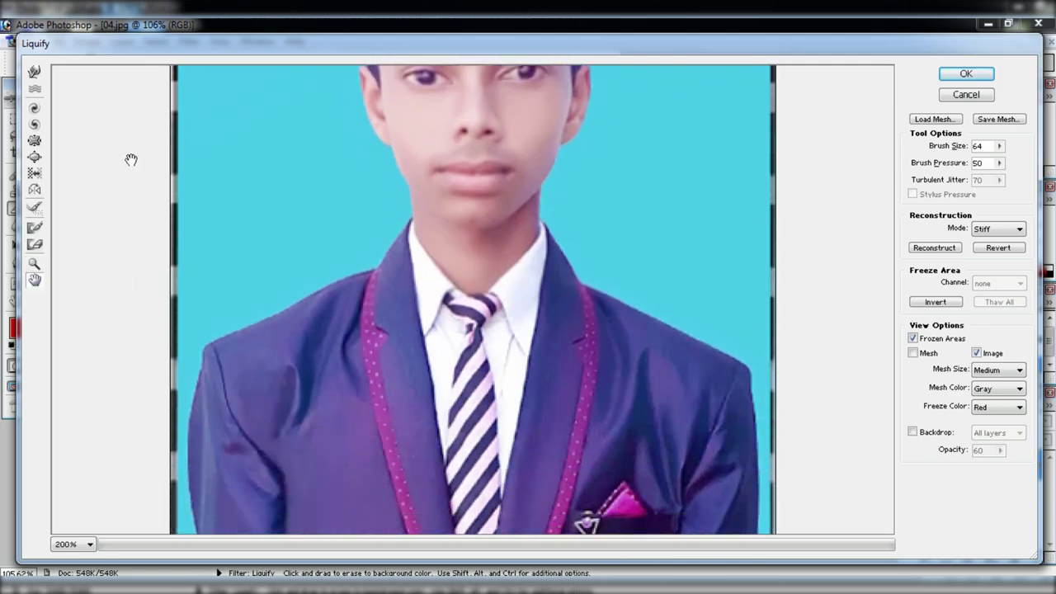
# Warp the jacket shoulder, tie and jacket folds, then return the preview to 100%.
pyautogui.click(35, 156)
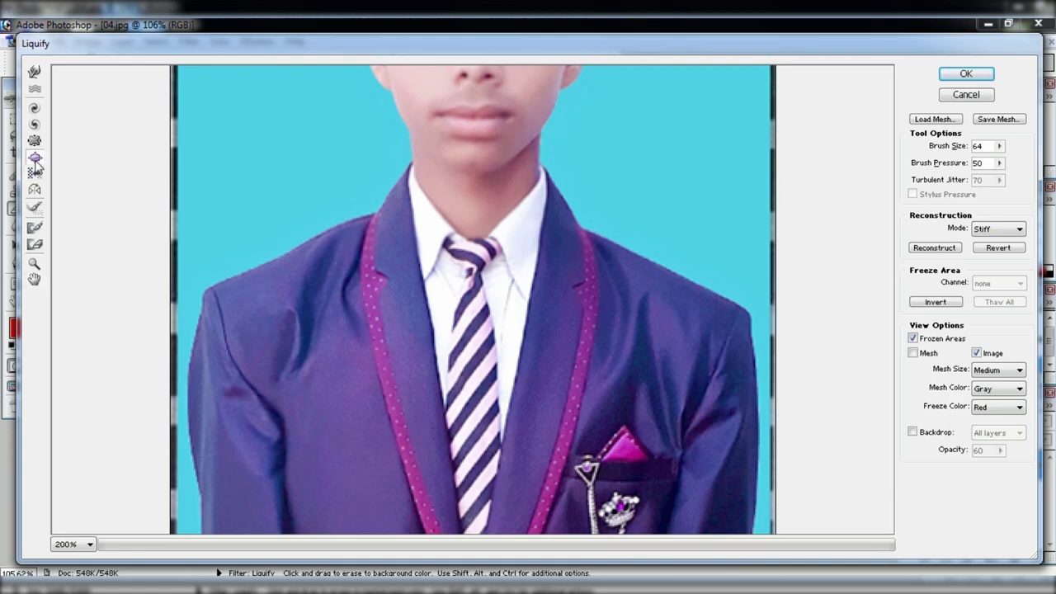
pyautogui.moveTo(267, 318)
pyautogui.mouseDown()
pyautogui.moveTo(330, 412)
pyautogui.moveTo(436, 306)
pyautogui.moveTo(477, 410)
pyautogui.moveTo(462, 259)
pyautogui.moveTo(547, 424)
pyautogui.moveTo(657, 441)
pyautogui.moveTo(675, 385)
pyautogui.moveTo(648, 330)
pyautogui.moveTo(558, 264)
pyautogui.moveTo(684, 330)
pyautogui.moveTo(610, 264)
pyautogui.moveTo(547, 236)
pyautogui.moveTo(522, 277)
pyautogui.mouseUp()
pyautogui.moveTo(583, 434)
pyautogui.mouseDown()
pyautogui.moveTo(479, 444)
pyautogui.moveTo(503, 296)
pyautogui.moveTo(377, 377)
pyautogui.moveTo(268, 421)
pyautogui.mouseUp()
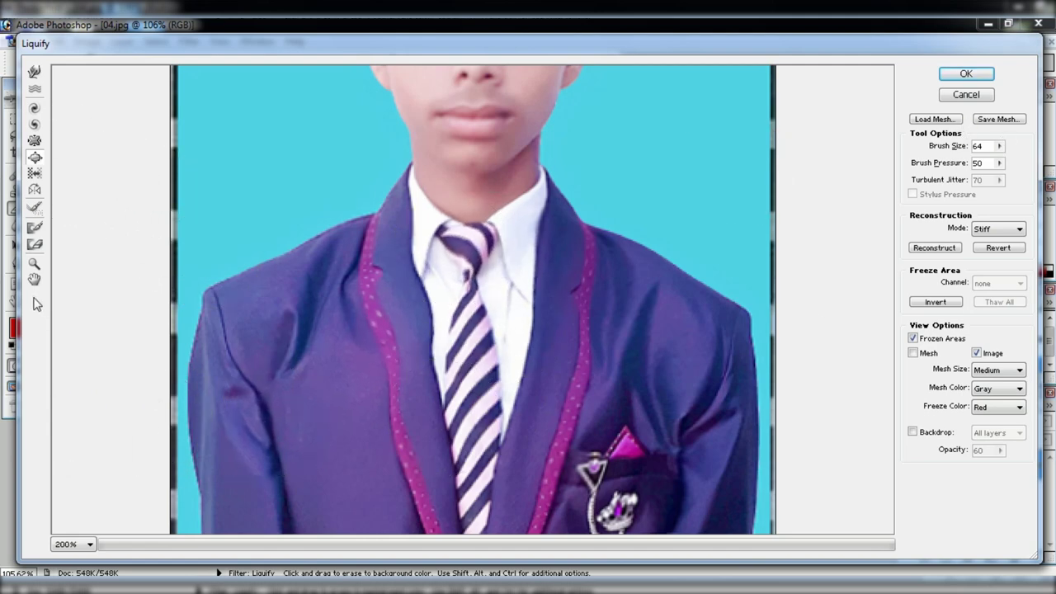
pyautogui.click(76, 544)
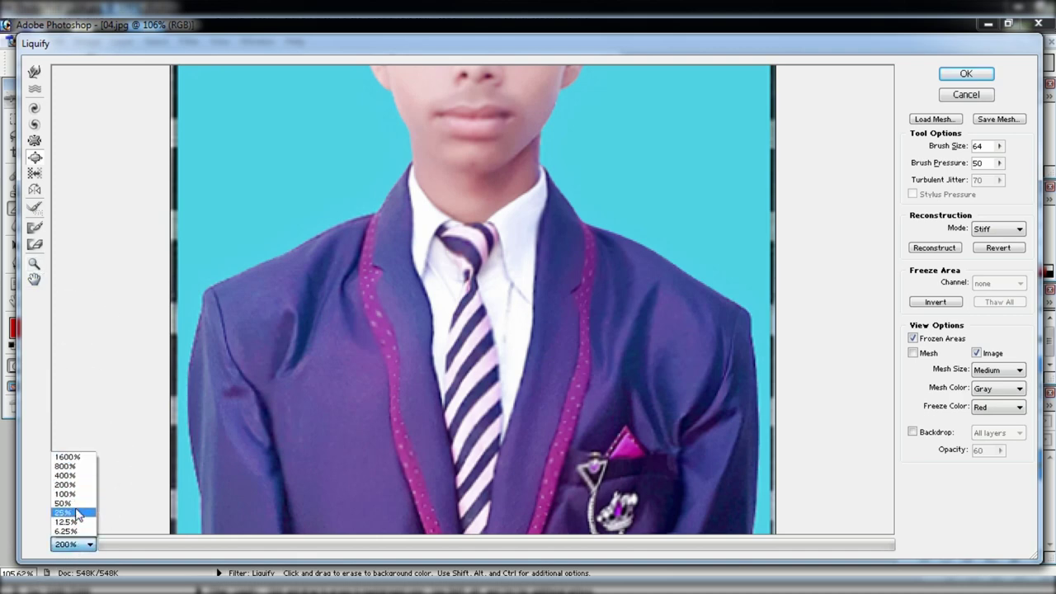
pyautogui.click(66, 493)
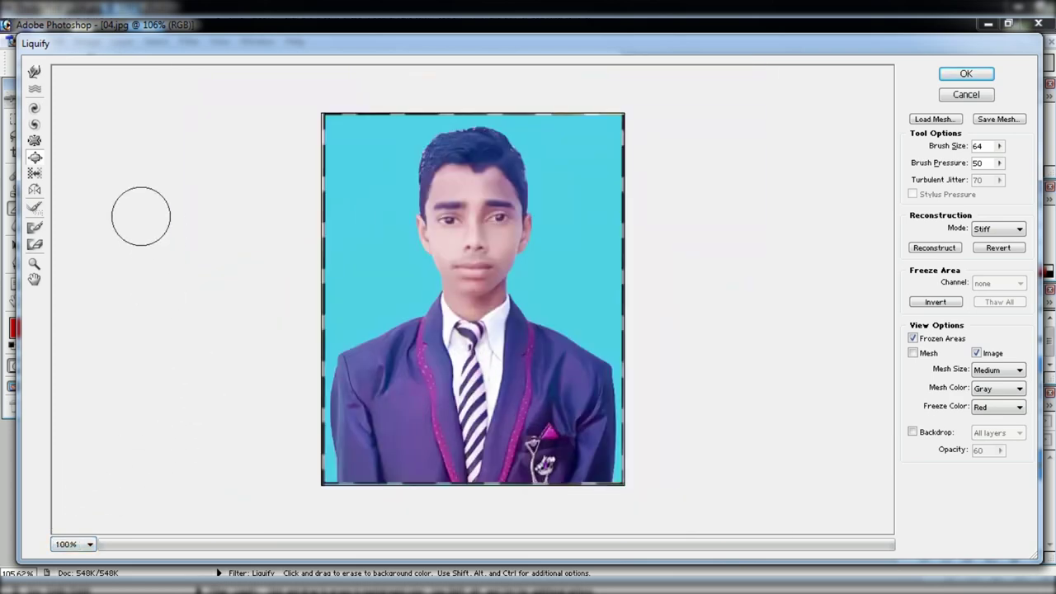
pyautogui.click(34, 209)
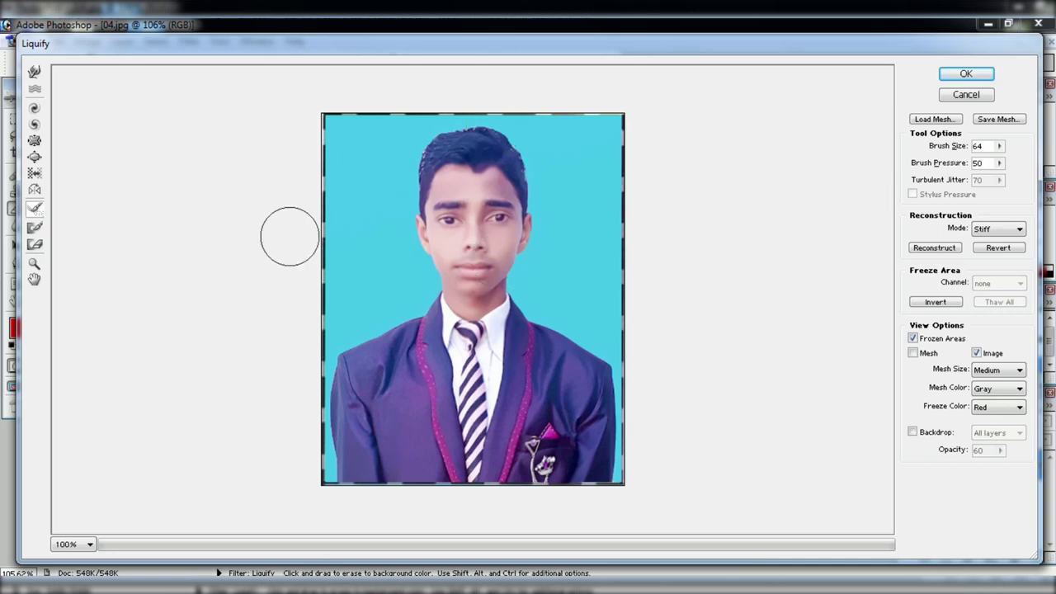
# Close Liquify and rotate the canvas 90° clockwise.
pyautogui.click(973, 97)
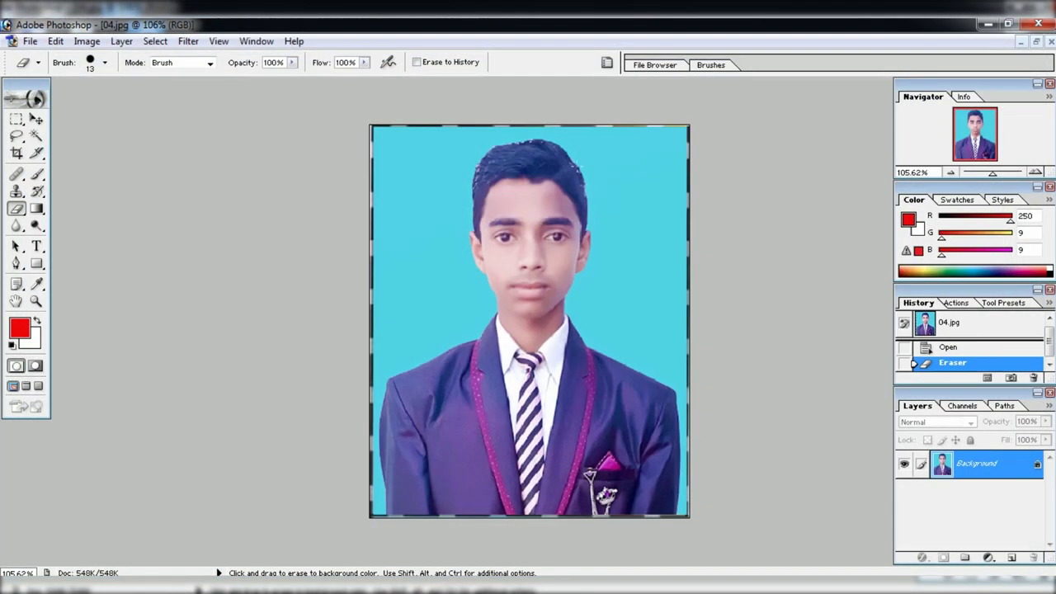
pyautogui.scroll(-1, 416, 292)
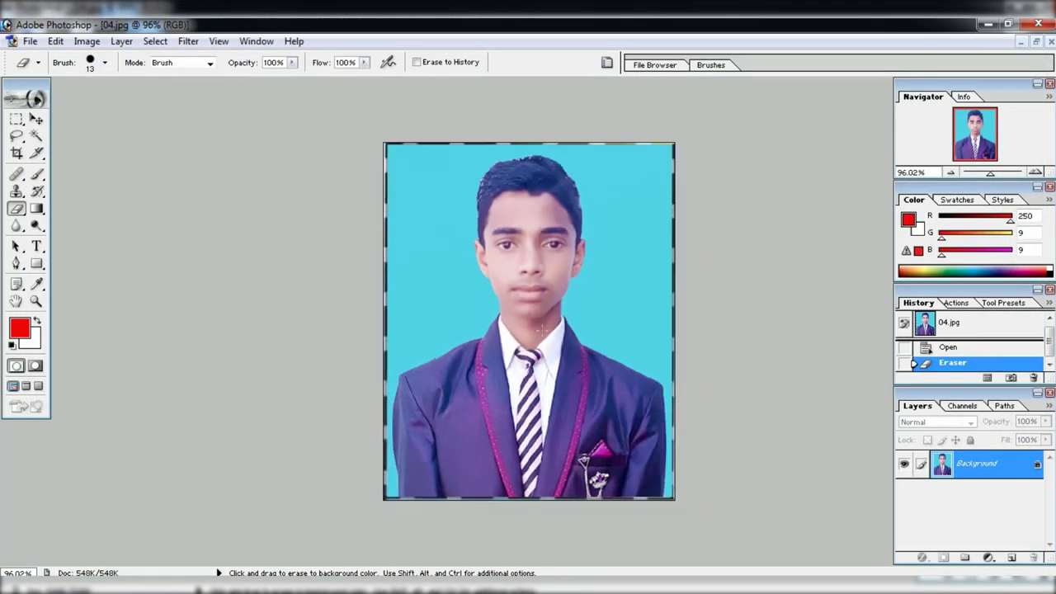
pyautogui.scroll(-1, 652, 331)
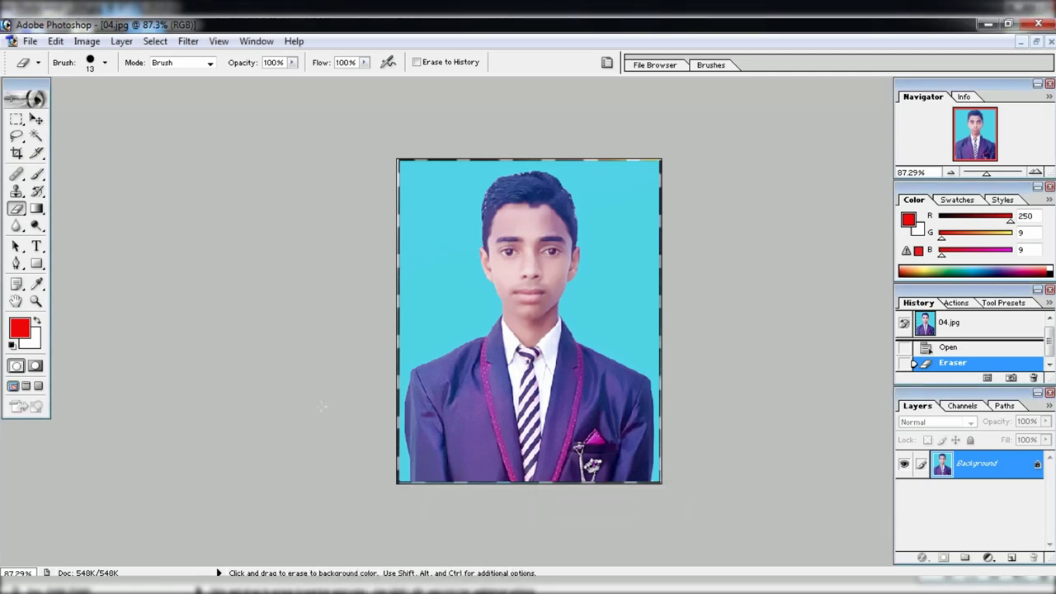
pyautogui.click(86, 41)
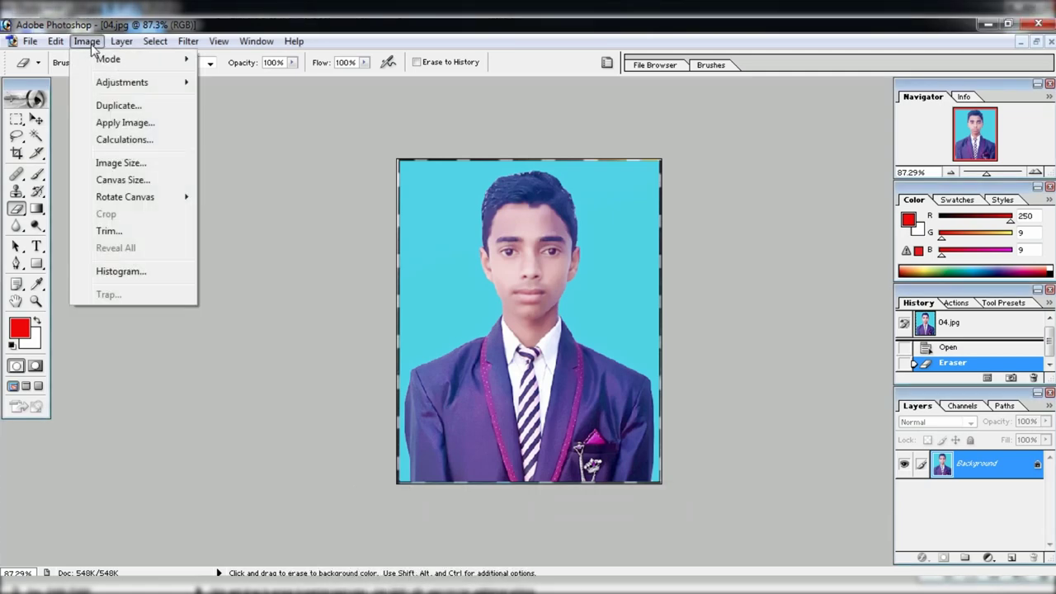
pyautogui.moveTo(125, 196)
pyautogui.click(233, 211)
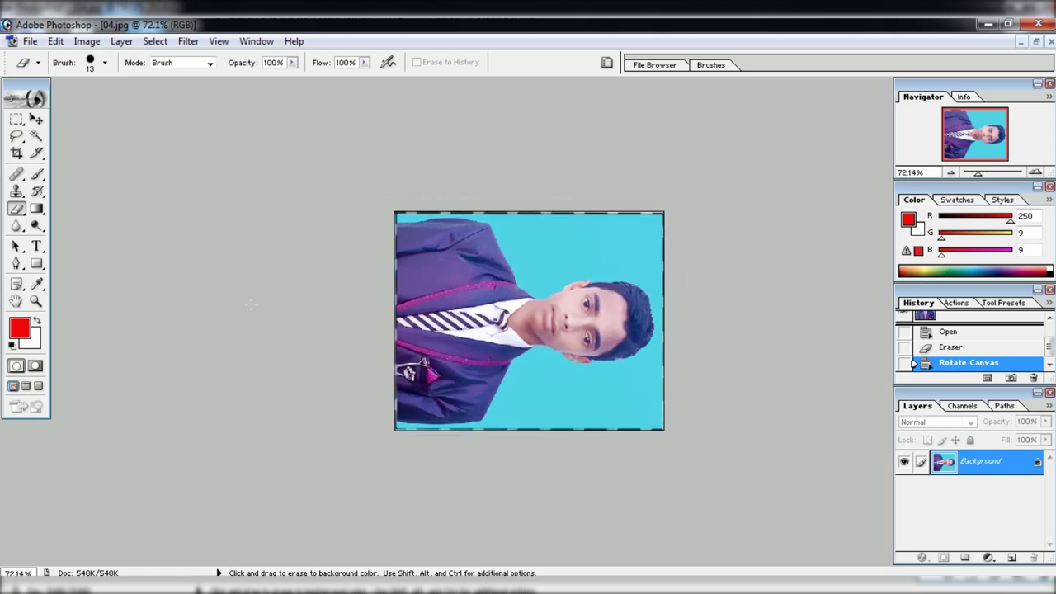
pyautogui.hotkey('ctrl', '0')
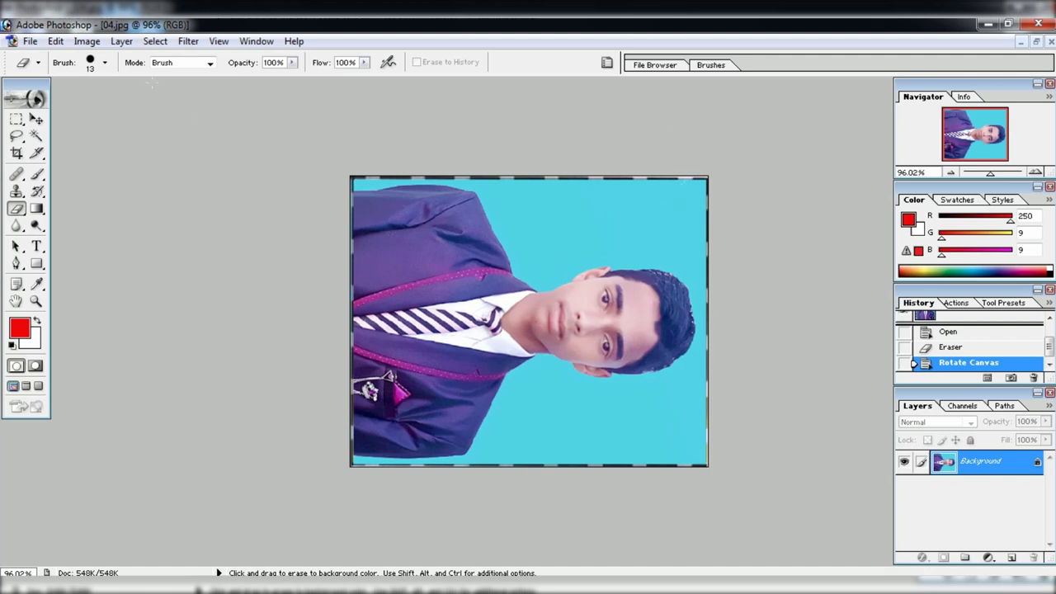
# Rotate the canvas 90° counterclockwise to restore the upright portrait.
pyautogui.click(98, 47)
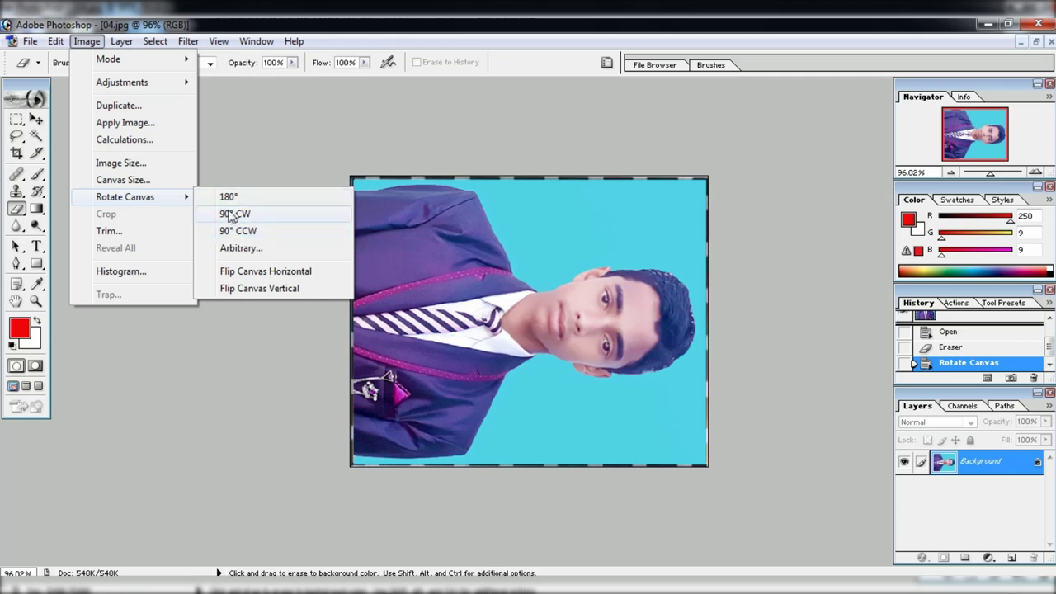
pyautogui.click(231, 237)
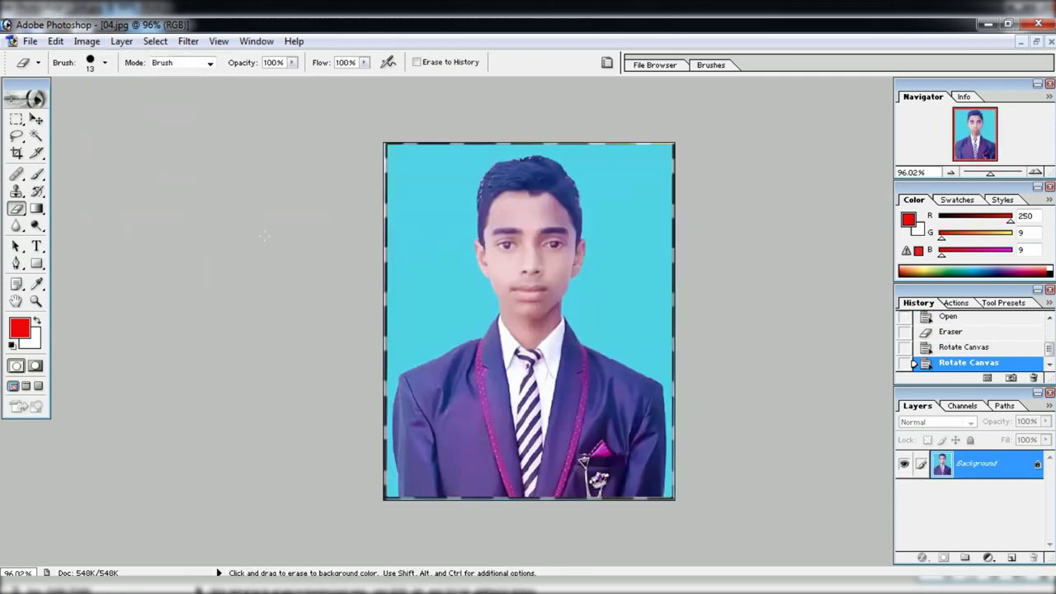
pyautogui.hotkey('ctrl', '-')
# Zoom the view to about 90% and confirm red is the foreground colour.
pyautogui.hotkey('ctrl', '+')
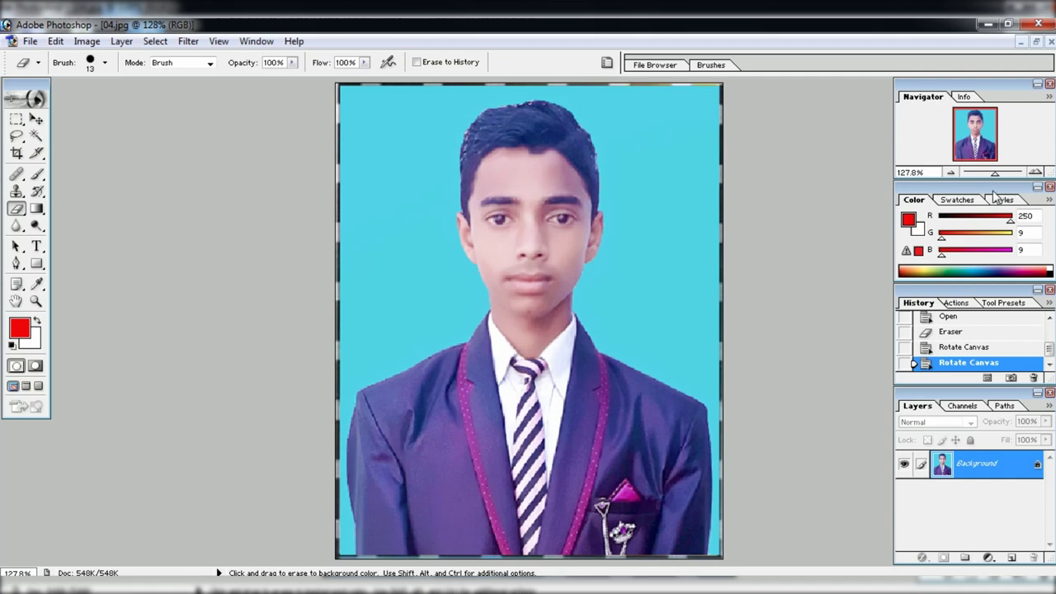
pyautogui.moveTo(995, 174); pyautogui.dragTo(972, 175)
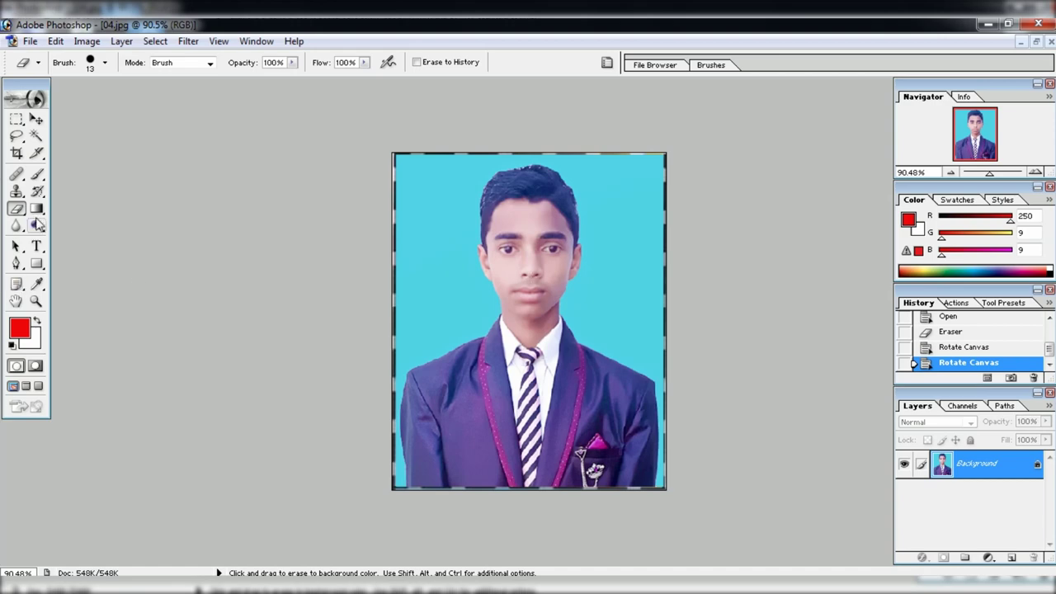
pyautogui.click(25, 330)
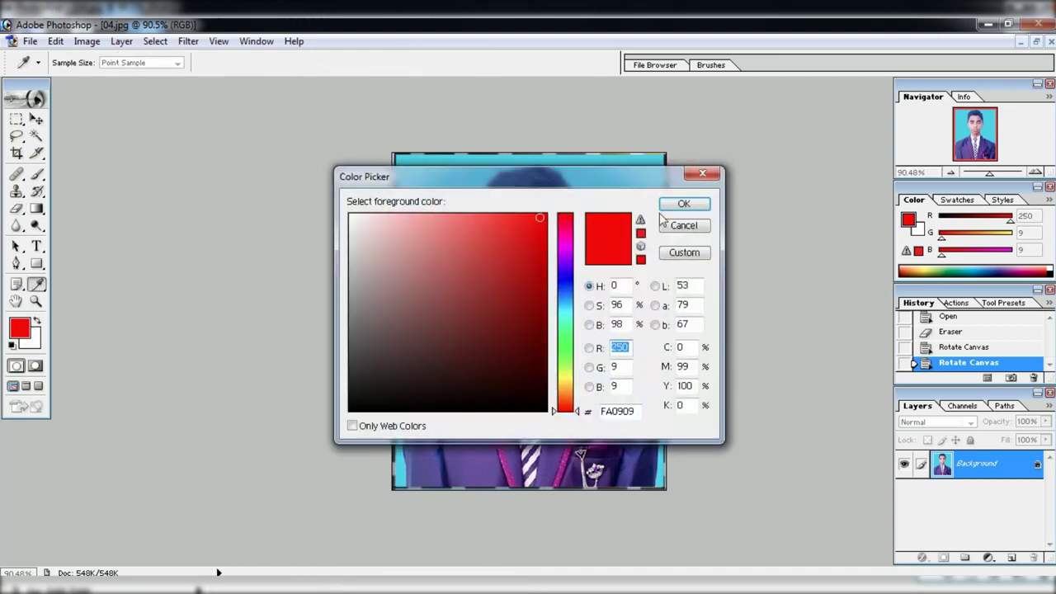
pyautogui.click(682, 226)
# Paint a single red brush dot at the centre of the boy's forehead.
pyautogui.click(36, 174)
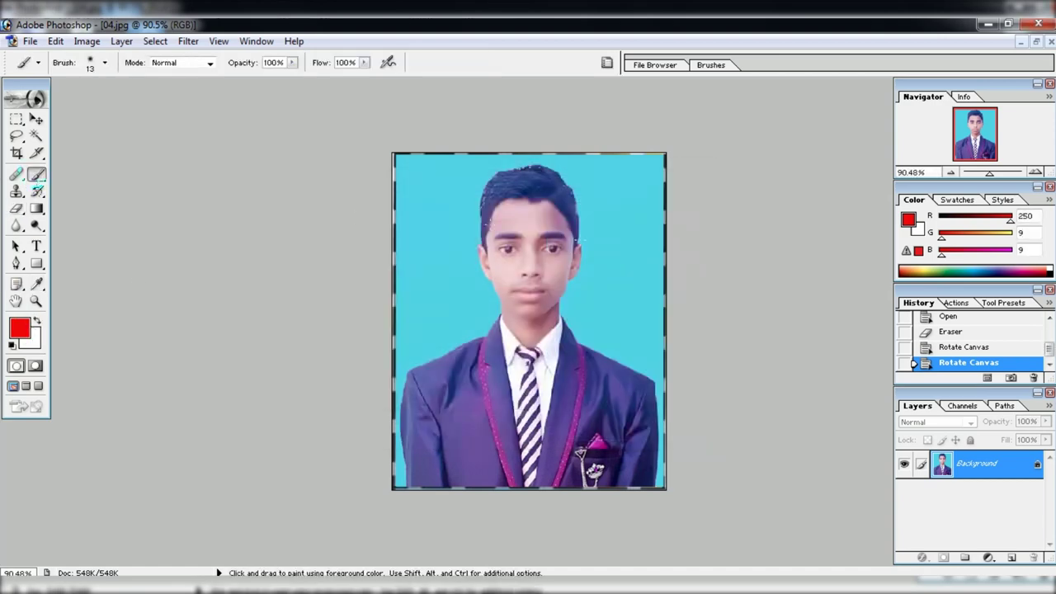
pyautogui.click(520, 215)
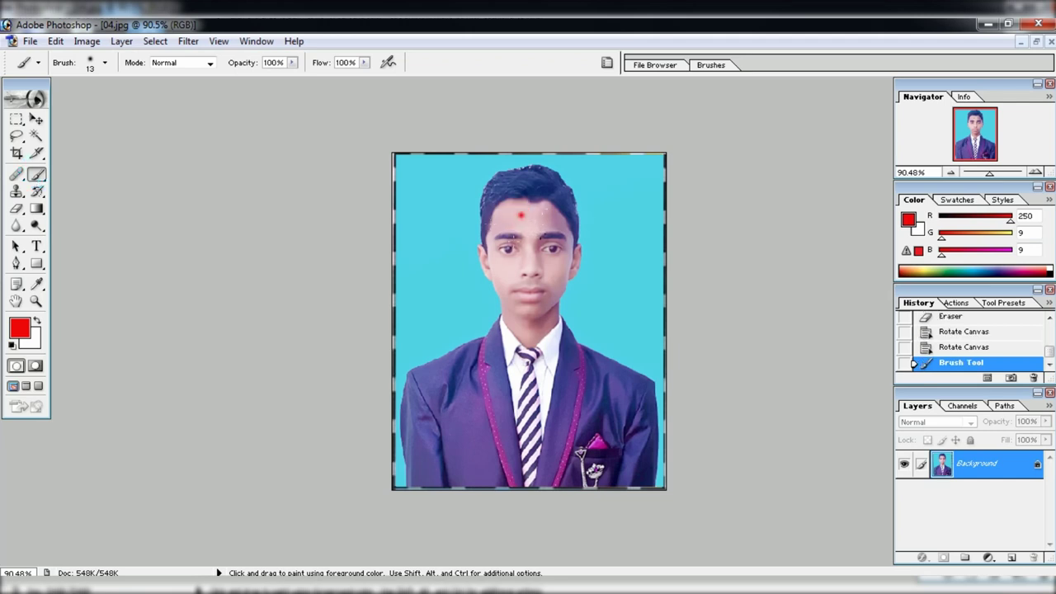
pyautogui.scroll(2, 451, 222)
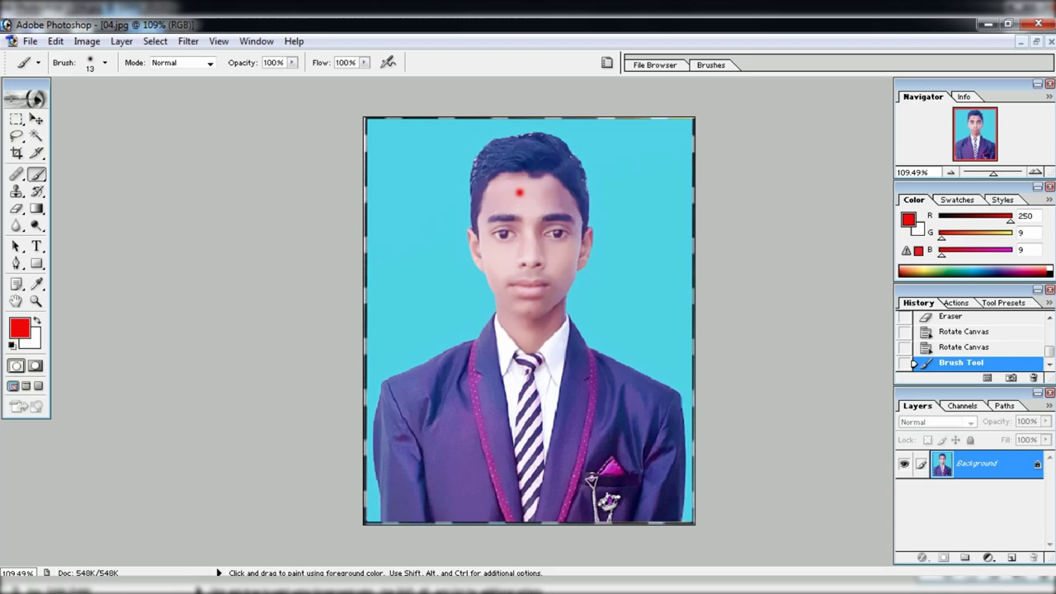
pyautogui.click(38, 286)
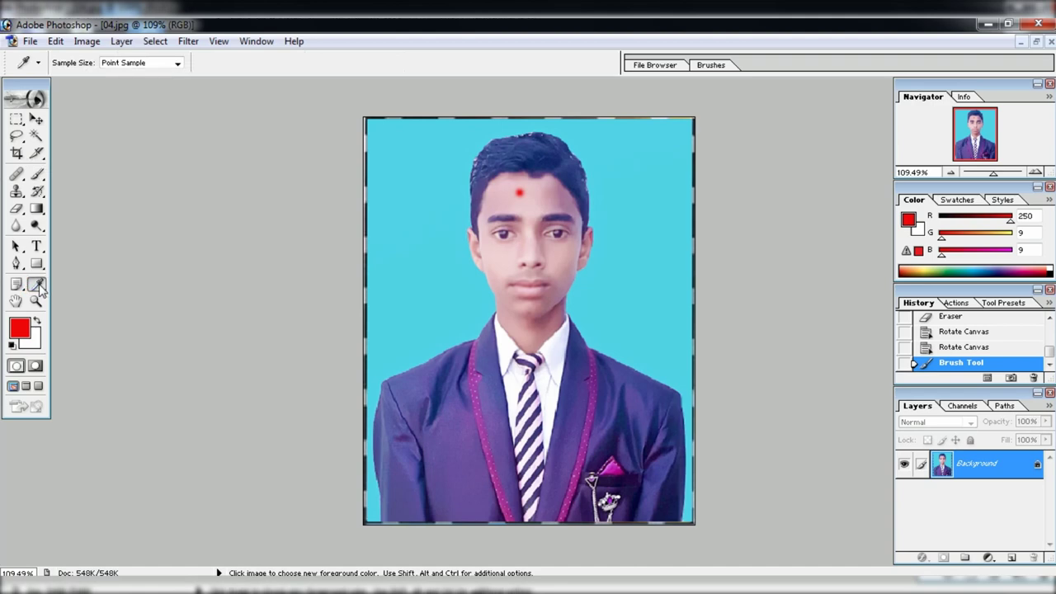
# Sample the forehead skin tone and brush it over the red dot.
pyautogui.click(531, 203)
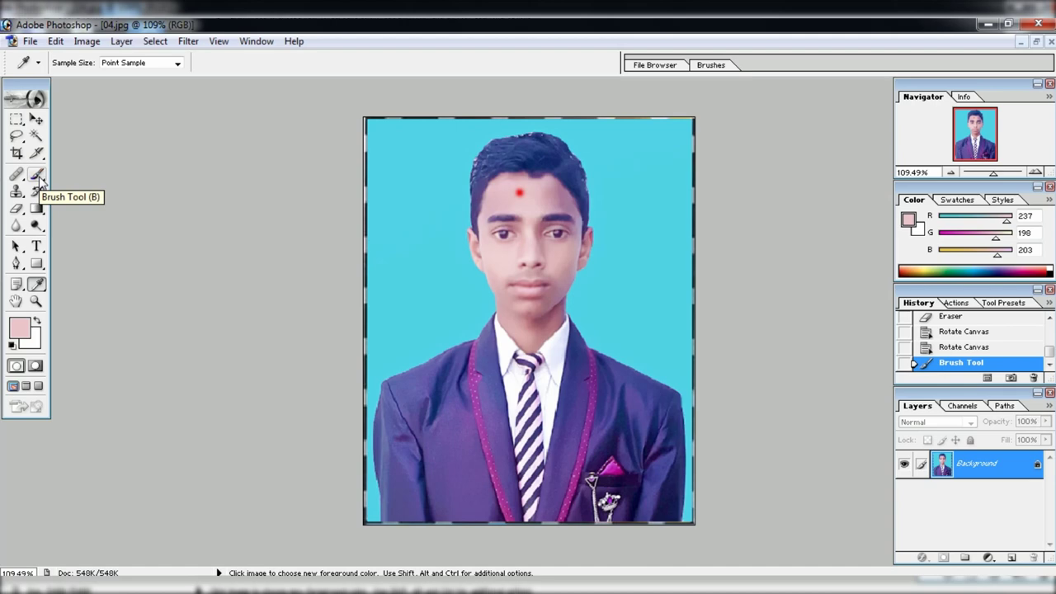
pyautogui.click(38, 176)
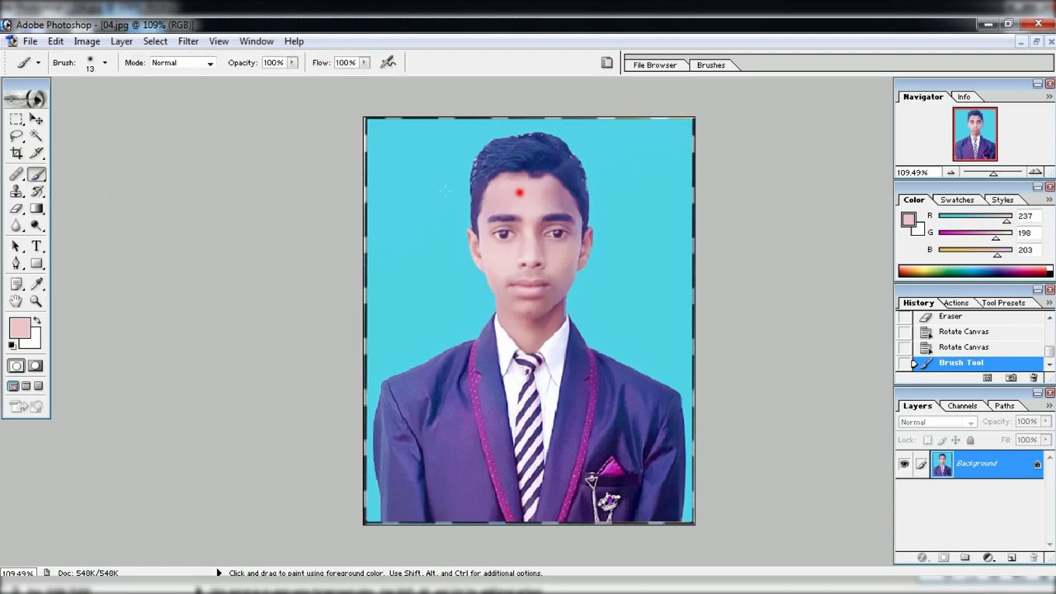
pyautogui.hotkey('ctrl', '0')
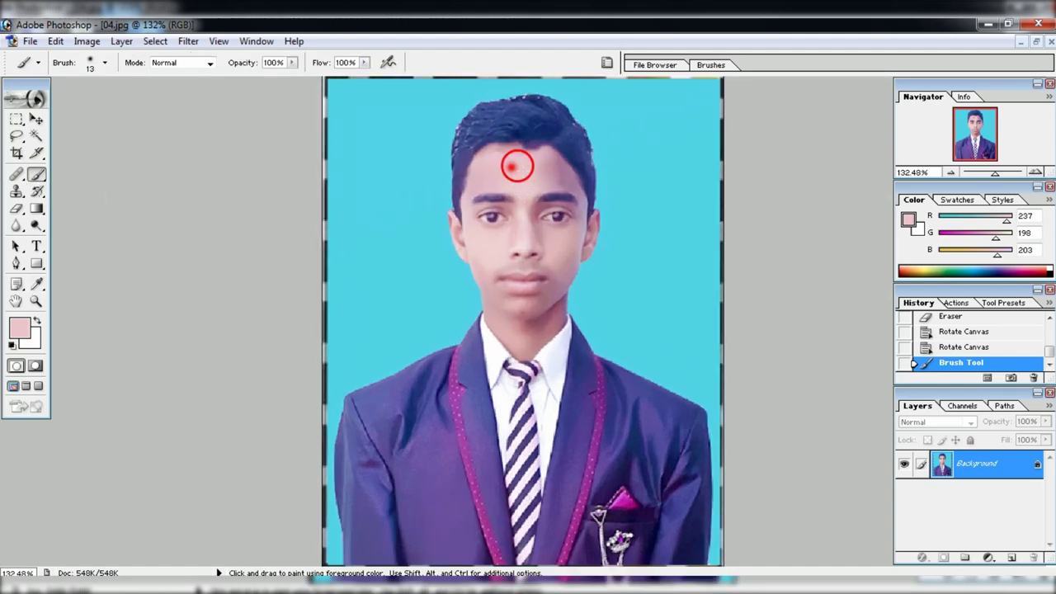
pyautogui.click(507, 166)
pyautogui.click(509, 169)
pyautogui.click(549, 182)
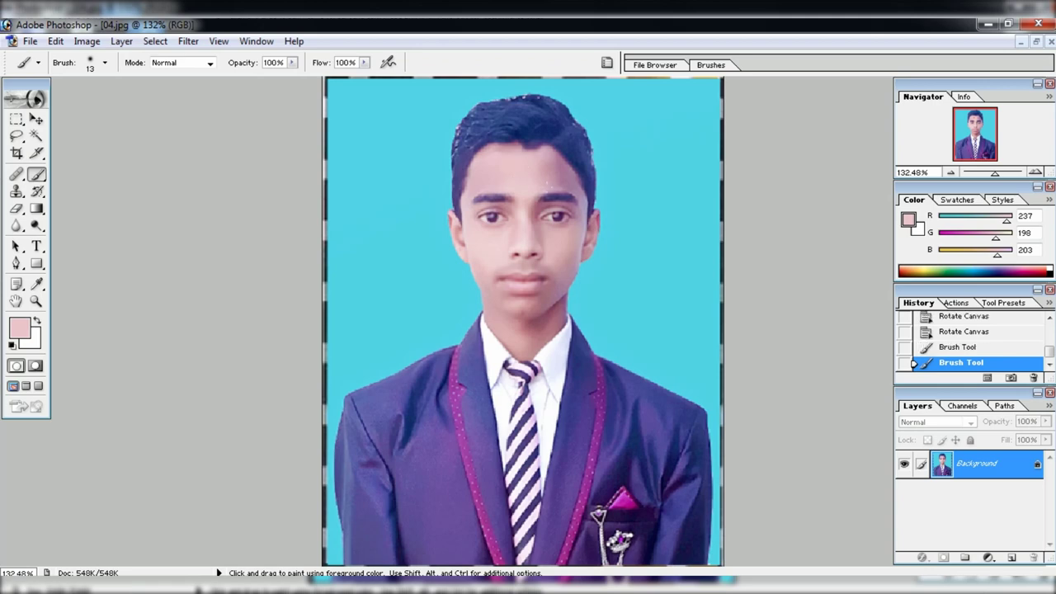
# Lower the brush to 41% opacity and 33% flow, then zoom out to the whole portrait.
pyautogui.click(291, 63)
pyautogui.moveTo(291, 78); pyautogui.dragTo(247, 78)
pyautogui.click(363, 63)
pyautogui.moveTo(364, 78); pyautogui.dragTo(312, 78)
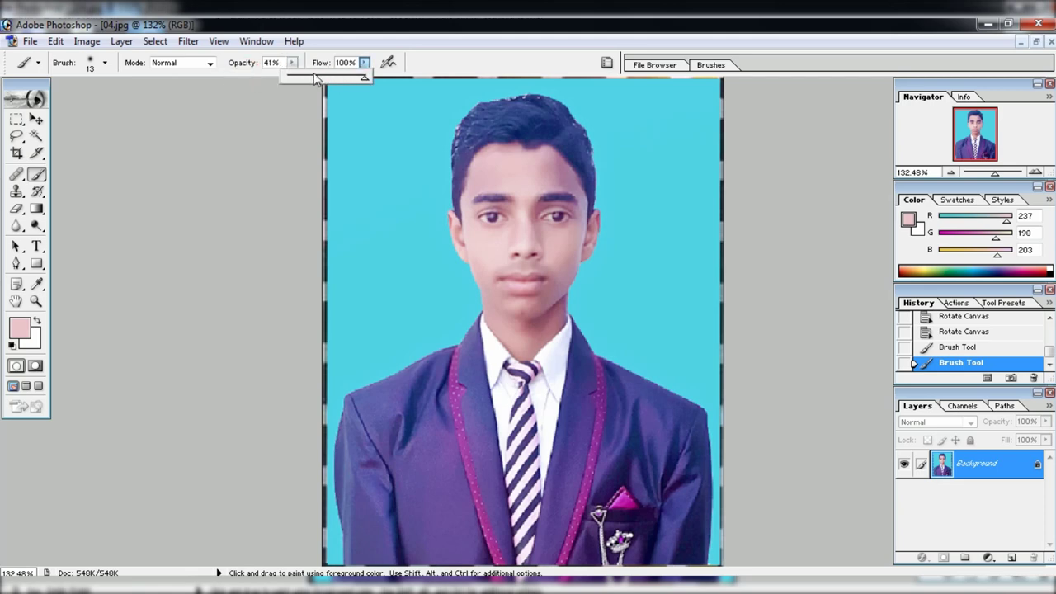
pyautogui.press('Return')
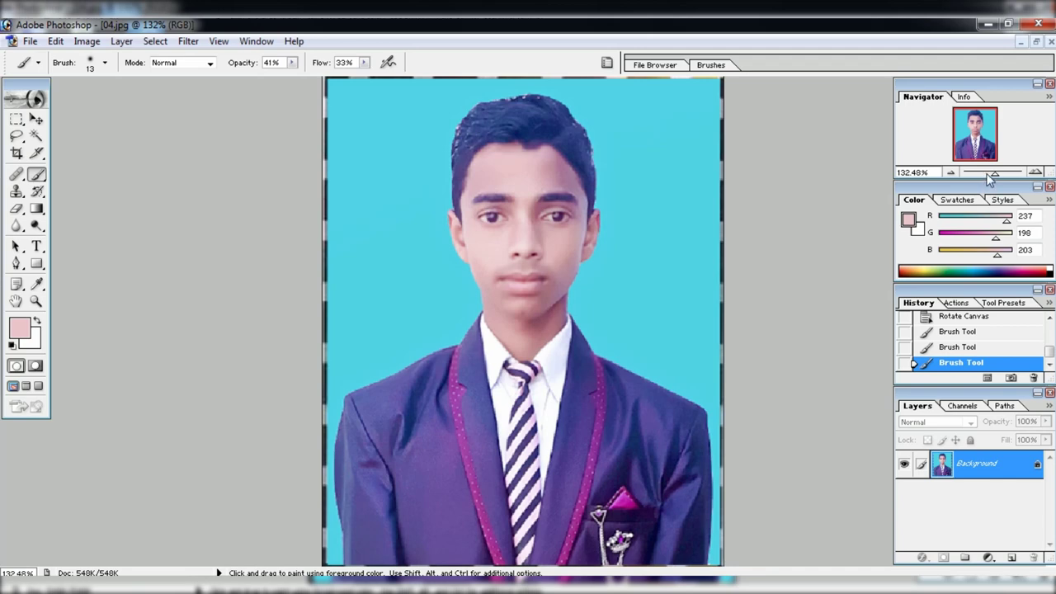
pyautogui.moveTo(995, 172); pyautogui.dragTo(972, 175)
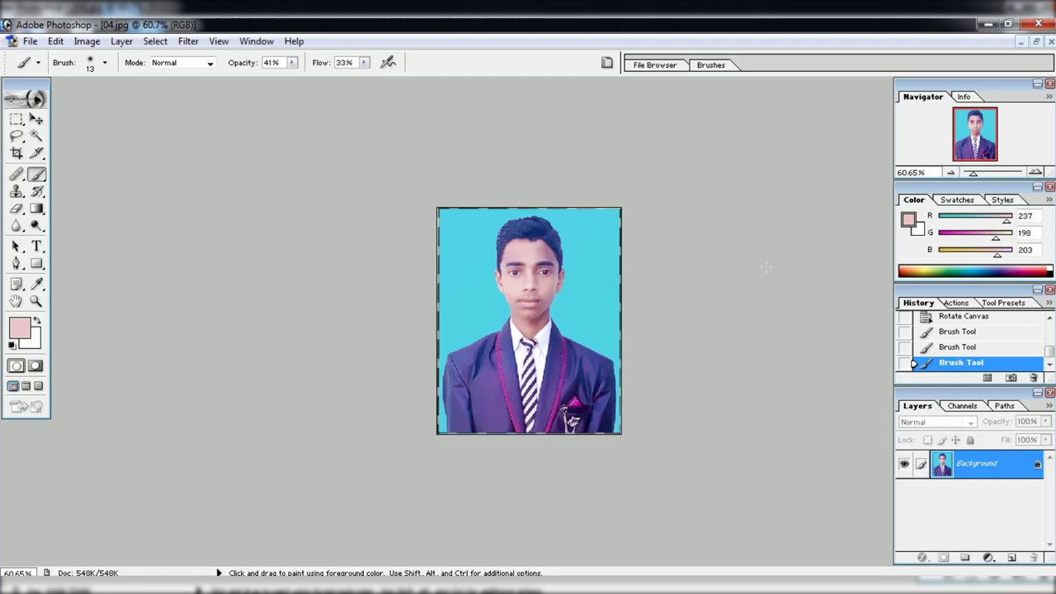
pyautogui.scroll(1, 590, 365)
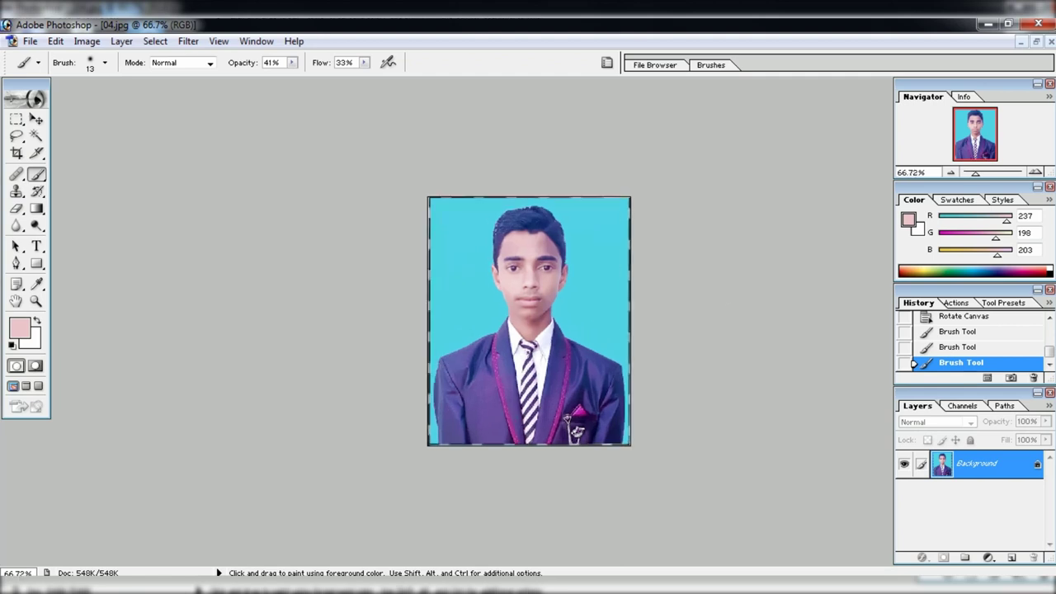
pyautogui.scroll(1, 456, 427)
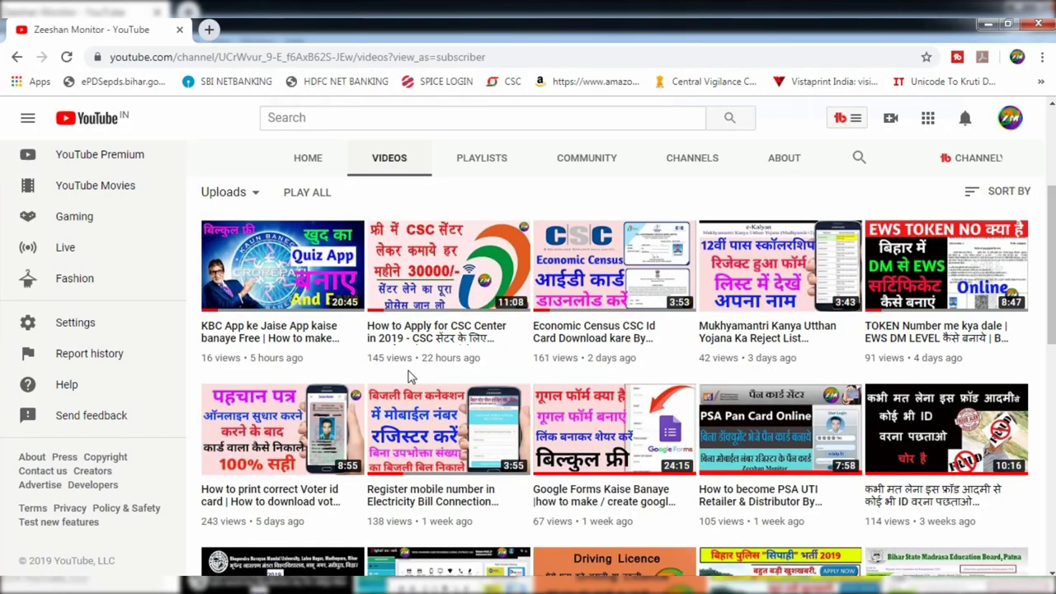
# Scroll through the uploads on the YouTube channel's Videos page.
pyautogui.click(1035, 221)
pyautogui.scroll(-1, 1027, 233)
pyautogui.scroll(1, 1029, 218)
pyautogui.scroll(-3, 1023, 231)
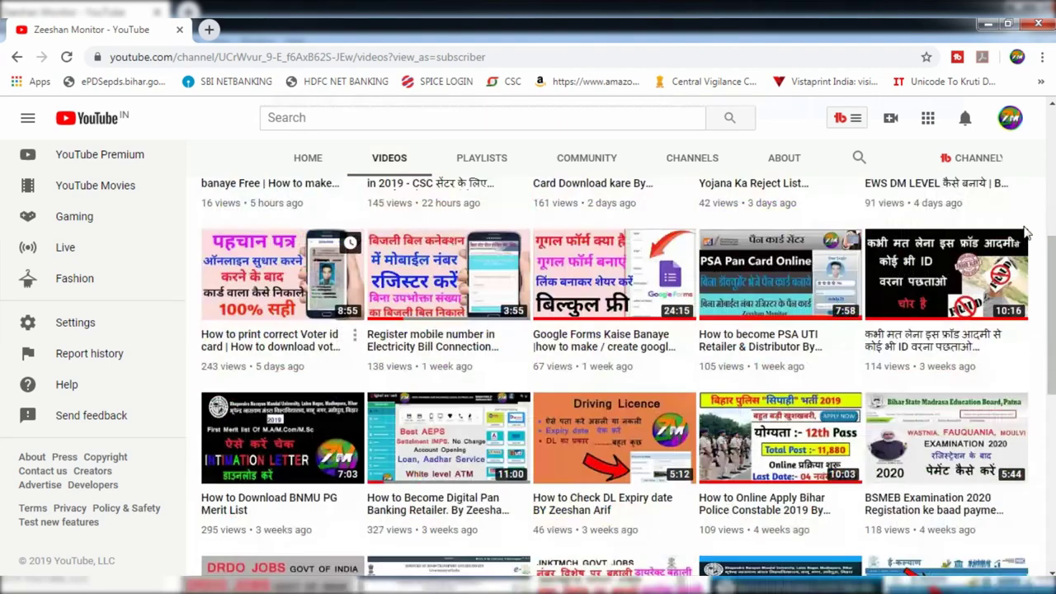
pyautogui.scroll(3, 1006, 264)
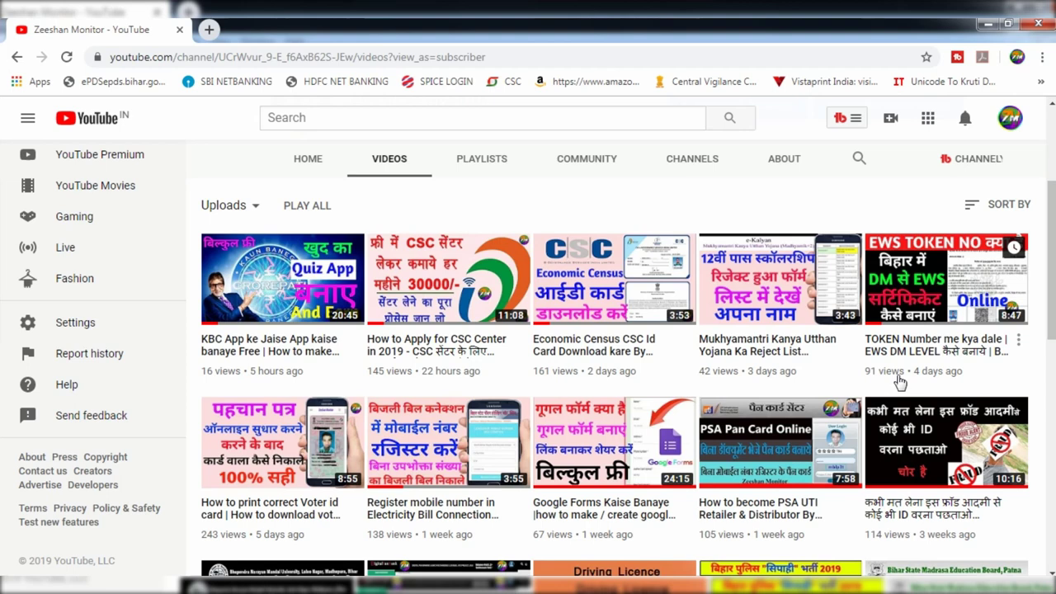